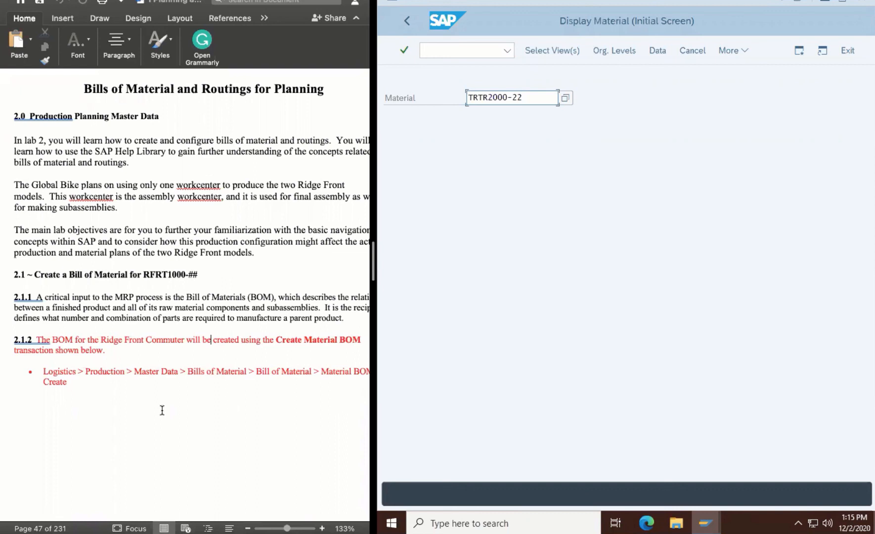
Step: Leave the material display and read section 2.1 of the lab document on creating the bill of material for RFRT1000-##
{"action": "left_click", "coordinate": [408, 22]}
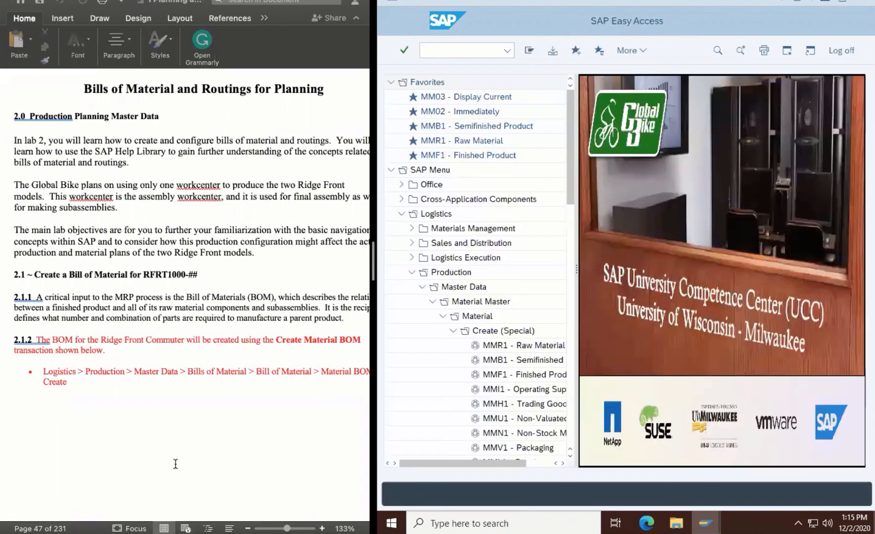
{"action": "scroll", "coordinate": [176, 463], "scroll_direction": "down", "scroll_amount": 5}
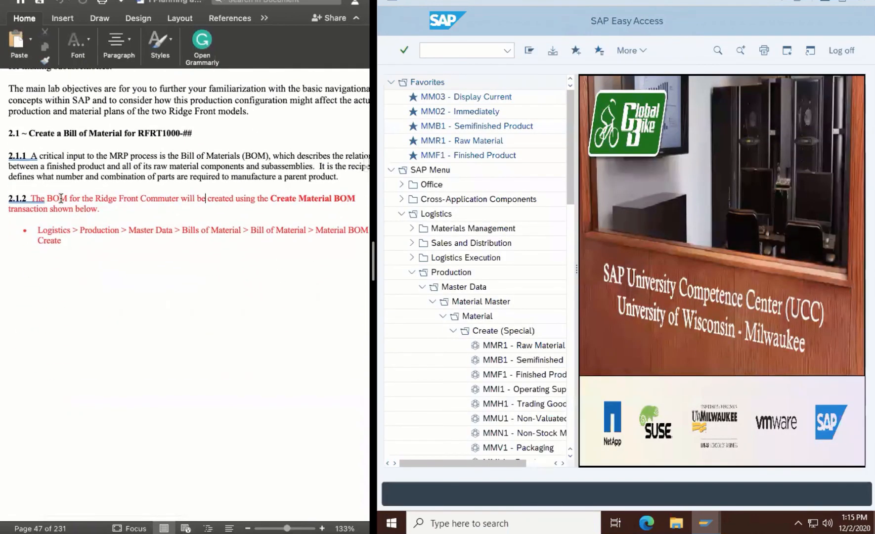
{"action": "left_click_drag", "start_coordinate": [9, 133], "coordinate": [186, 132]}
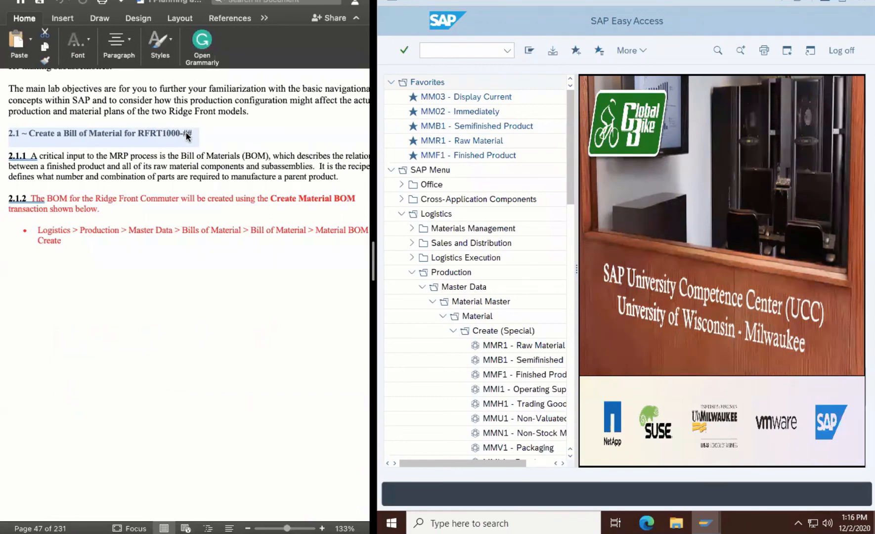
{"action": "left_click", "coordinate": [71, 132]}
{"action": "left_click", "coordinate": [85, 268]}
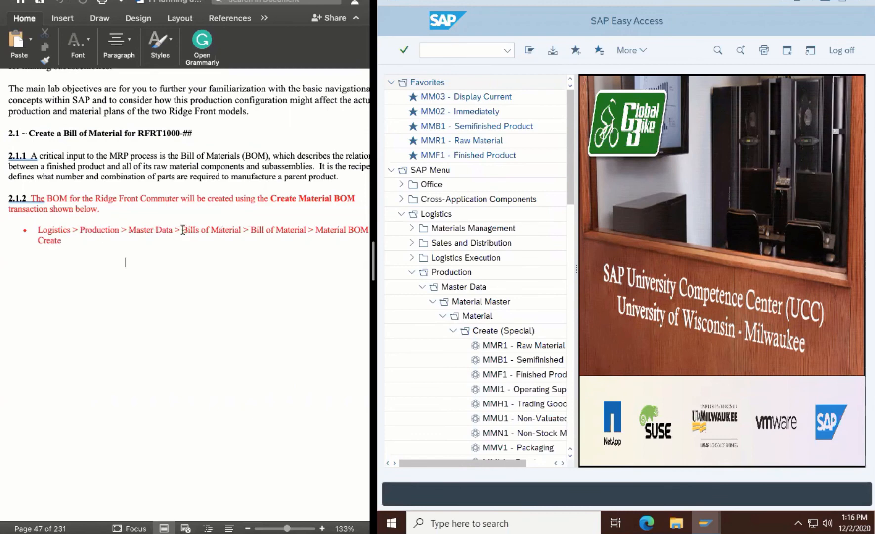
{"action": "left_click_drag", "start_coordinate": [184, 230], "coordinate": [243, 228]}
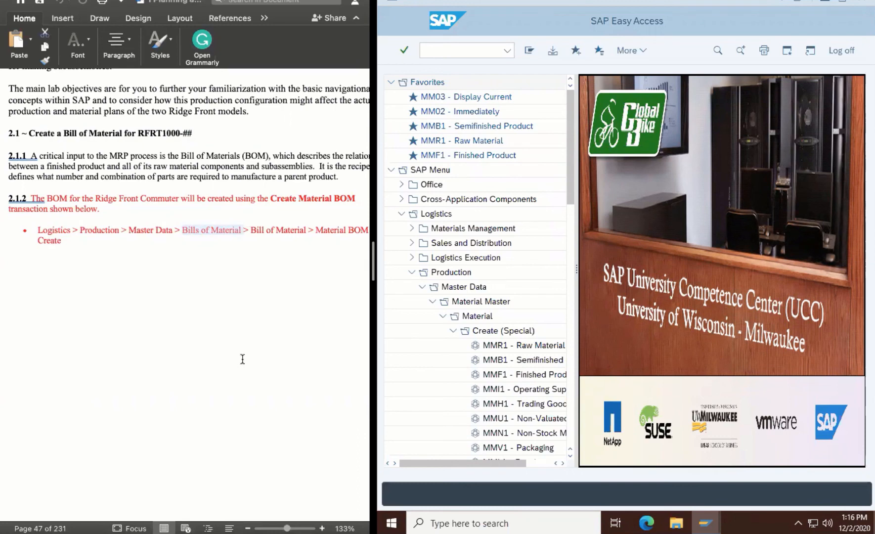
{"action": "scroll", "coordinate": [245, 341], "scroll_direction": "down", "scroll_amount": 1}
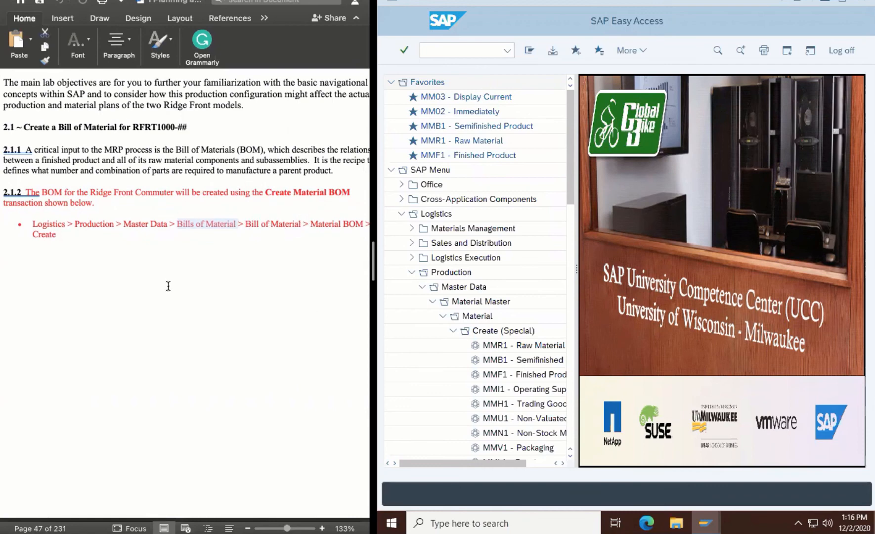
{"action": "scroll", "coordinate": [168, 285], "scroll_direction": "right", "scroll_amount": 2}
{"action": "scroll", "coordinate": [171, 285], "scroll_direction": "down", "scroll_amount": 2}
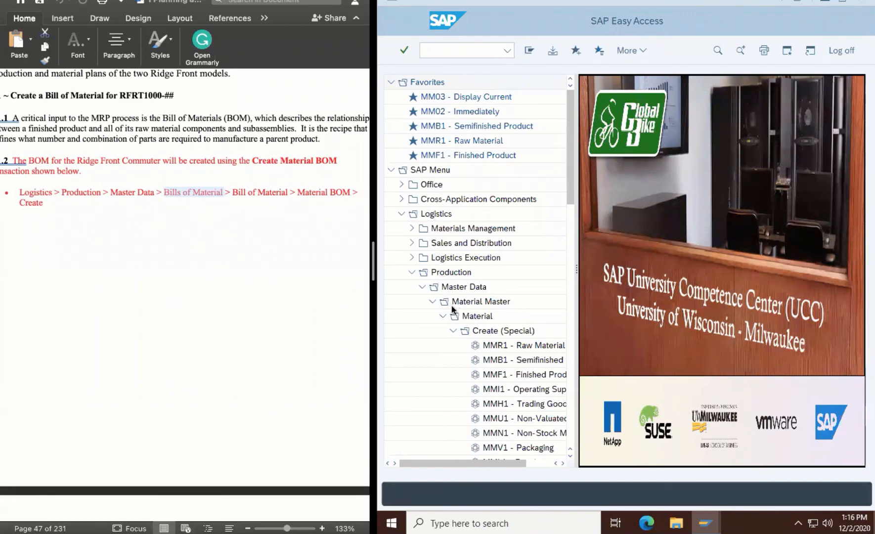
Step: Collapse the Material Master folder and expand Bills of Material > Bill of Material > Material BOM under Production Master Data
{"action": "left_click", "coordinate": [432, 301]}
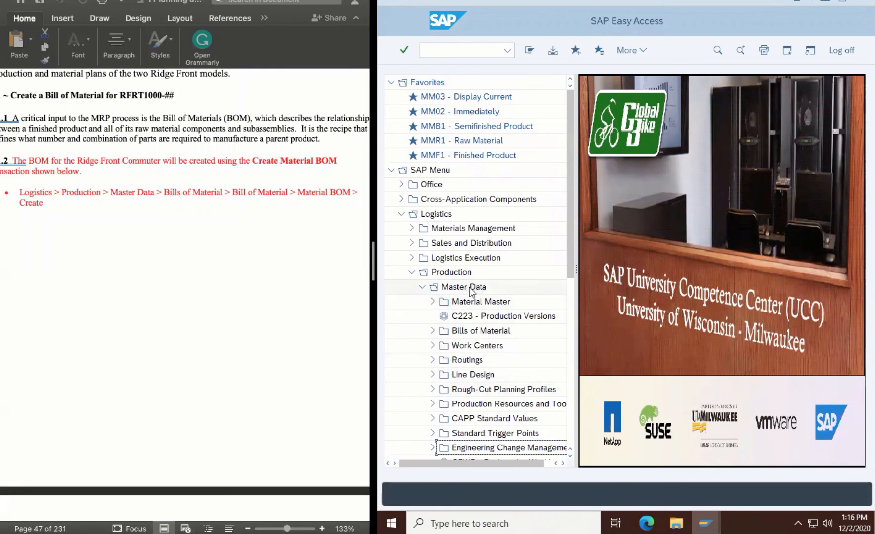
{"action": "left_click", "coordinate": [432, 331]}
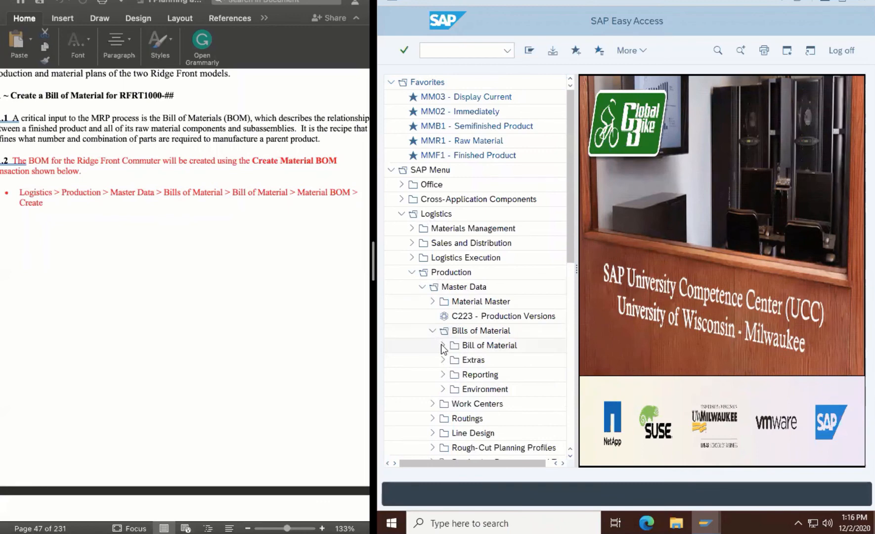
{"action": "left_click", "coordinate": [442, 345]}
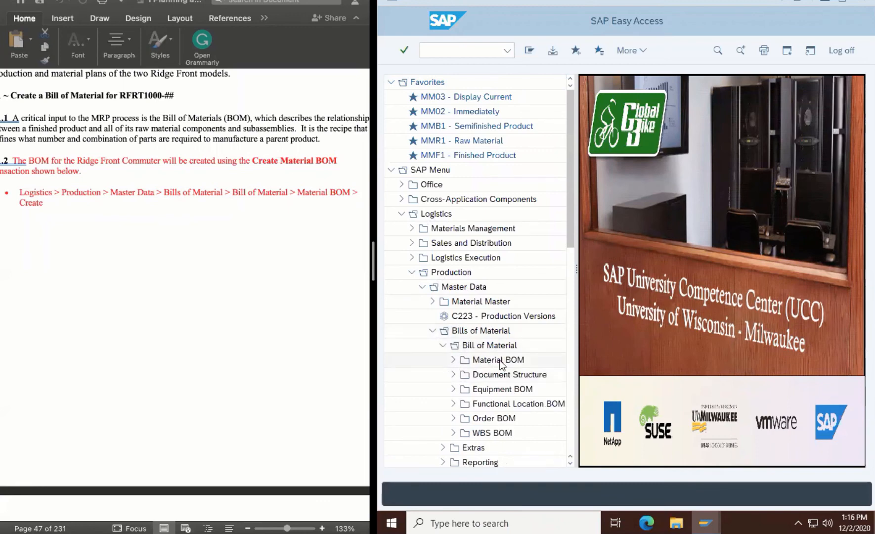
{"action": "left_click", "coordinate": [453, 360]}
{"action": "left_click", "coordinate": [527, 345]}
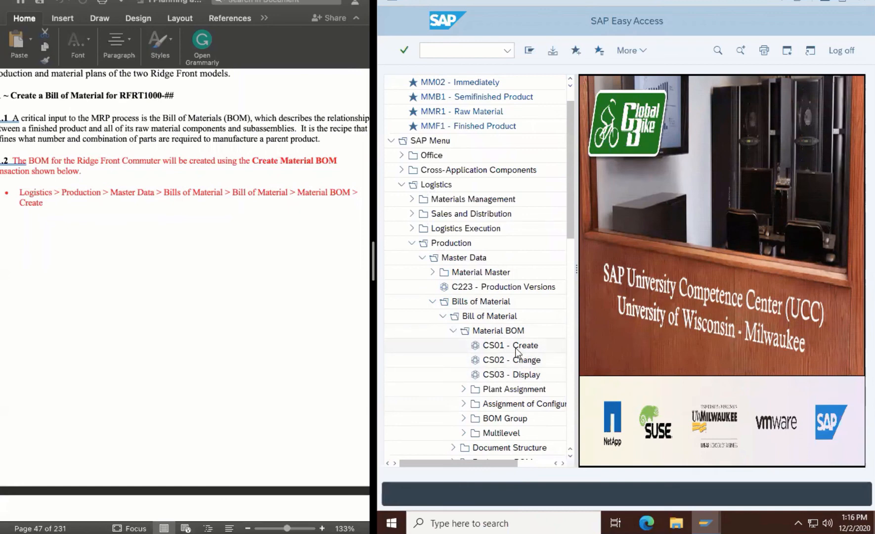
Step: Add the Material BOM transactions CS01 - Create, CS02 - Change and CS03 - Display to Favorites
{"action": "left_click", "coordinate": [516, 349]}
{"action": "scroll", "coordinate": [517, 350], "scroll_direction": "up", "scroll_amount": 2}
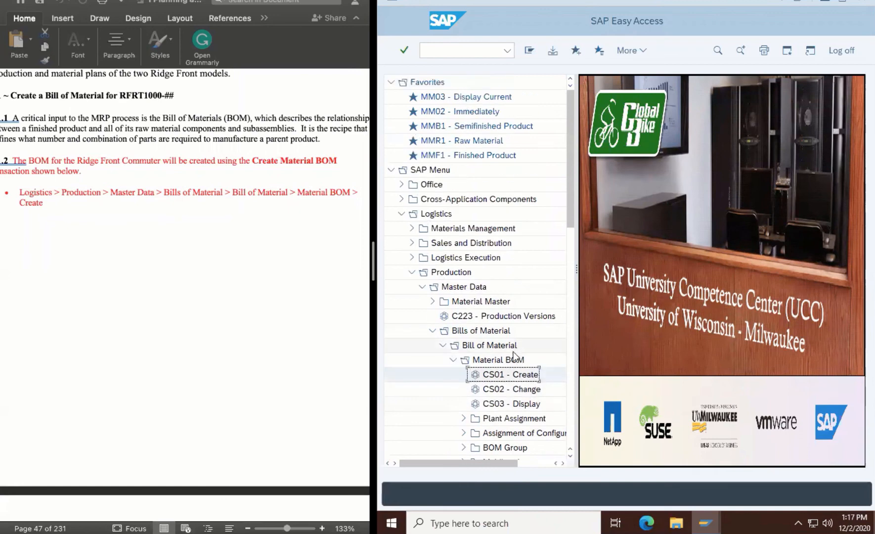
{"action": "left_click_drag", "start_coordinate": [493, 376], "coordinate": [418, 83]}
{"action": "left_click_drag", "start_coordinate": [519, 409], "coordinate": [428, 84]}
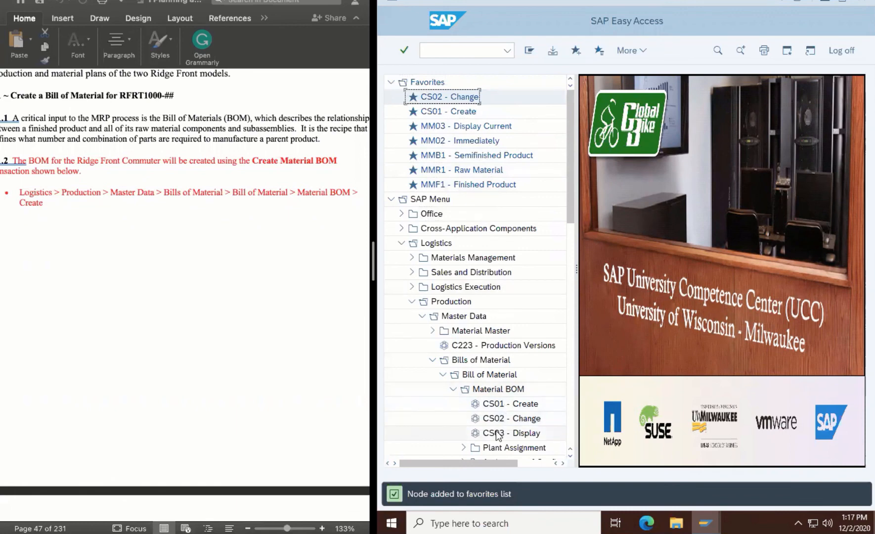
{"action": "left_click_drag", "start_coordinate": [493, 433], "coordinate": [421, 78]}
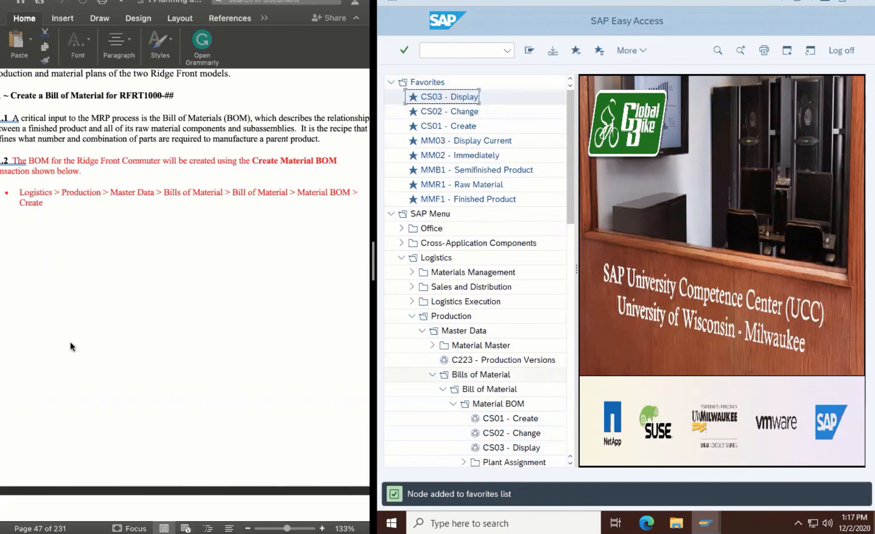
Step: Open the CS01 Create material BOM transaction and bring up section 2.1.3 of the lab document
{"action": "left_click_drag", "start_coordinate": [163, 192], "coordinate": [223, 192]}
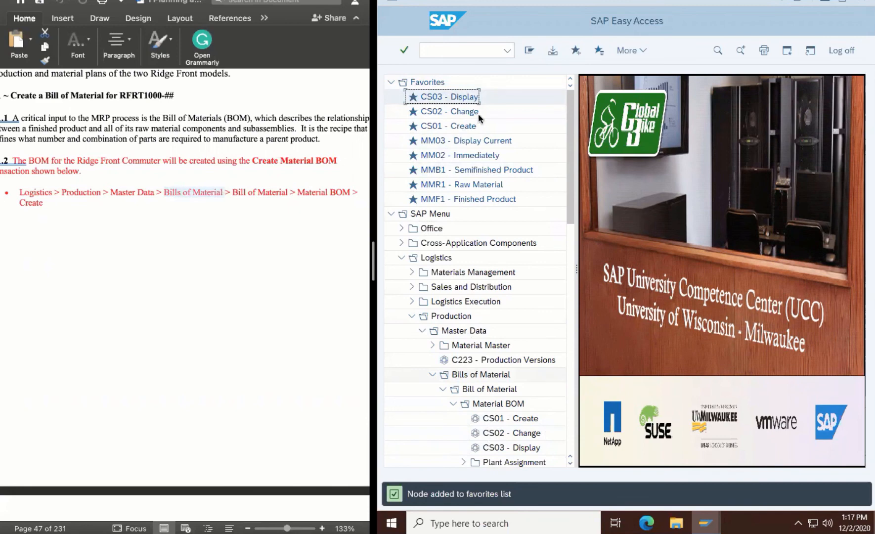
{"action": "left_click", "coordinate": [517, 424]}
{"action": "double_click", "coordinate": [516, 421]}
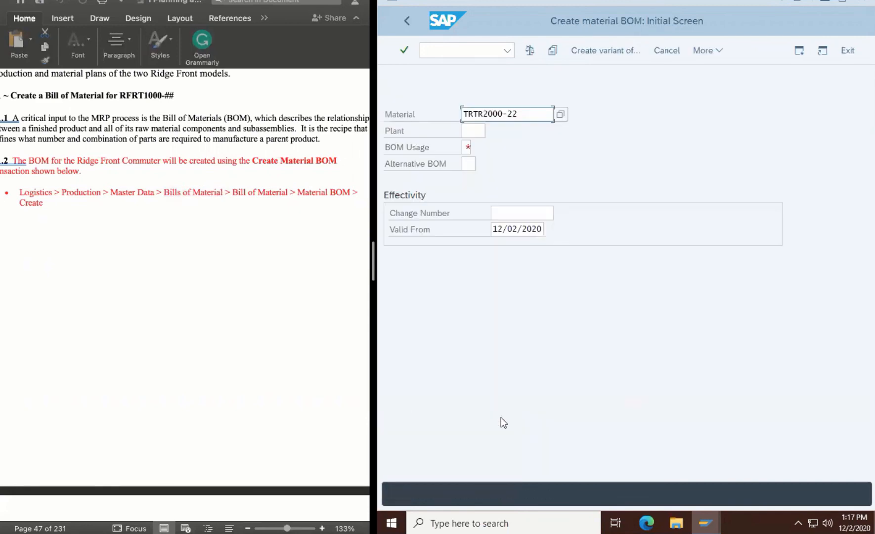
{"action": "left_click", "coordinate": [233, 366]}
{"action": "scroll", "coordinate": [233, 367], "scroll_direction": "down", "scroll_amount": 6}
{"action": "scroll", "coordinate": [234, 368], "scroll_direction": "down", "scroll_amount": 5}
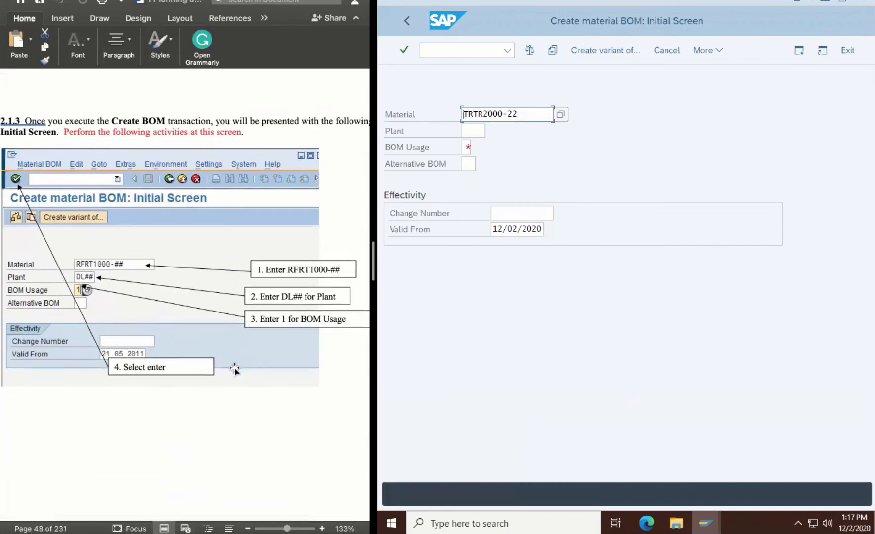
{"action": "scroll", "coordinate": [233, 367], "scroll_direction": "up", "scroll_amount": 1}
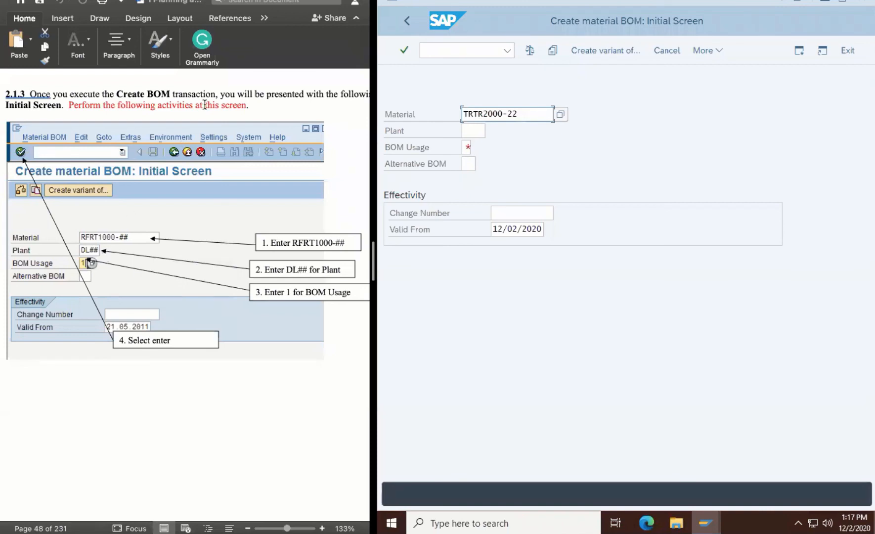
Step: Enter RFRT1000-22 as the material and DL22 as the plant for the new BOM
{"action": "left_click", "coordinate": [484, 114]}
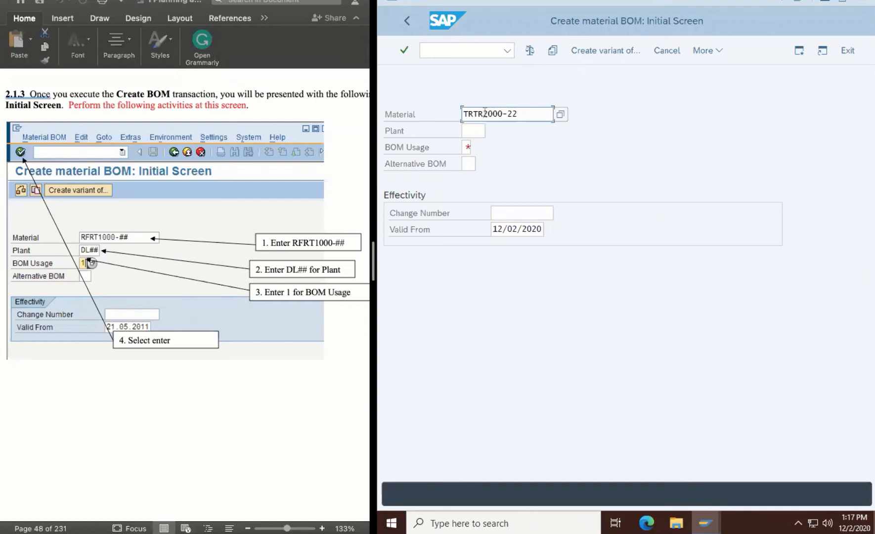
{"action": "left_click_drag", "start_coordinate": [519, 115], "coordinate": [419, 110]}
{"action": "type", "text": "RFRT1000-22"}
{"action": "left_click", "coordinate": [477, 132]}
{"action": "type", "text": "DL"}
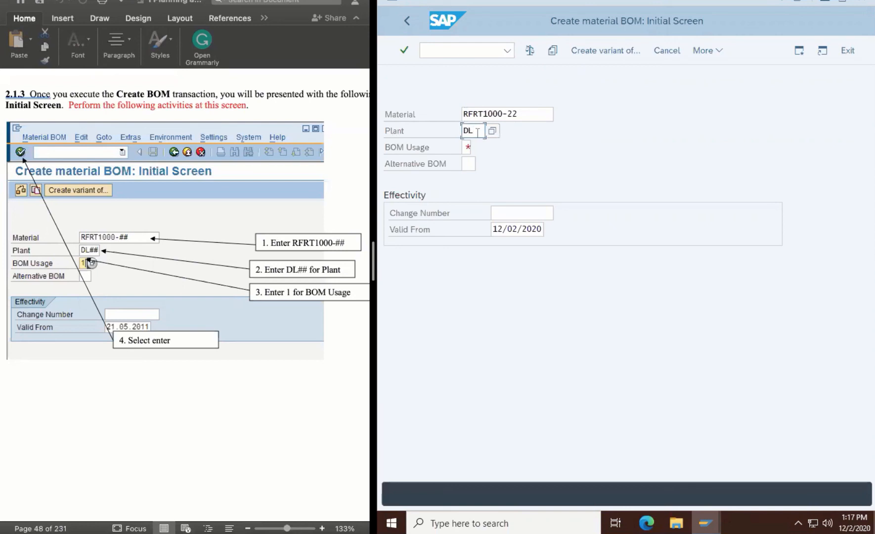
{"action": "type", "text": "22"}
Step: Choose BOM usage 1 (Production) from the value list and continue to the General Item Overview
{"action": "left_click", "coordinate": [466, 146]}
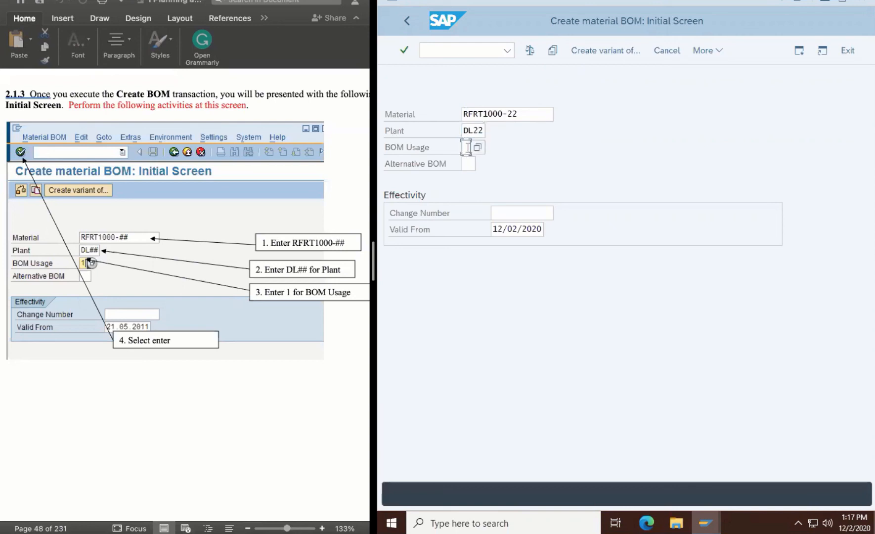
{"action": "left_click", "coordinate": [479, 149]}
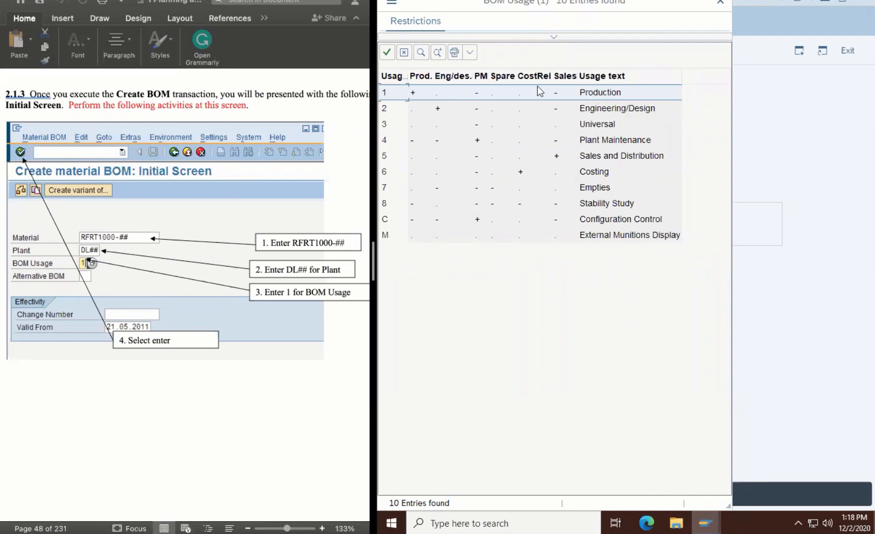
{"action": "left_click", "coordinate": [387, 53]}
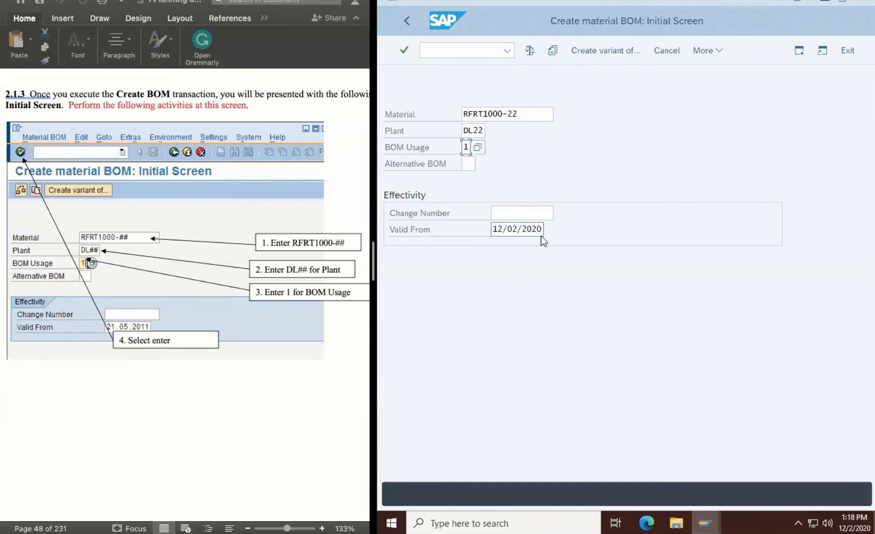
{"action": "left_click", "coordinate": [403, 55]}
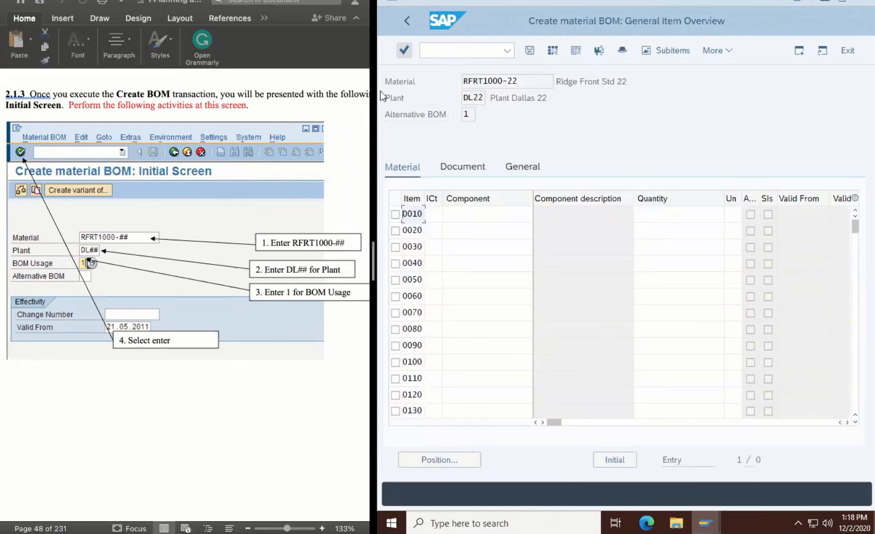
Step: Consult the component table in section 2.1.4 of the lab document and enter TRWA1000 as the component of item 0010
{"action": "scroll", "coordinate": [248, 421], "scroll_direction": "down", "scroll_amount": 10}
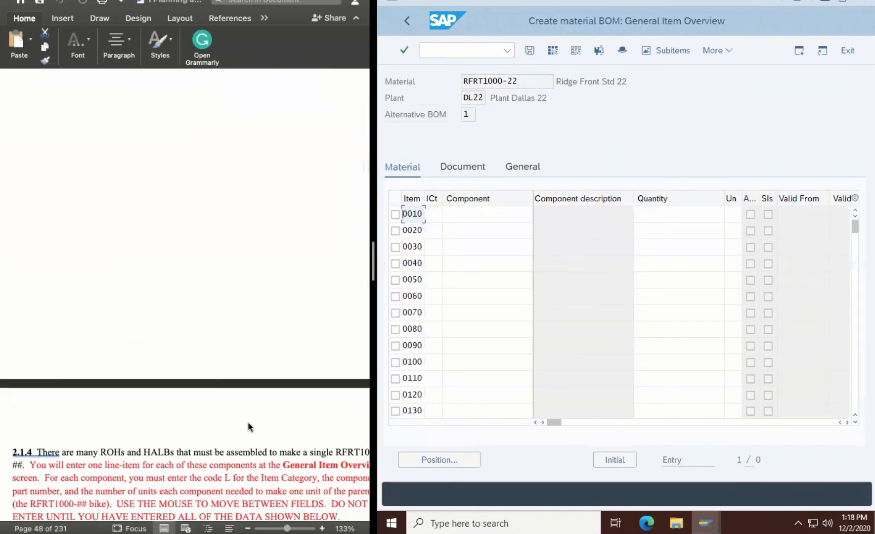
{"action": "scroll", "coordinate": [249, 423], "scroll_direction": "down", "scroll_amount": 5}
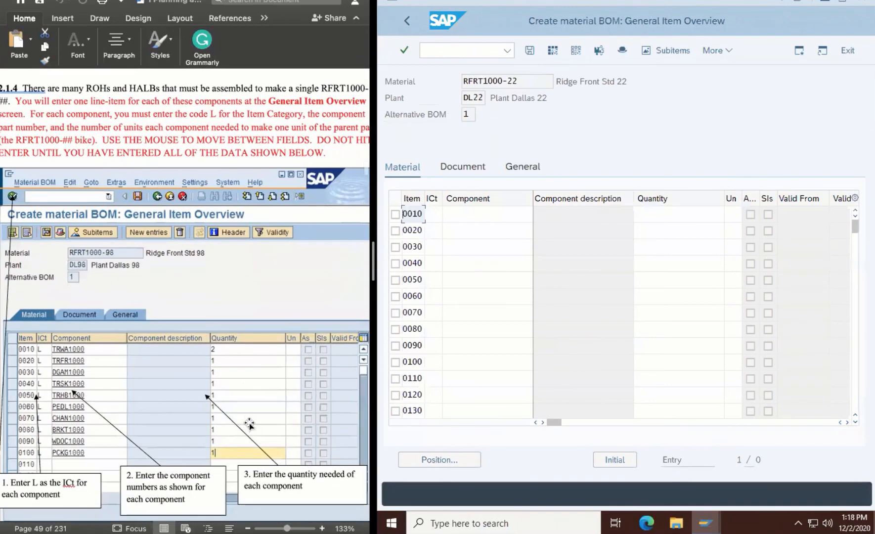
{"action": "scroll", "coordinate": [249, 422], "scroll_direction": "up", "scroll_amount": 1}
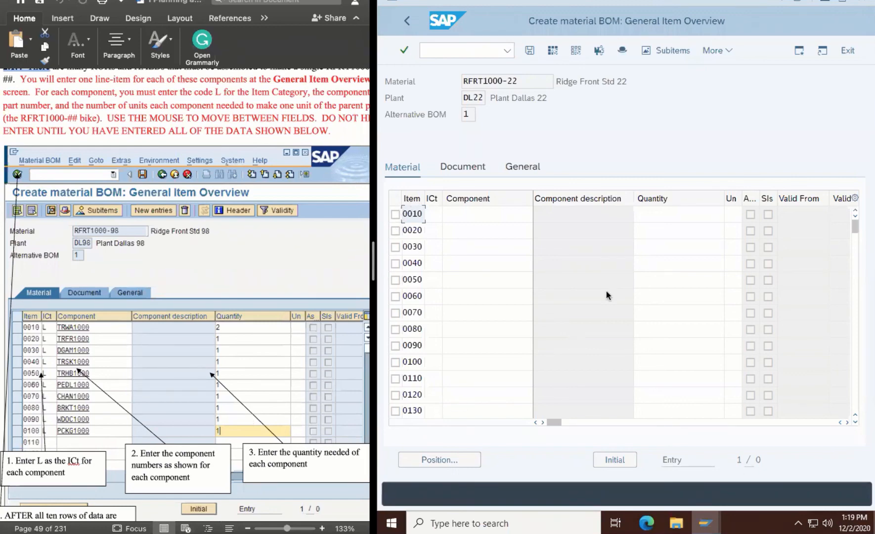
{"action": "left_click_drag", "start_coordinate": [857, 240], "coordinate": [857, 194]}
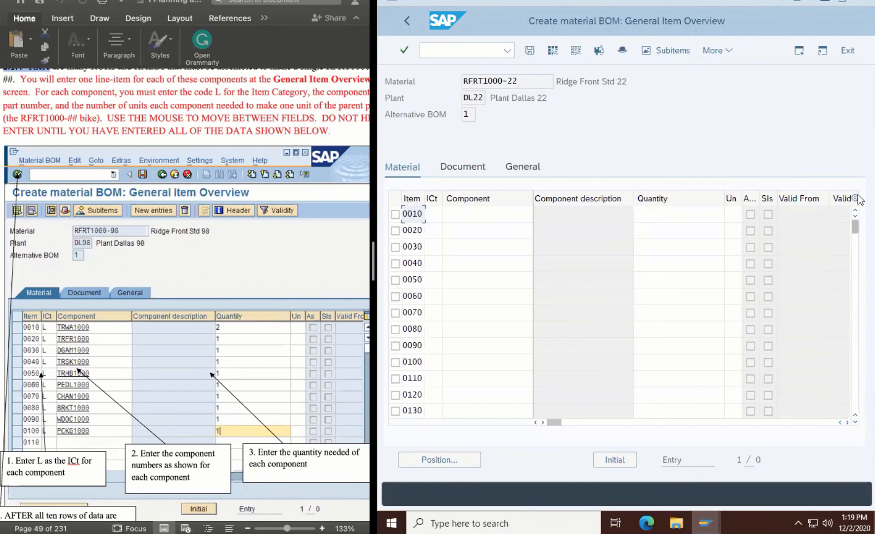
{"action": "left_click", "coordinate": [459, 218]}
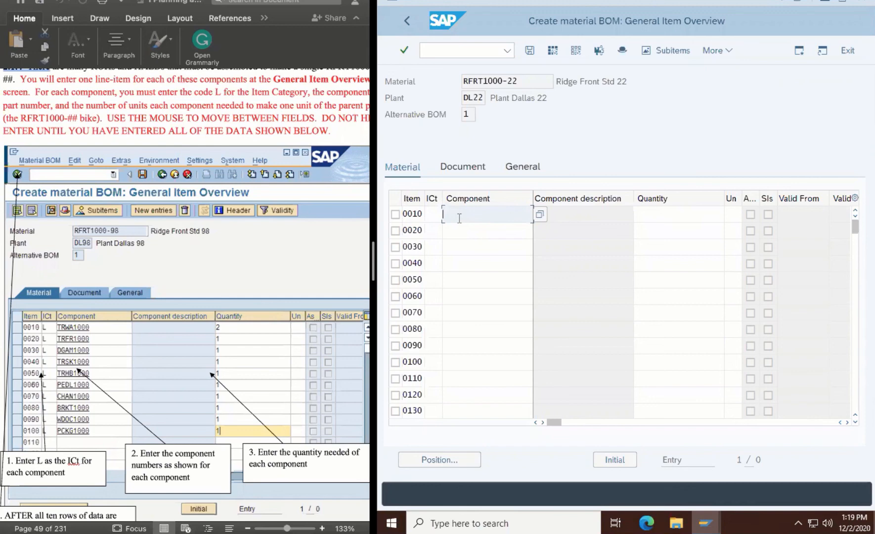
{"action": "type", "text": "TRWA1000"}
Step: Look up material number TRWA1000 in the BOM component search and accept the match for item 0010
{"action": "left_click", "coordinate": [540, 216]}
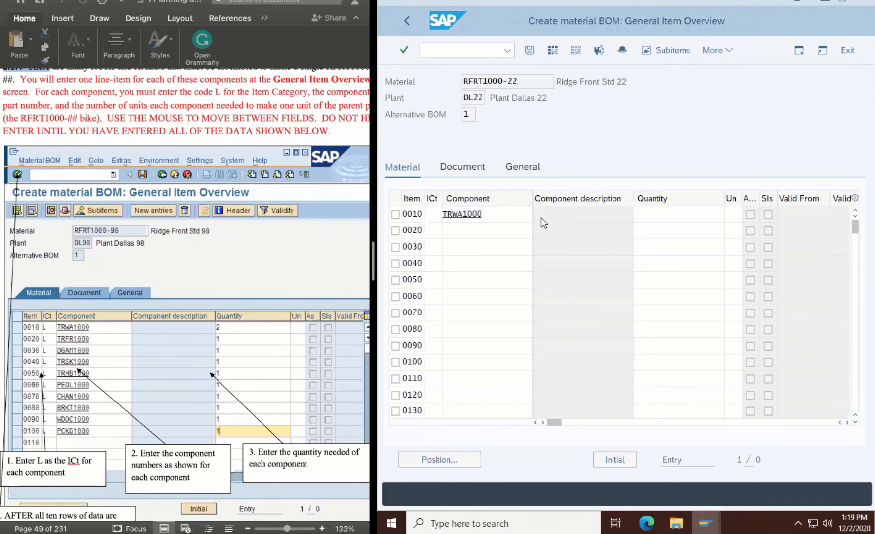
{"action": "left_click", "coordinate": [544, 311]}
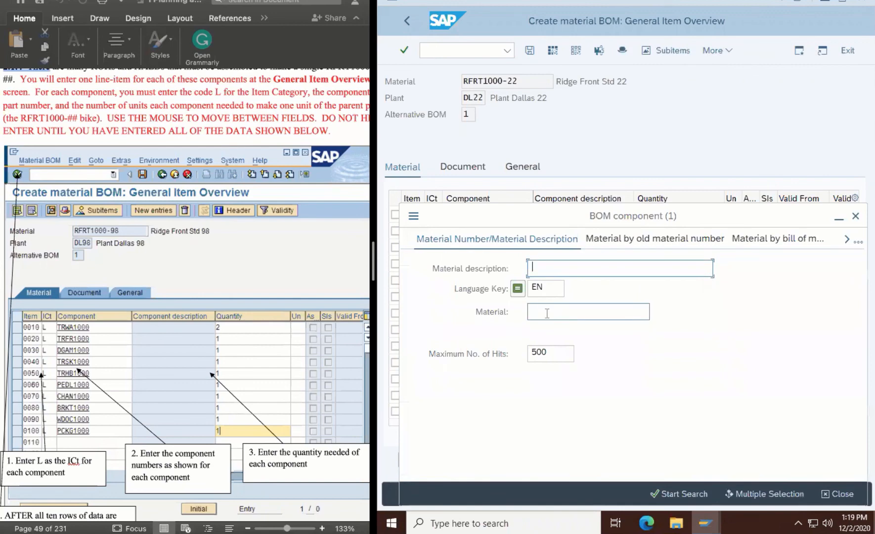
{"action": "type", "text": "TRWA"}
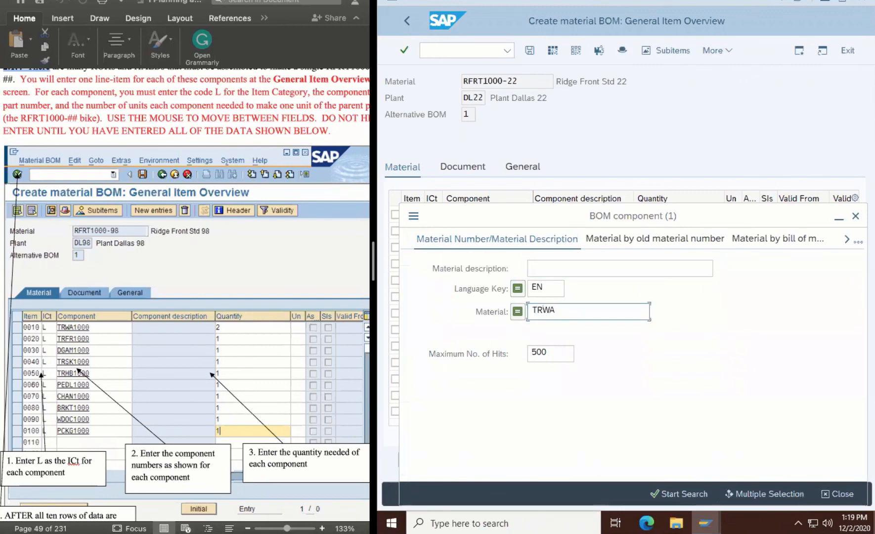
{"action": "type", "text": "1000"}
{"action": "key", "text": "Return"}
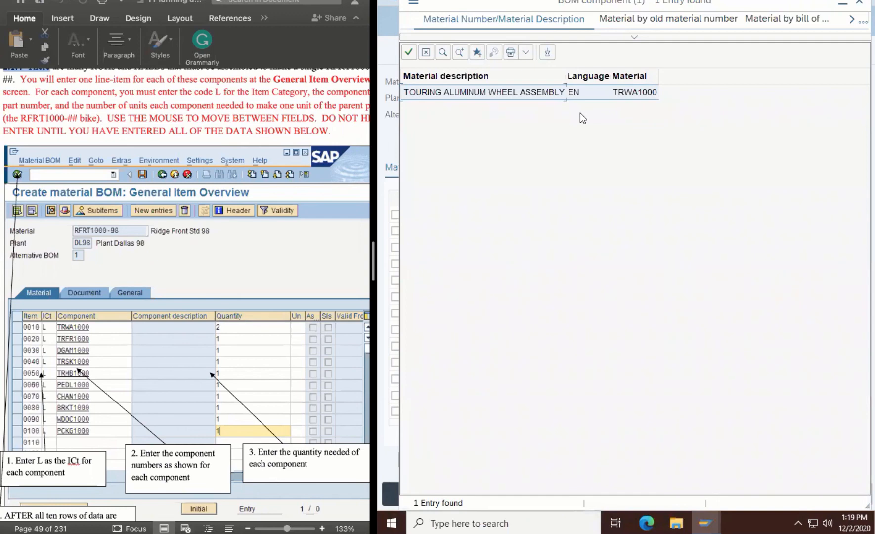
{"action": "left_click", "coordinate": [408, 53]}
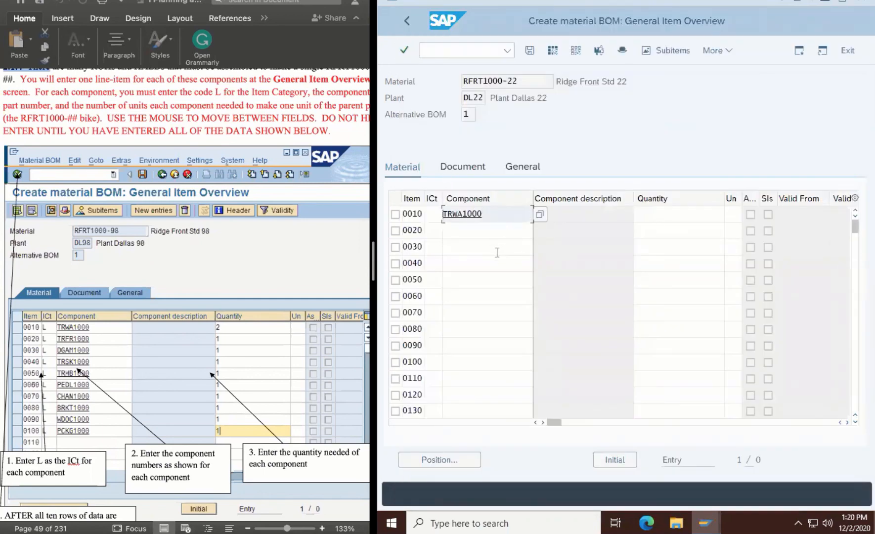
Step: Set the quantity of item 0010 to 2 and enter TRFR1000 as the component of item 0020
{"action": "left_click", "coordinate": [655, 214]}
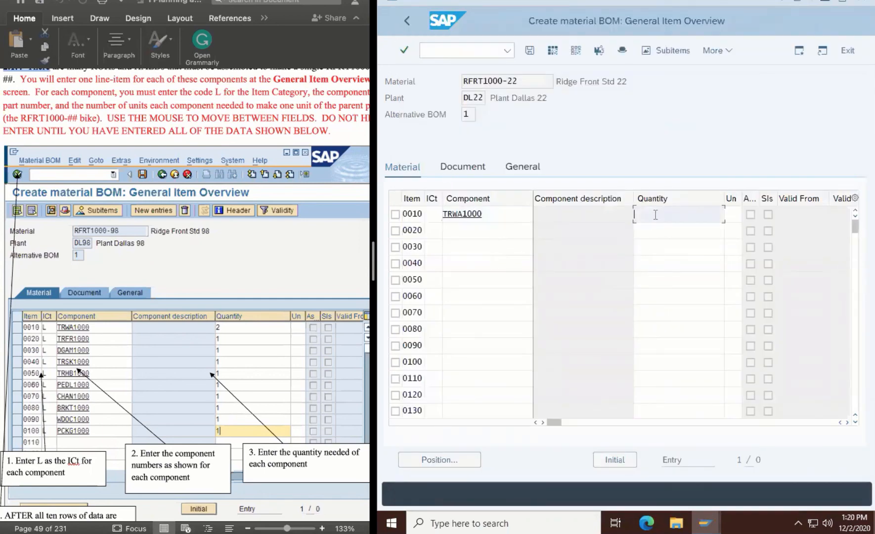
{"action": "type", "text": "2"}
{"action": "left_click", "coordinate": [468, 227]}
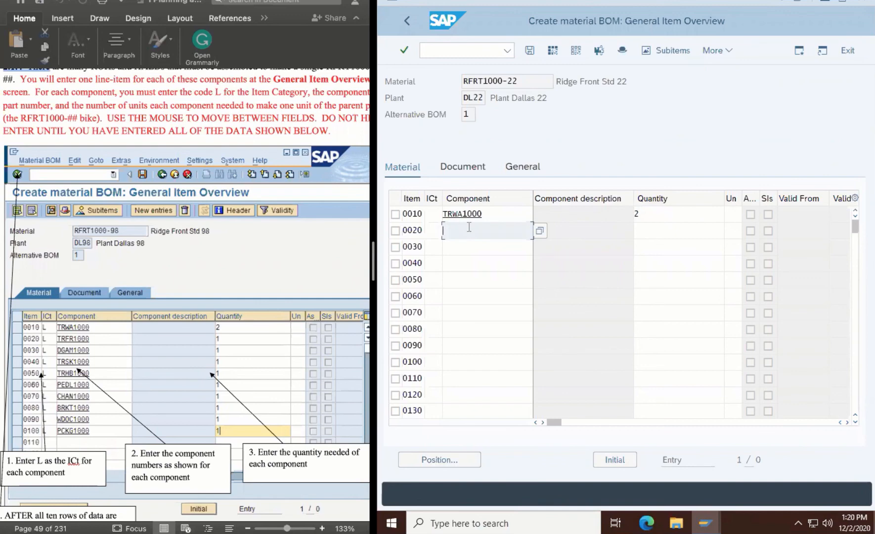
{"action": "type", "text": "TRFR1000"}
Step: Look up material number TRFR1000 in the BOM component search, accept the match for item 0020 and set its quantity to 1
{"action": "left_click", "coordinate": [538, 232]}
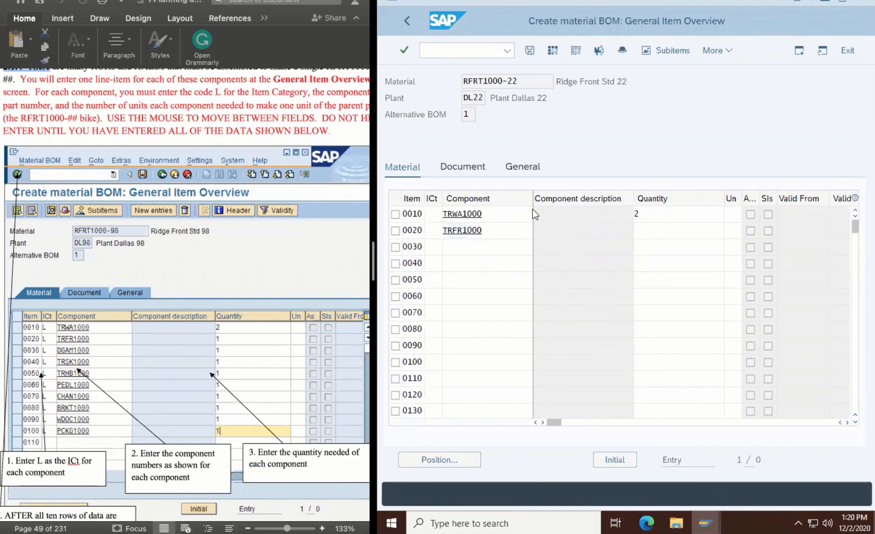
{"action": "left_click", "coordinate": [541, 323]}
{"action": "type", "text": "T"}
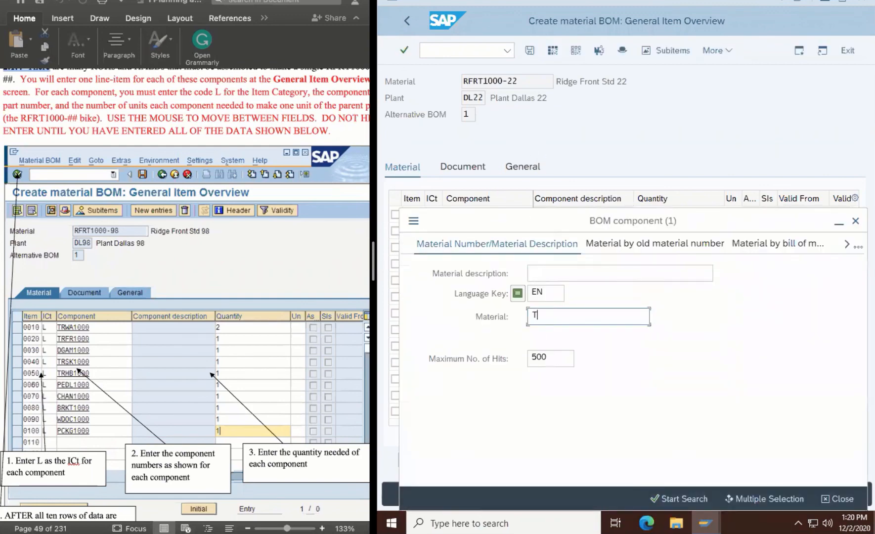
{"action": "type", "text": "RFR1000"}
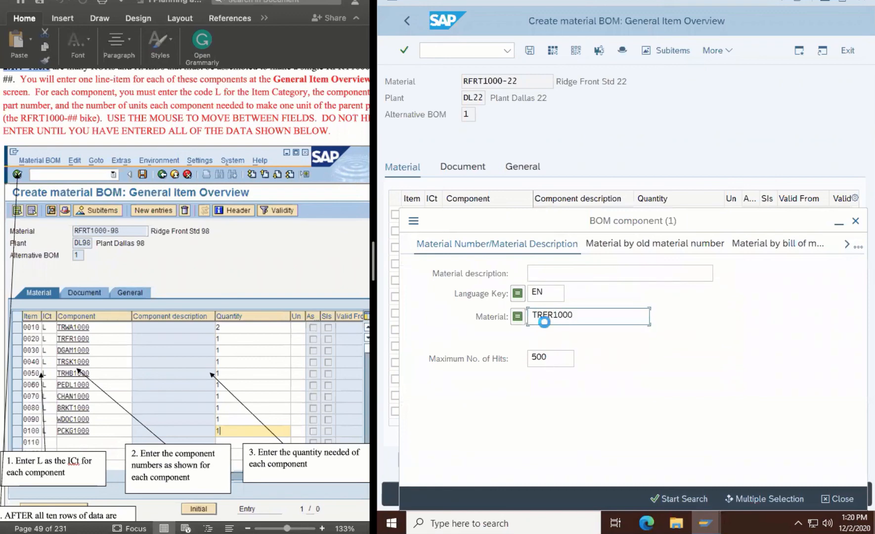
{"action": "key", "text": "Return"}
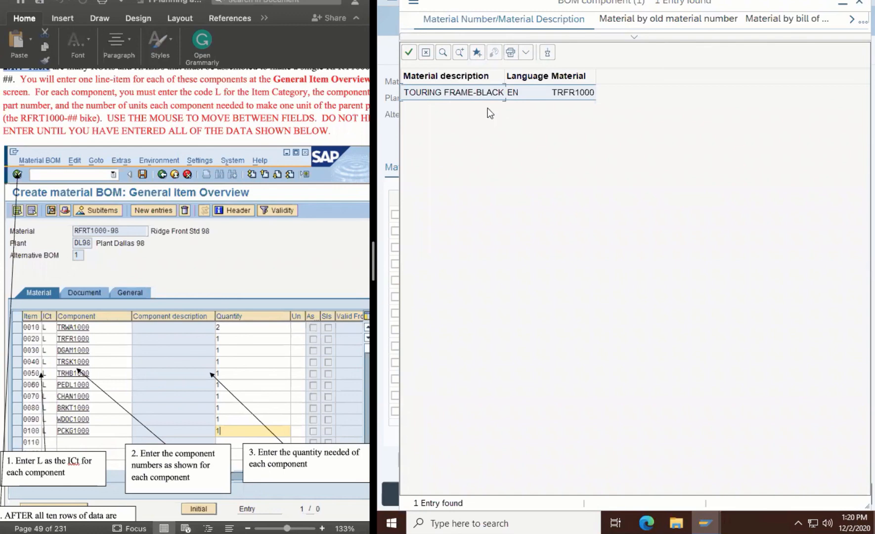
{"action": "left_click", "coordinate": [407, 52]}
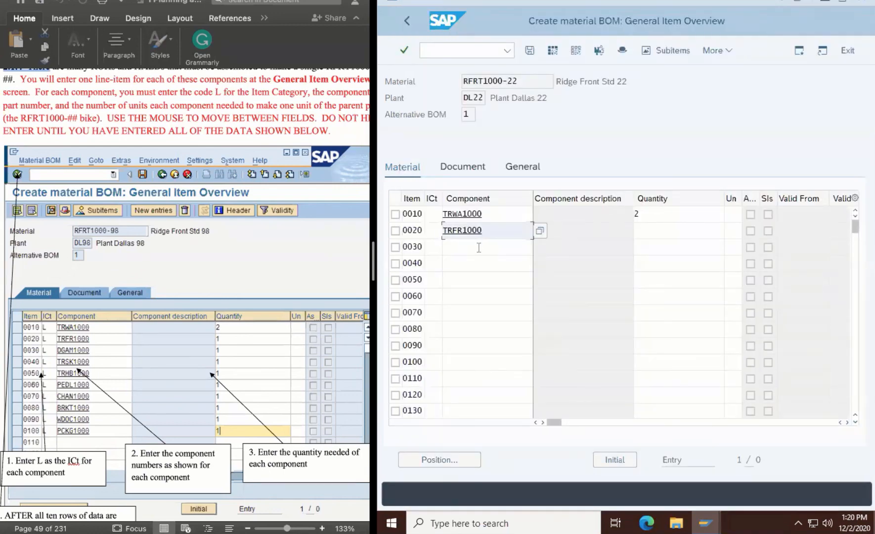
{"action": "left_click", "coordinate": [652, 231]}
{"action": "type", "text": "1"}
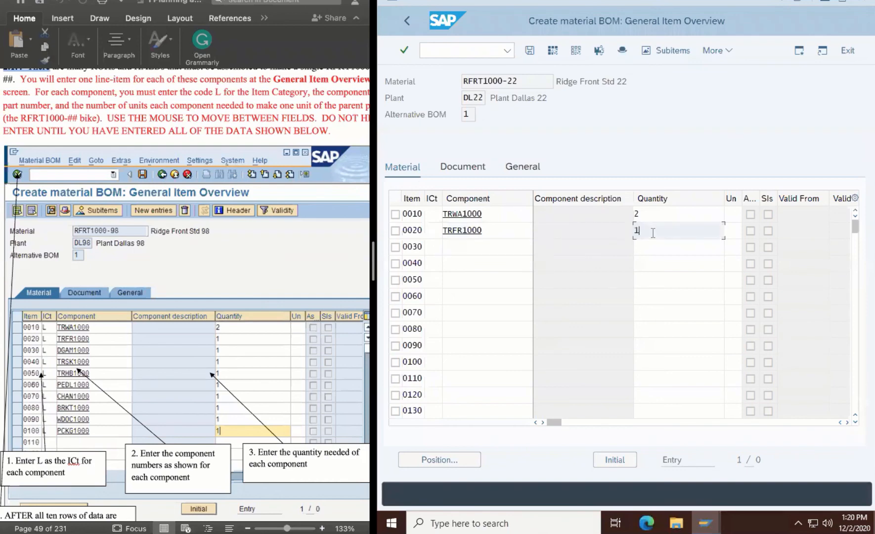
Step: Enter item 0030 with component DGAM1000, accepting the match from the BOM component search, and set its quantity to 1
{"action": "left_click", "coordinate": [471, 246]}
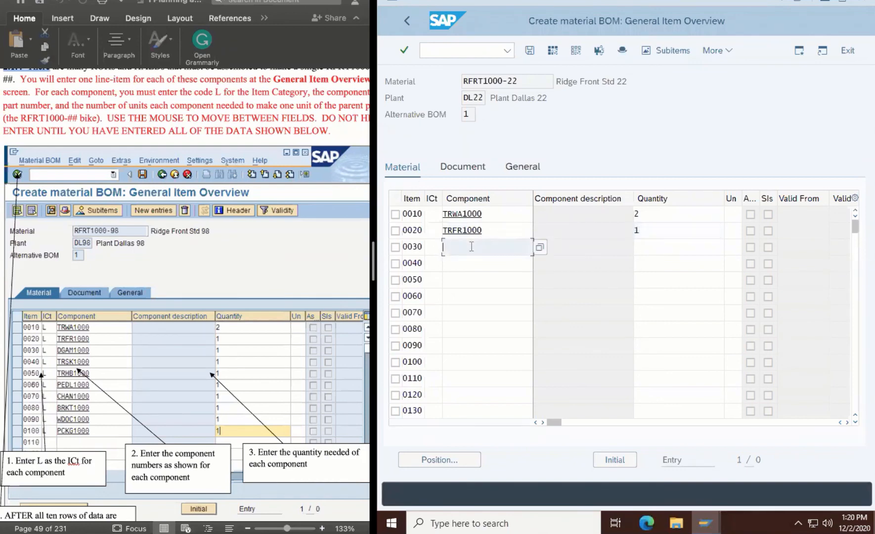
{"action": "type", "text": "DGAM1000"}
{"action": "left_click", "coordinate": [540, 246]}
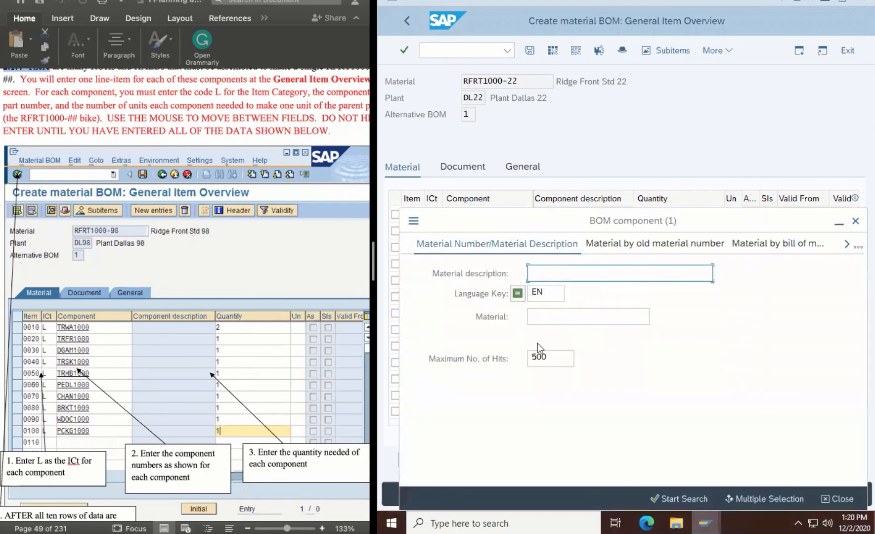
{"action": "left_click", "coordinate": [544, 316]}
{"action": "type", "text": "DGA"}
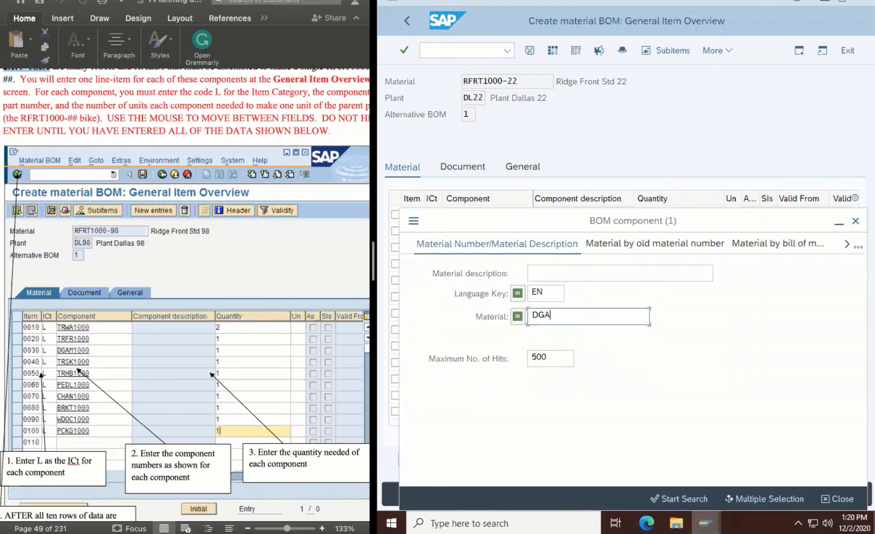
{"action": "type", "text": "M1000"}
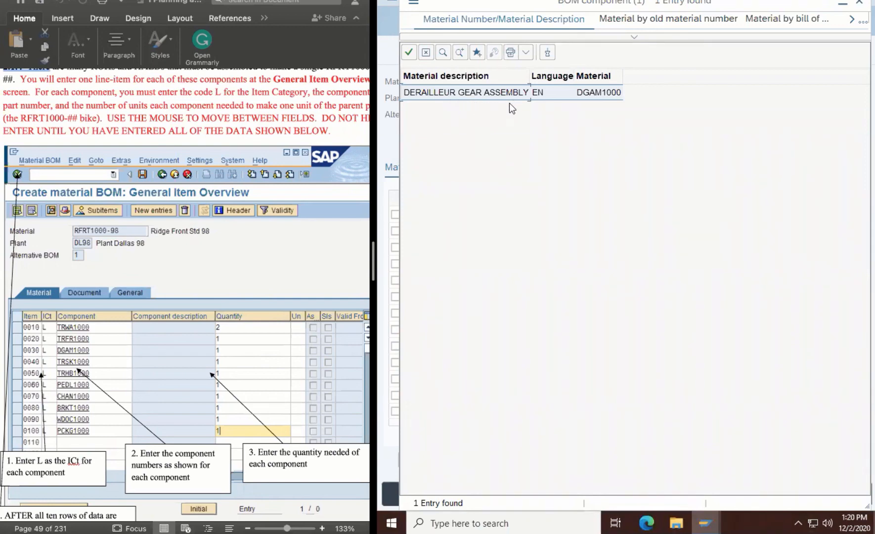
{"action": "left_click", "coordinate": [408, 52]}
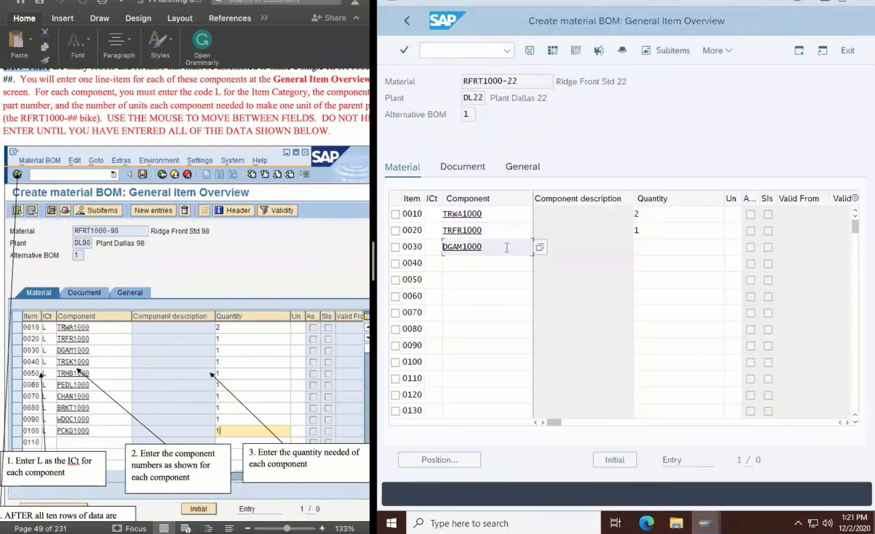
{"action": "left_click", "coordinate": [644, 244]}
{"action": "type", "text": "1"}
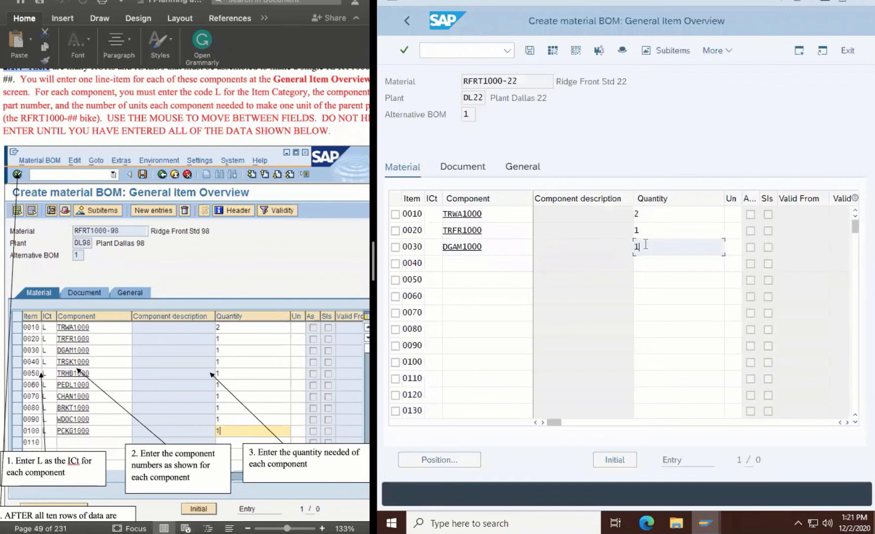
Step: Enter TRSK1000 as the component of item 0040, searching materials with TRSK* and accepting the TRSK1000 match
{"action": "left_click", "coordinate": [491, 263]}
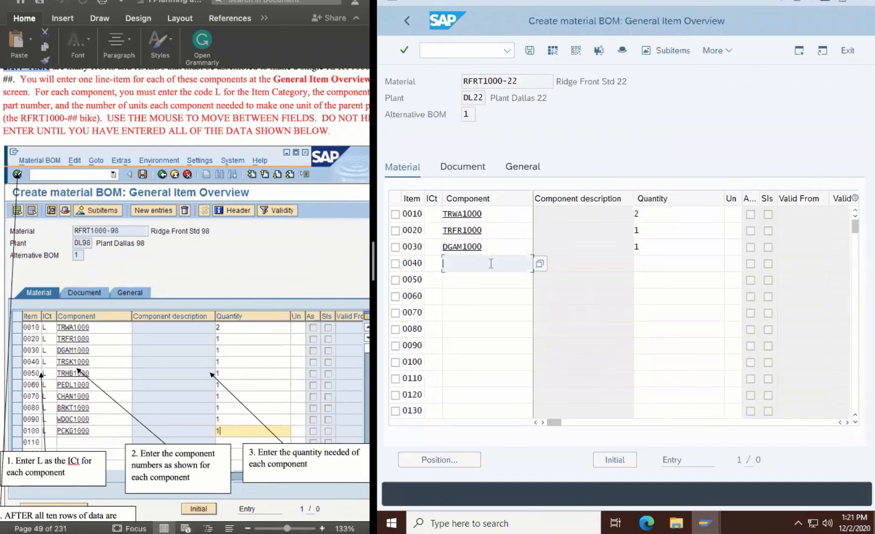
{"action": "type", "text": "TRSK1000"}
{"action": "left_click", "coordinate": [538, 263]}
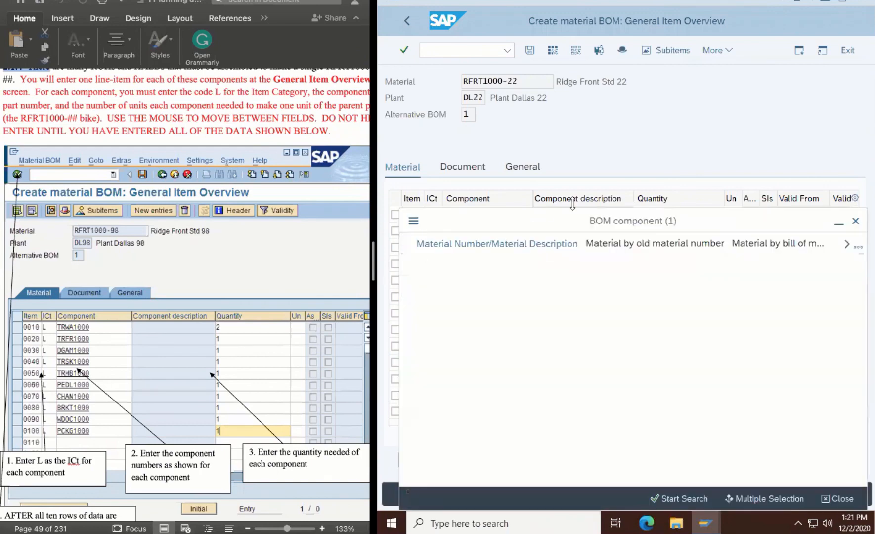
{"action": "left_click", "coordinate": [551, 322]}
{"action": "type", "text": "TR"}
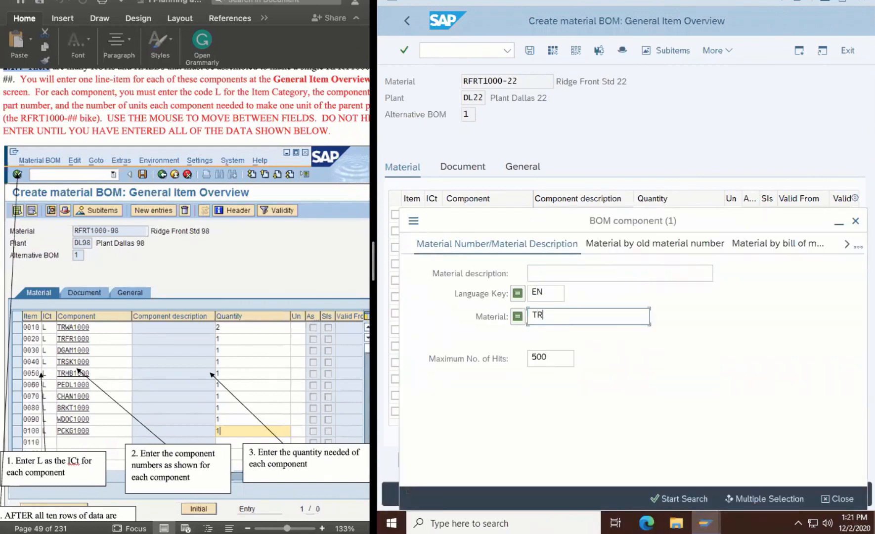
{"action": "type", "text": "SK*"}
{"action": "key", "text": "Return"}
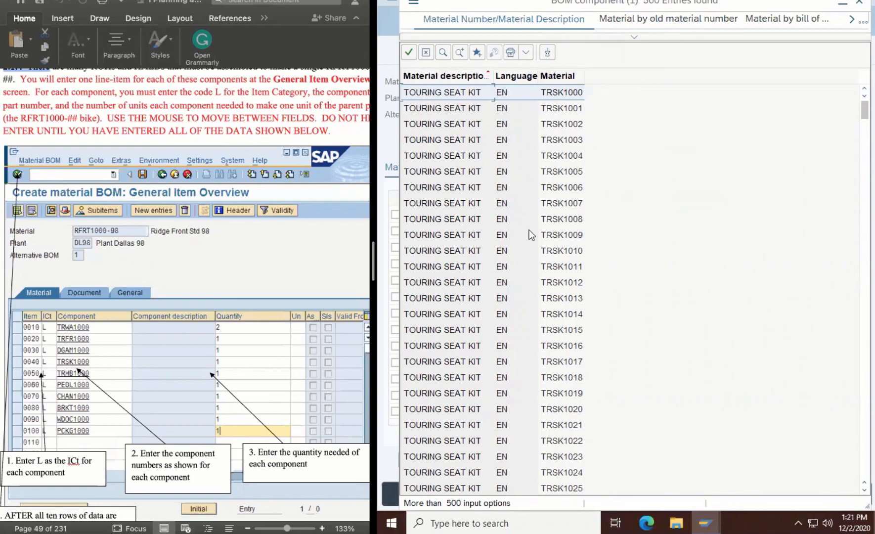
{"action": "left_click", "coordinate": [406, 51]}
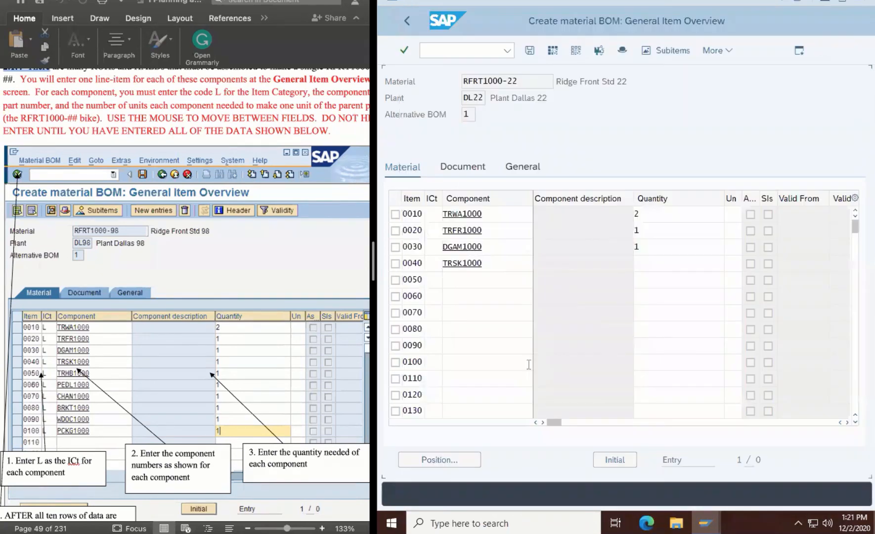
Step: Enter TRHB1000 as the component of item 0050, searching materials with TRHB* and accepting the TRHB1000 match
{"action": "left_click", "coordinate": [472, 277]}
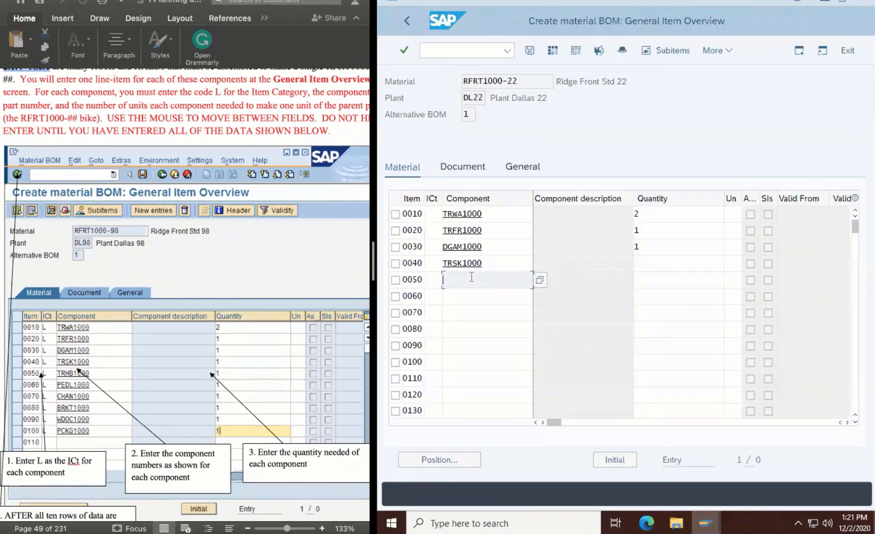
{"action": "type", "text": "TRHB1000"}
{"action": "left_click", "coordinate": [539, 280]}
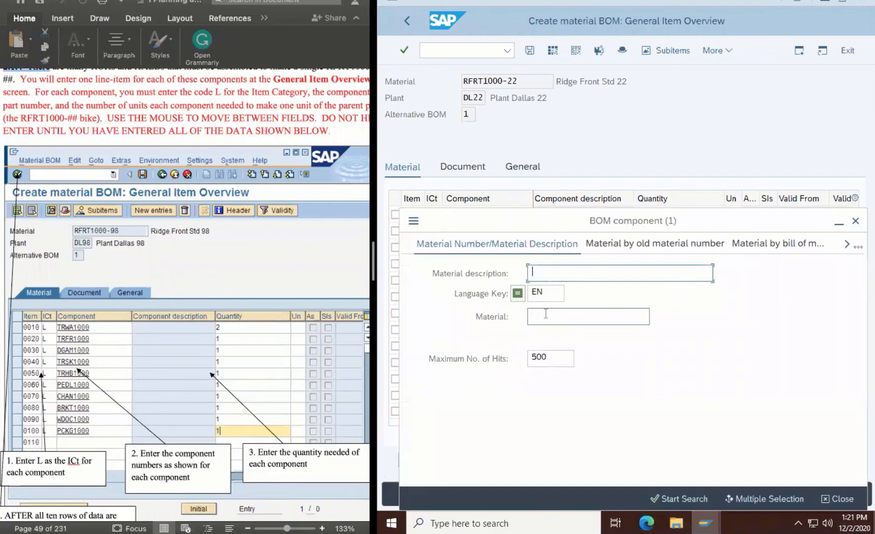
{"action": "left_click", "coordinate": [546, 313]}
{"action": "type", "text": "TRHB"}
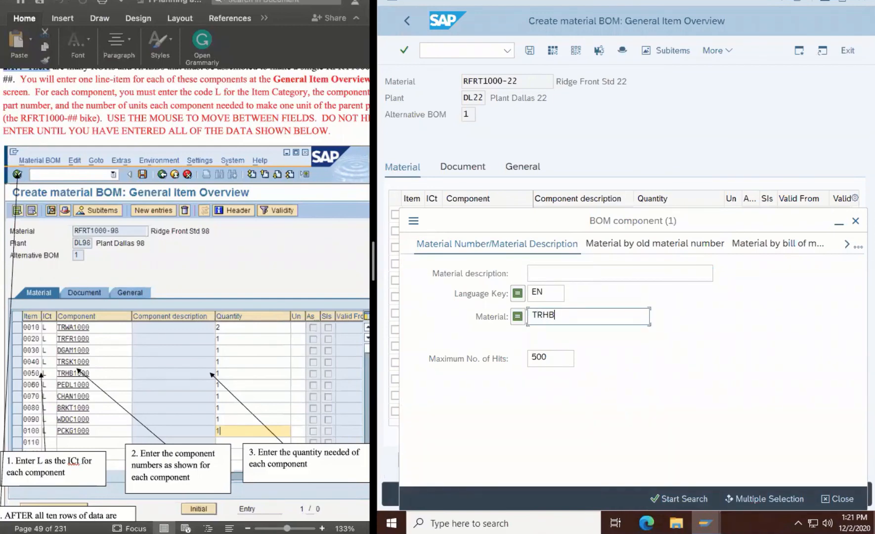
{"action": "type", "text": "*"}
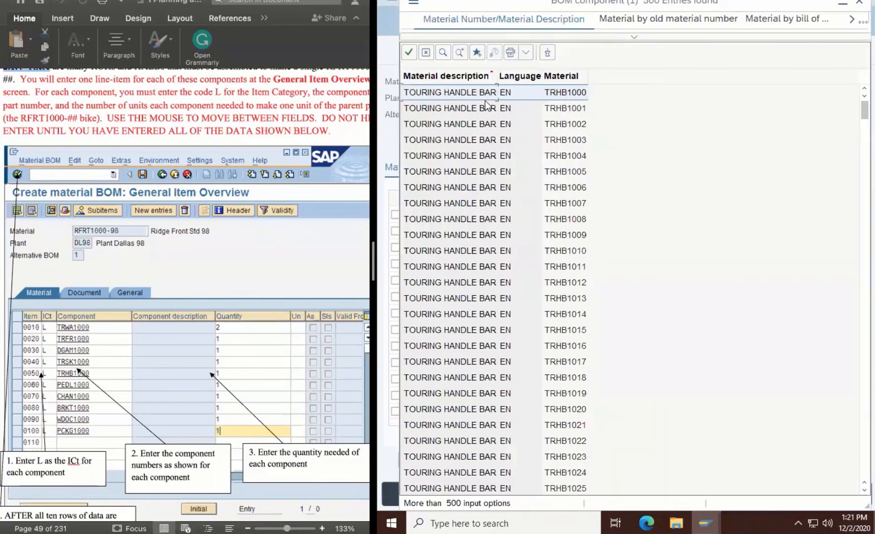
{"action": "left_click", "coordinate": [408, 52]}
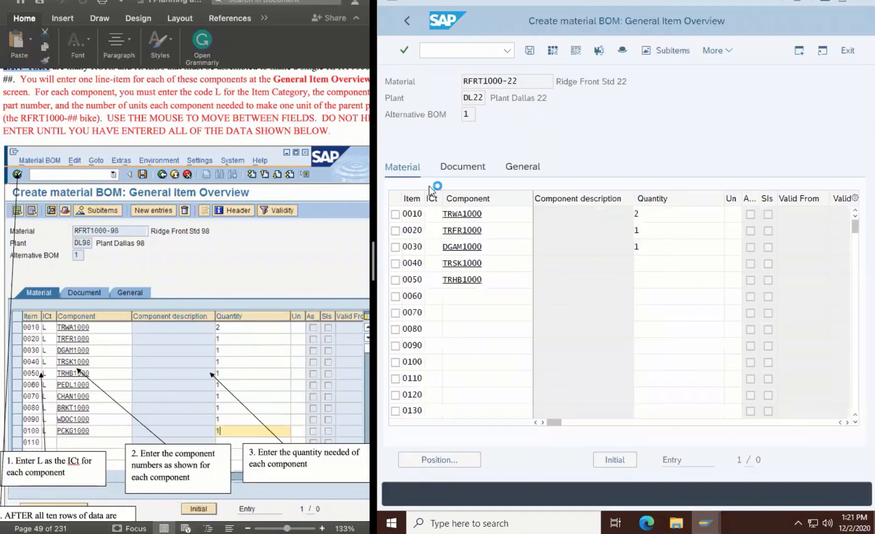
Step: Set the quantity to 1 for both item 0040 and item 0050
{"action": "left_click", "coordinate": [640, 266]}
{"action": "type", "text": "1"}
{"action": "left_click", "coordinate": [644, 278]}
{"action": "type", "text": "1"}
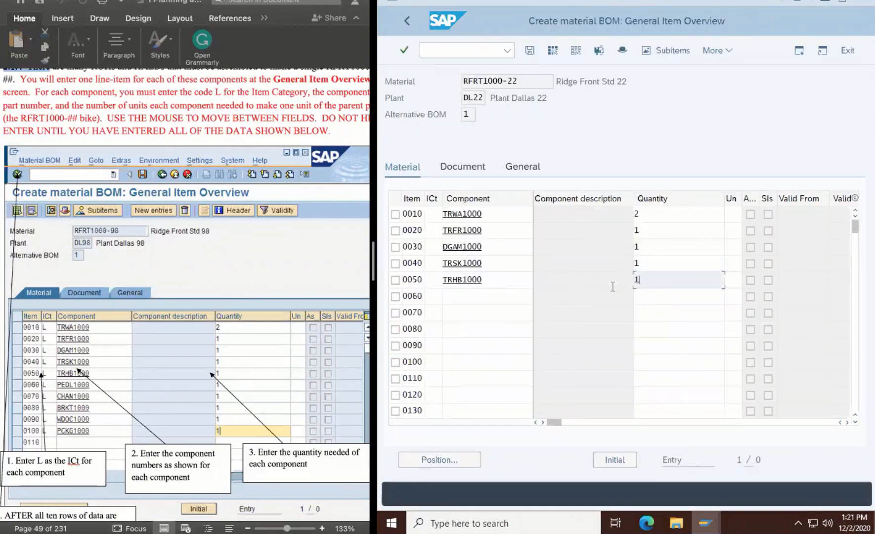
Step: Enter PEDL1000 as the component of item 0060 and CHAN1000 as the component of item 0070
{"action": "left_click", "coordinate": [475, 296]}
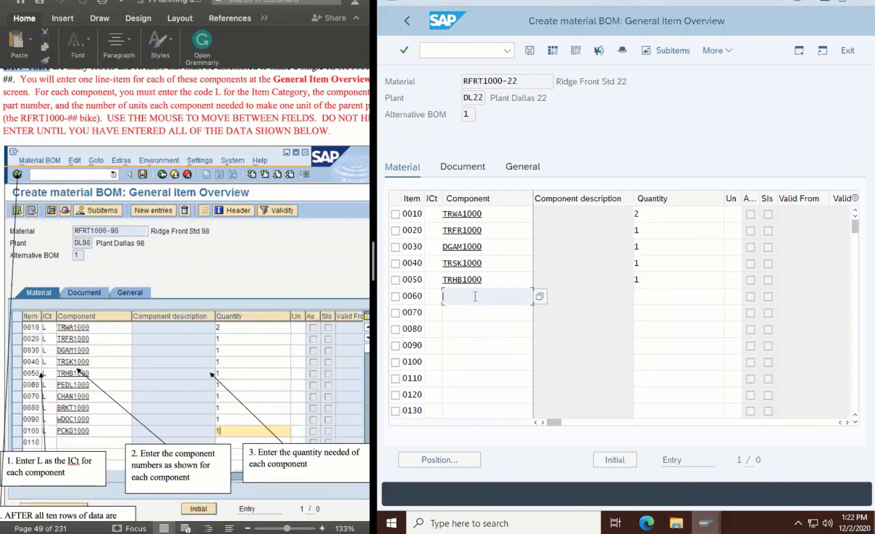
{"action": "type", "text": "PEDL1000"}
{"action": "left_click", "coordinate": [463, 313]}
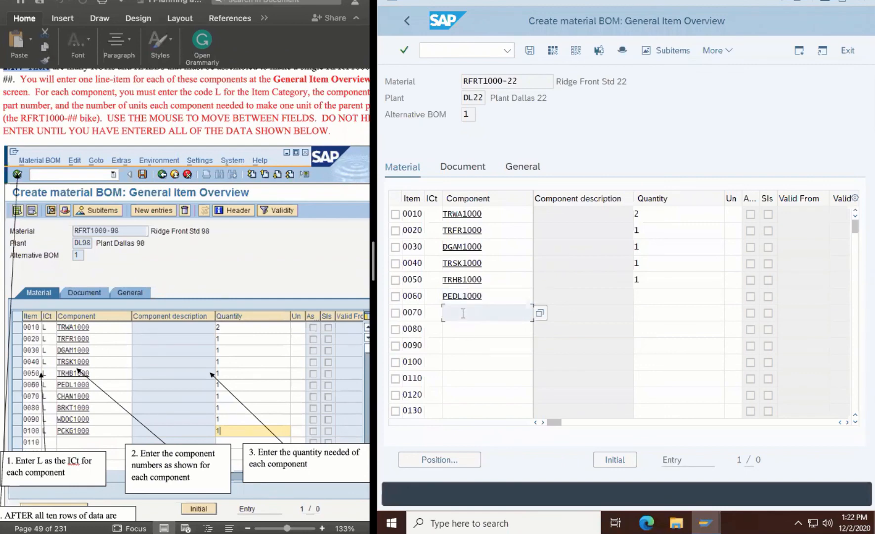
{"action": "type", "text": "CHAN1000"}
Step: Look up material number CHAN1000 in the BOM component search and accept the match for item 0070
{"action": "left_click", "coordinate": [540, 312]}
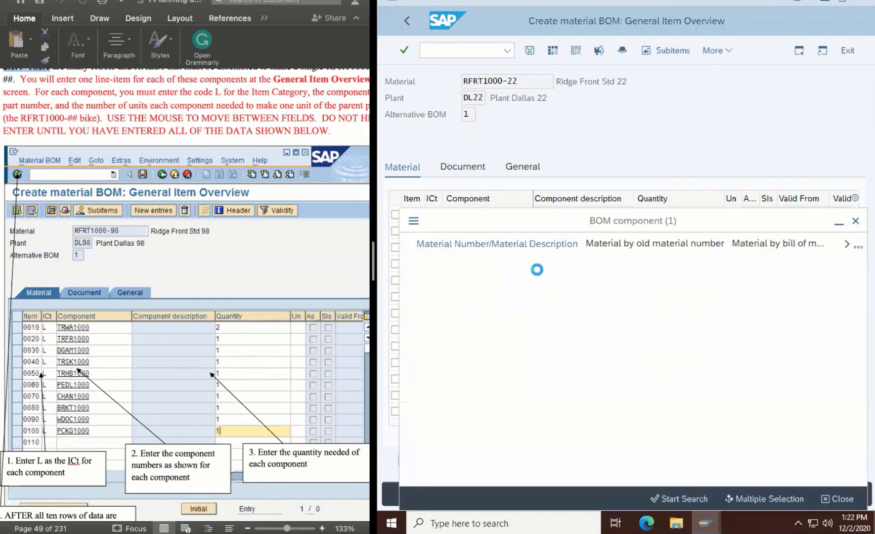
{"action": "left_click", "coordinate": [547, 317]}
{"action": "type", "text": "CHA"}
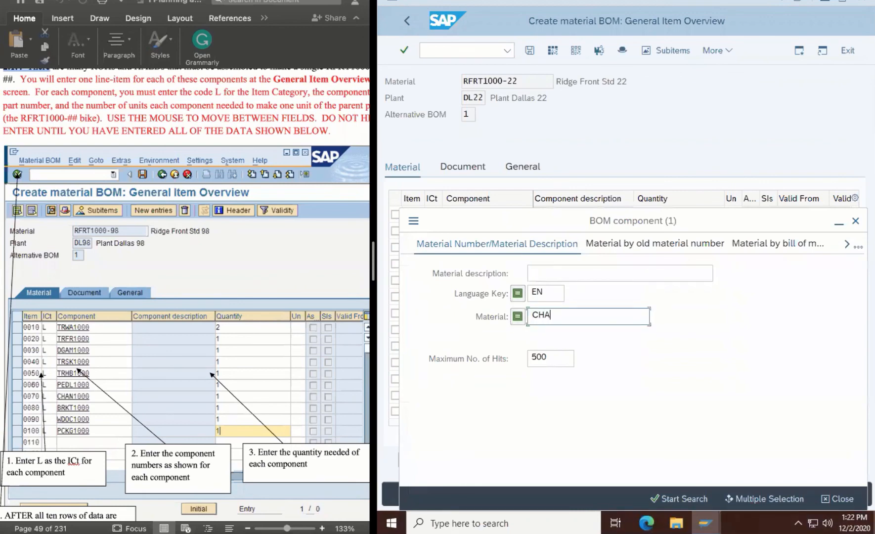
{"action": "type", "text": "N1000"}
{"action": "key", "text": "Return"}
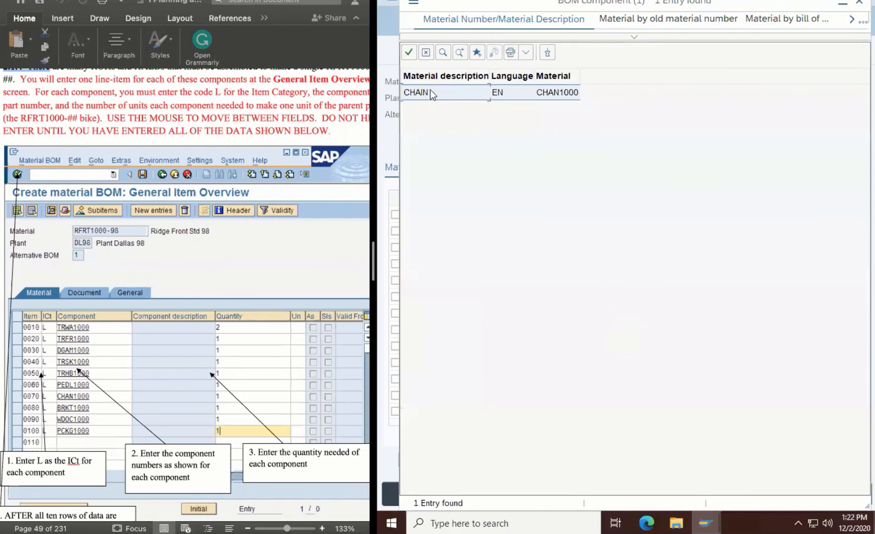
{"action": "left_click", "coordinate": [433, 94]}
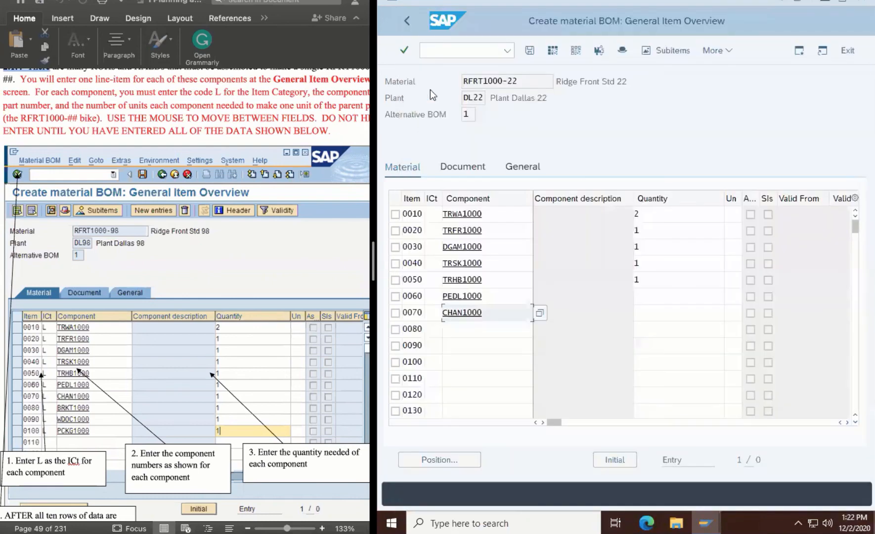
Step: Enter BRKT1000 as the component of item 0080, looking up that material number in the component search and accepting the match
{"action": "left_click", "coordinate": [512, 328]}
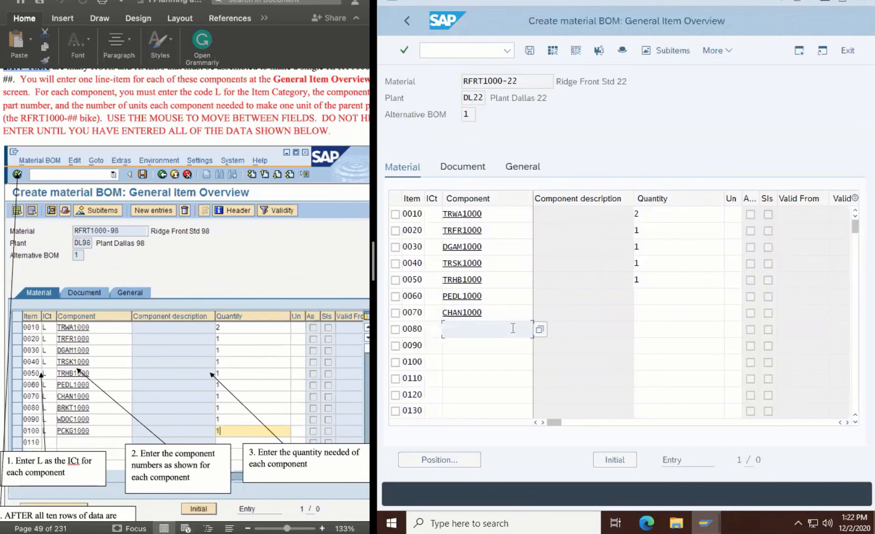
{"action": "type", "text": "BRKT1000"}
{"action": "left_click", "coordinate": [538, 330]}
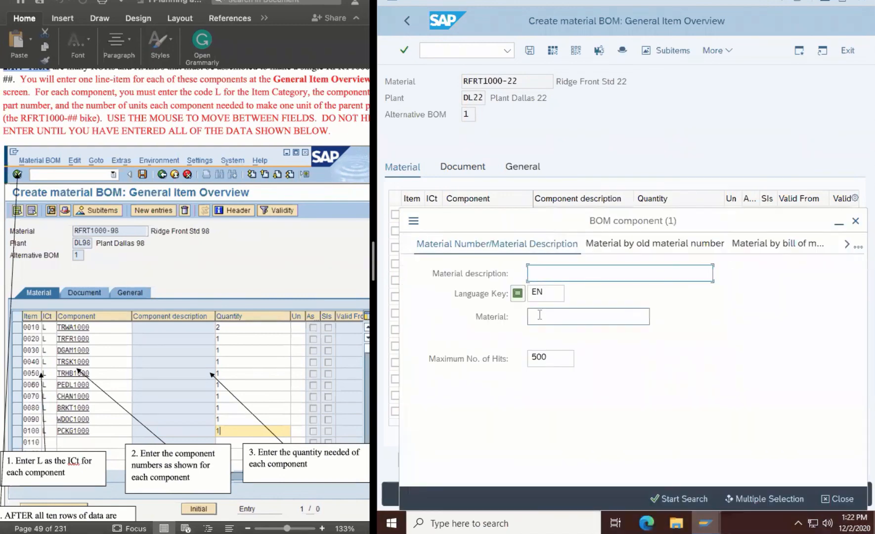
{"action": "left_click", "coordinate": [540, 316]}
{"action": "type", "text": "BRKT100"}
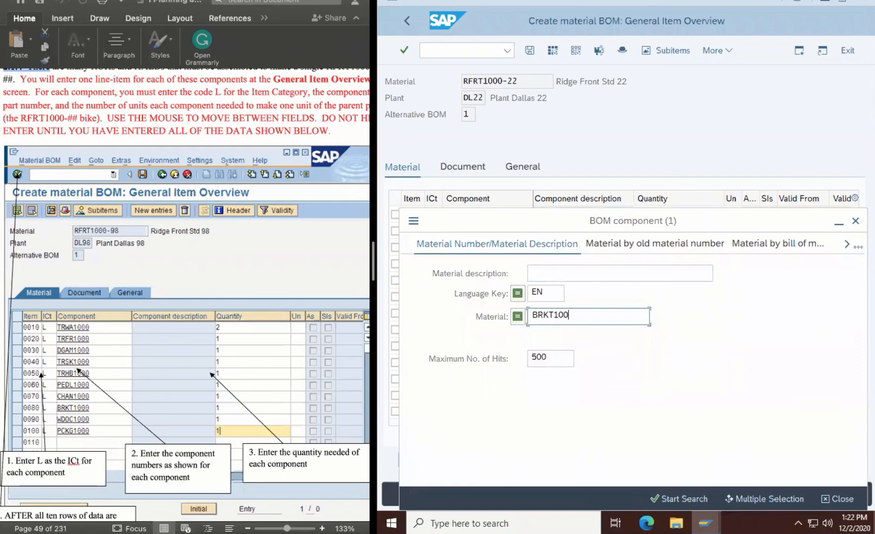
{"action": "type", "text": "0"}
{"action": "key", "text": "Return"}
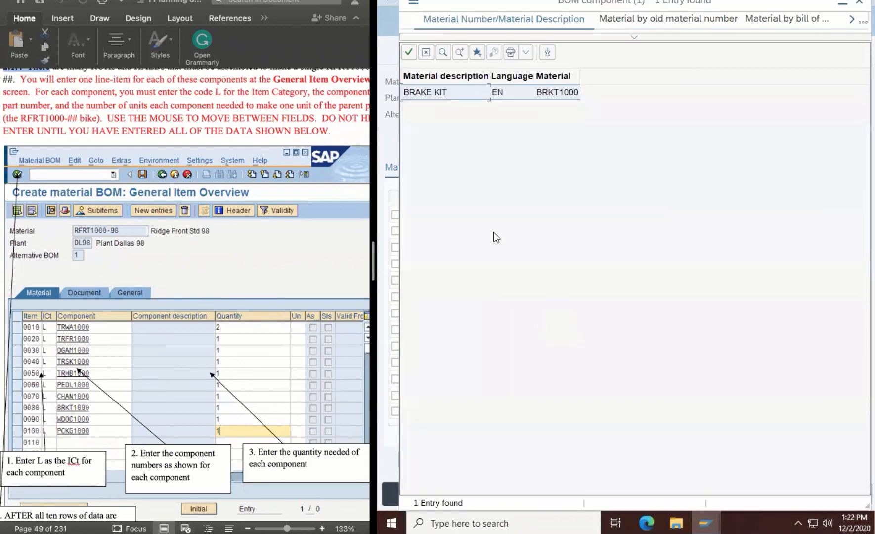
{"action": "left_click", "coordinate": [408, 52]}
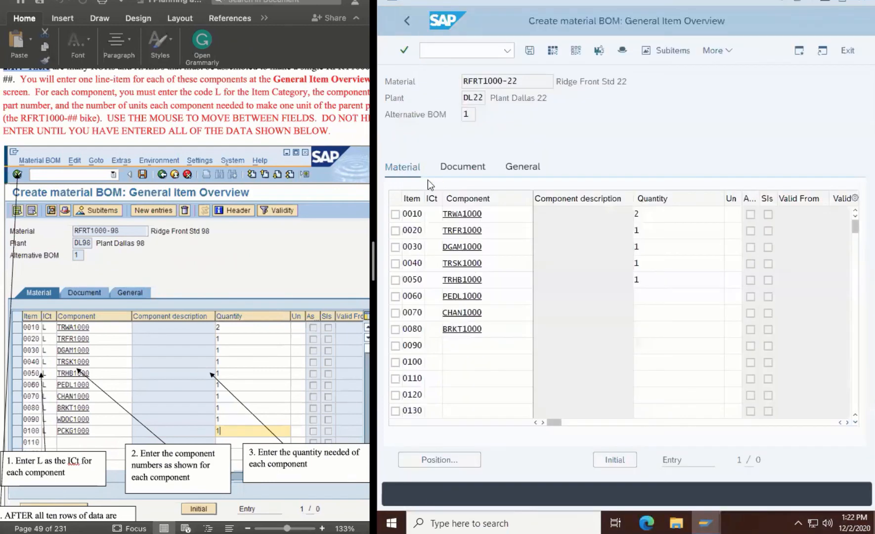
Step: Set the quantity to 1 for items 0060, 0070 and 0080
{"action": "left_click", "coordinate": [644, 295]}
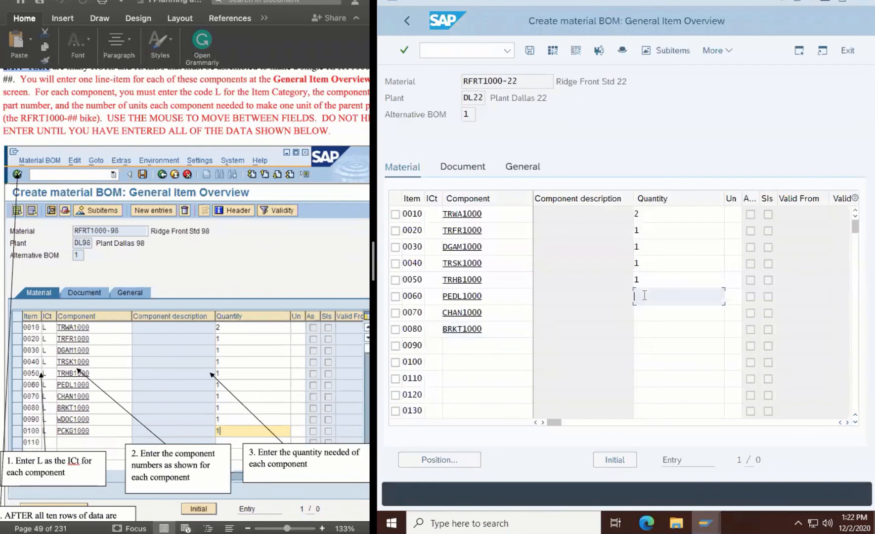
{"action": "type", "text": "1"}
{"action": "left_click", "coordinate": [644, 312]}
{"action": "type", "text": "1"}
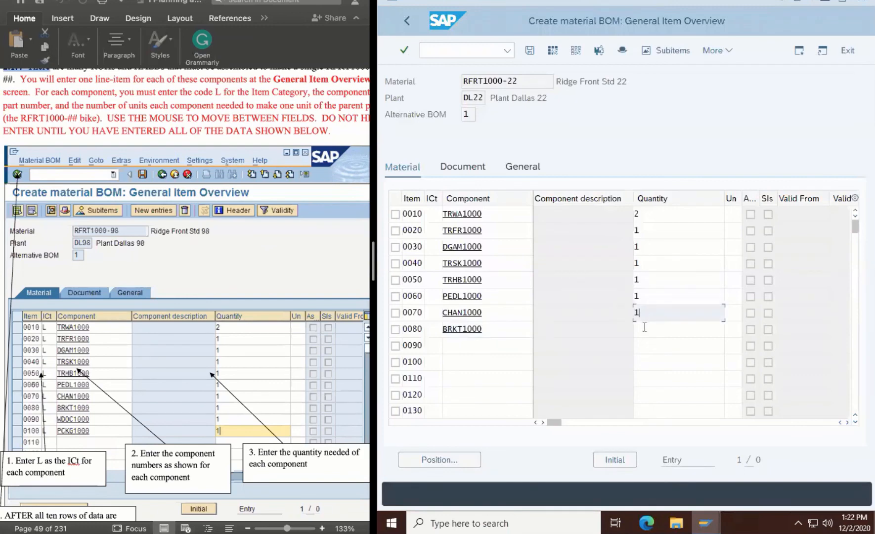
{"action": "left_click", "coordinate": [644, 327]}
{"action": "type", "text": "1"}
Step: Enter WDOC1000 as the component of item 0090 and PCKG1000 as the component of item 0100
{"action": "left_click", "coordinate": [475, 344]}
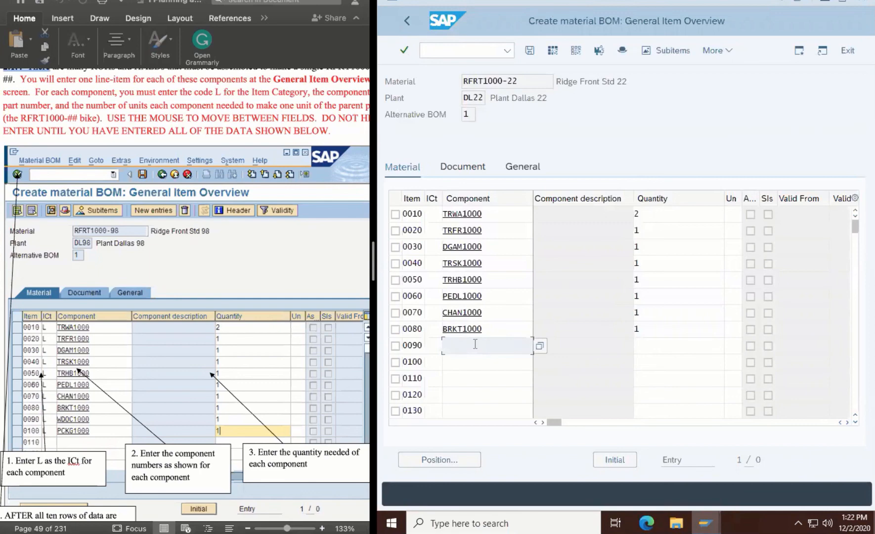
{"action": "type", "text": "WDOC1000"}
{"action": "left_click", "coordinate": [480, 359]}
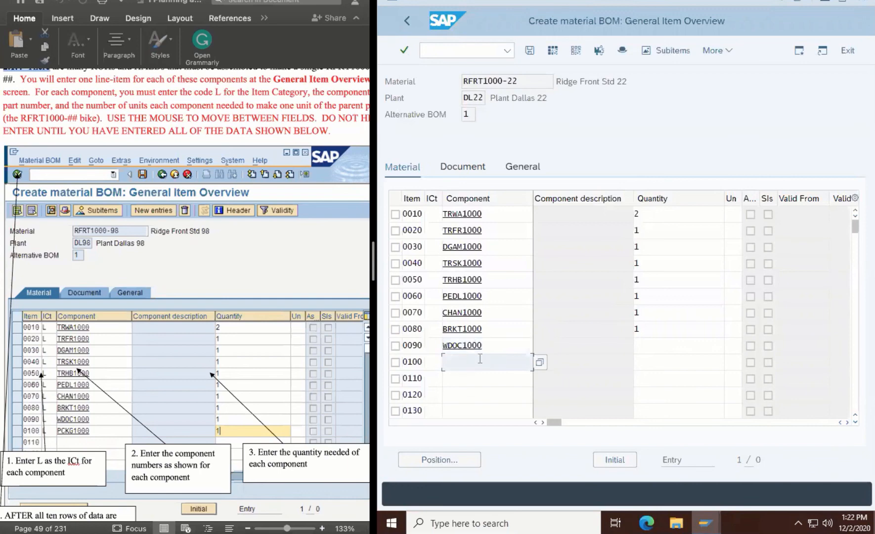
{"action": "type", "text": "P"}
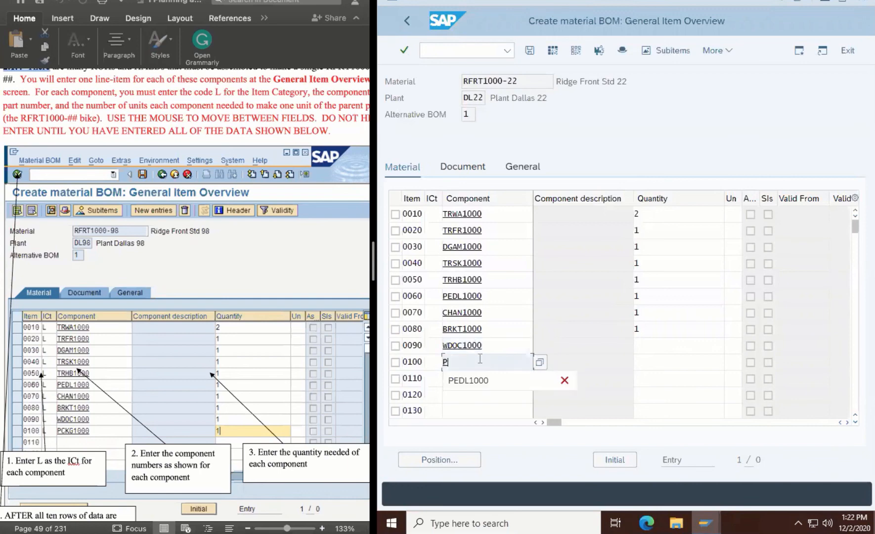
{"action": "type", "text": "CKG1000"}
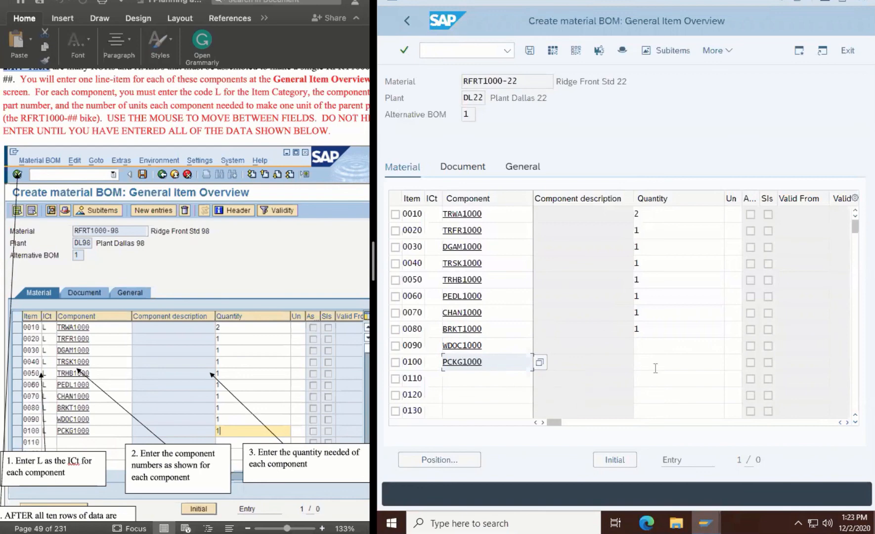
Step: Look up material number PCKG1000 in the BOM component search and accept the match for item 0100
{"action": "left_click", "coordinate": [540, 362]}
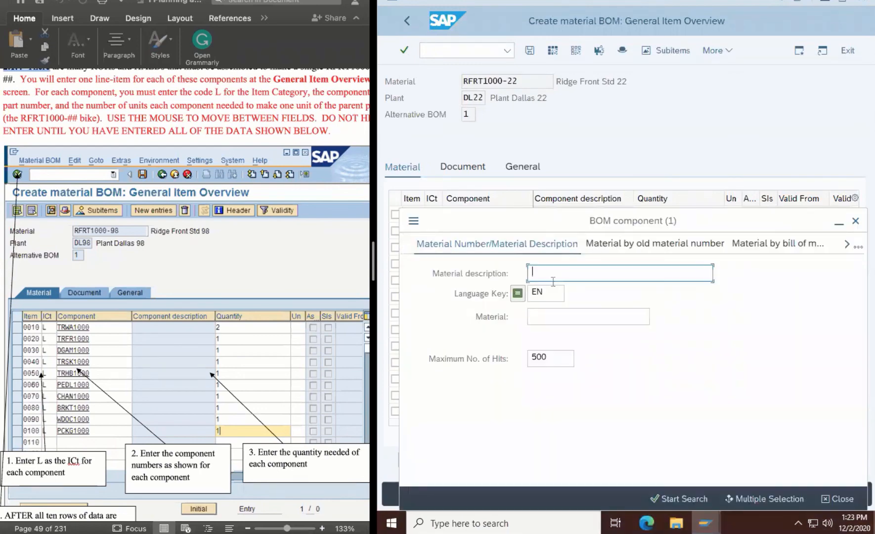
{"action": "left_click", "coordinate": [546, 311]}
{"action": "type", "text": "PCKG1000"}
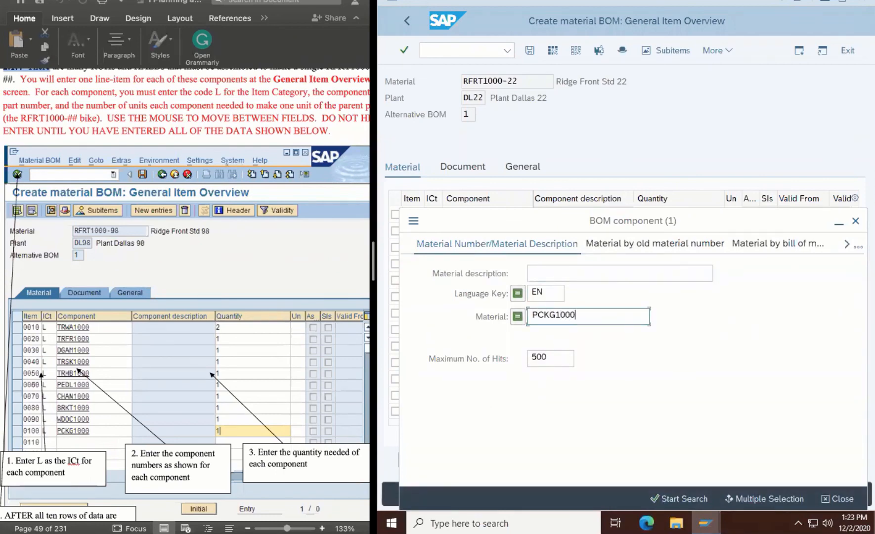
{"action": "key", "text": "Return"}
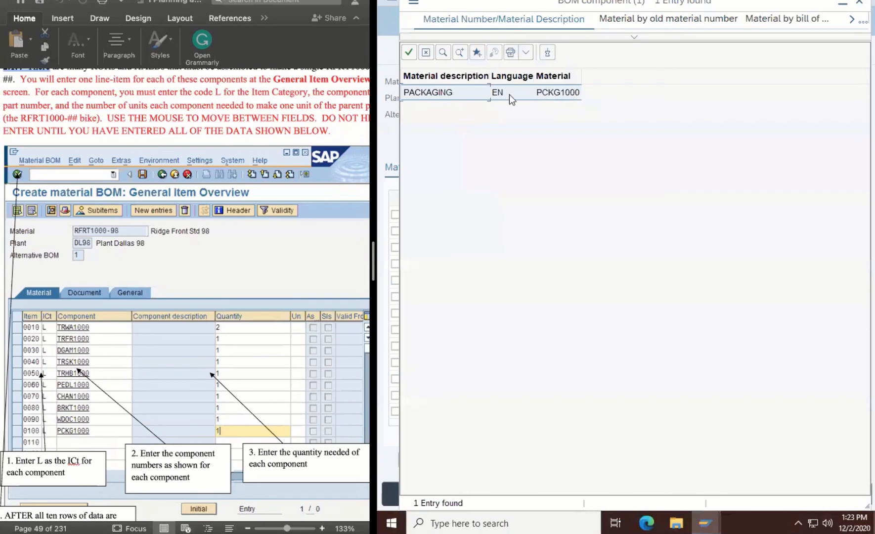
{"action": "left_click", "coordinate": [408, 51]}
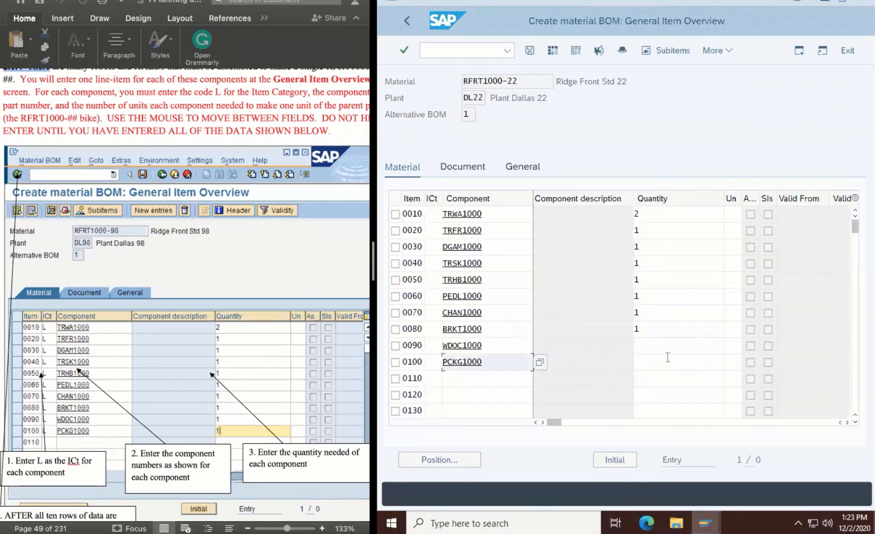
Step: Set the quantity to 1 for both item 0090 and item 0100
{"action": "left_click", "coordinate": [655, 342]}
{"action": "type", "text": "1"}
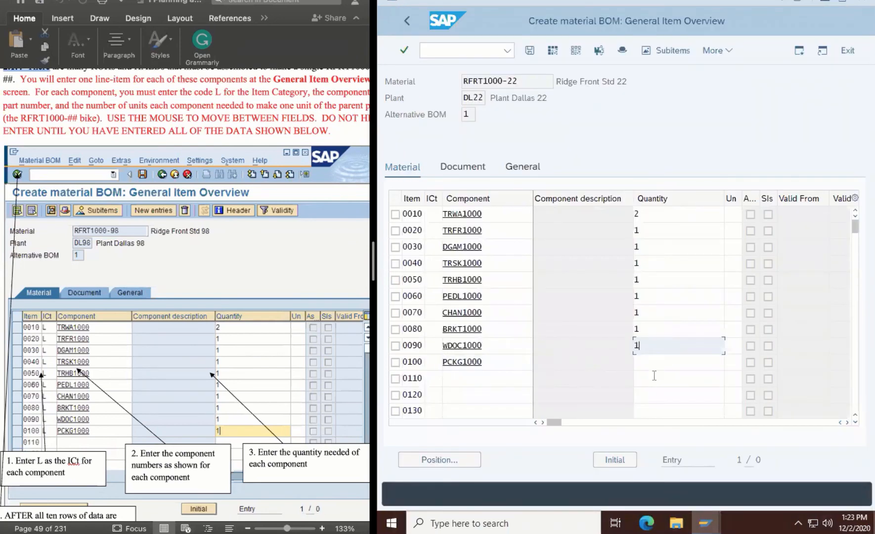
{"action": "left_click", "coordinate": [645, 365]}
{"action": "type", "text": "1"}
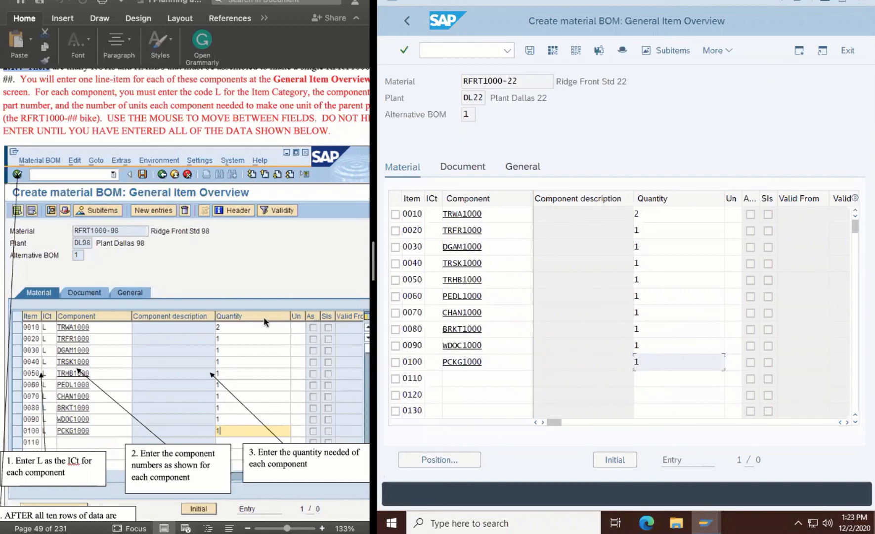
Step: Review the lab document's numbered instructions for the General Item Overview, including the item category and the final entry step
{"action": "left_click", "coordinate": [267, 289]}
{"action": "scroll", "coordinate": [233, 449], "scroll_direction": "down", "scroll_amount": 1}
{"action": "scroll", "coordinate": [233, 449], "scroll_direction": "right", "scroll_amount": 1}
{"action": "scroll", "coordinate": [232, 449], "scroll_direction": "down", "scroll_amount": 5}
{"action": "scroll", "coordinate": [232, 449], "scroll_direction": "left", "scroll_amount": 1}
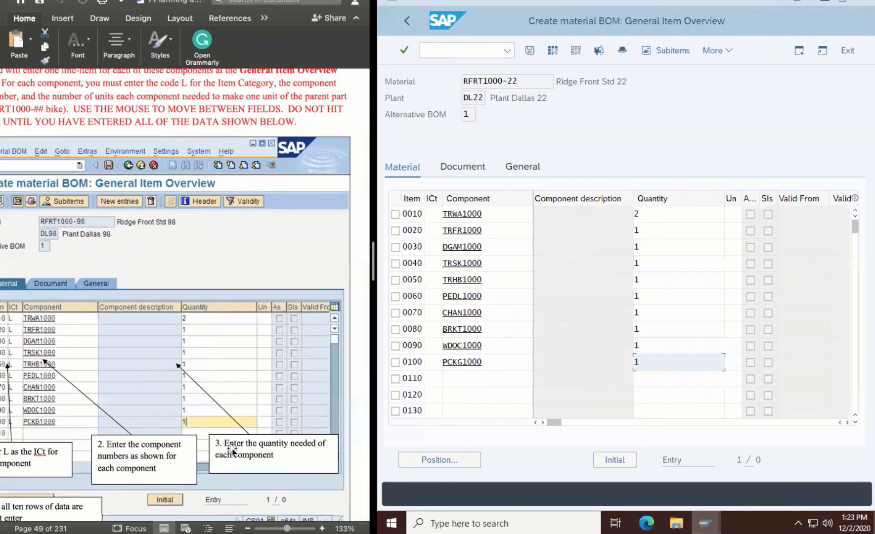
{"action": "scroll", "coordinate": [231, 448], "scroll_direction": "down", "scroll_amount": 1}
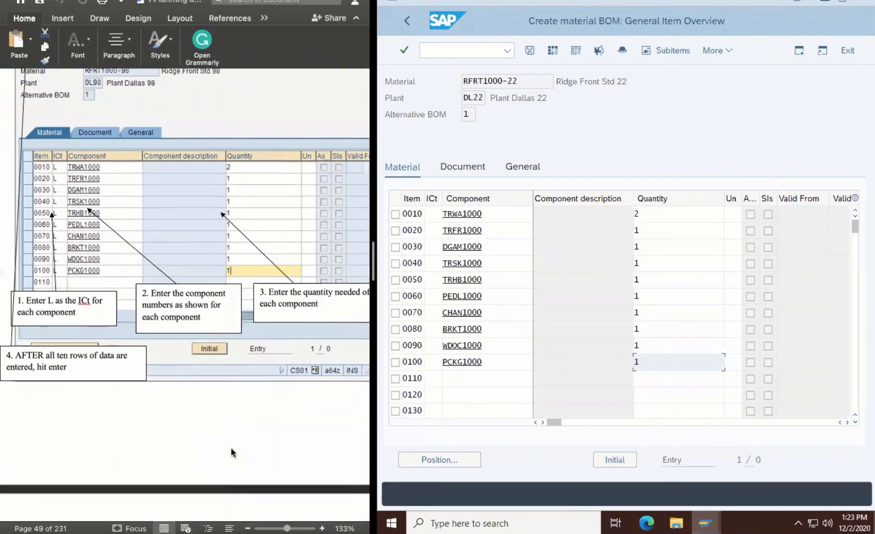
{"action": "scroll", "coordinate": [231, 448], "scroll_direction": "up", "scroll_amount": 2}
{"action": "scroll", "coordinate": [231, 448], "scroll_direction": "left", "scroll_amount": 1}
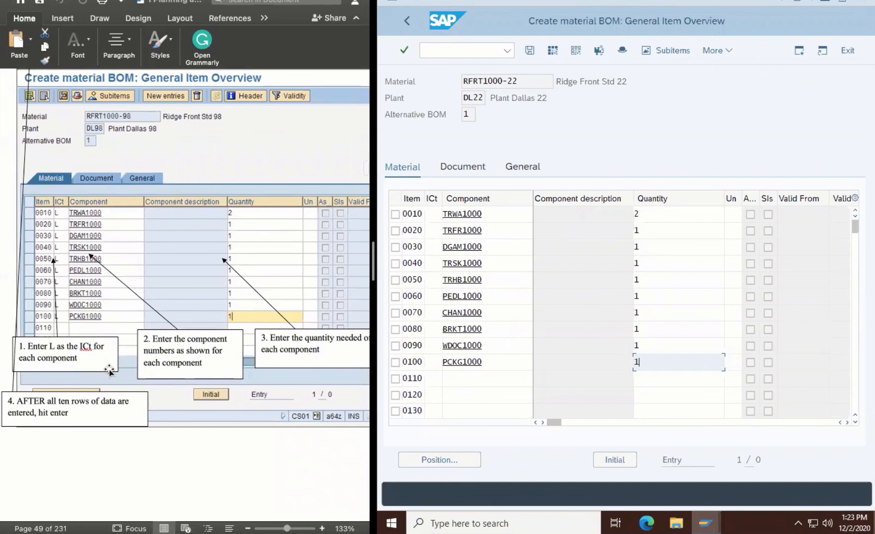
{"action": "scroll", "coordinate": [105, 364], "scroll_direction": "up", "scroll_amount": 2}
Step: Choose item category L (Stock item) for item 0010 from the list of possible values
{"action": "left_click", "coordinate": [434, 214]}
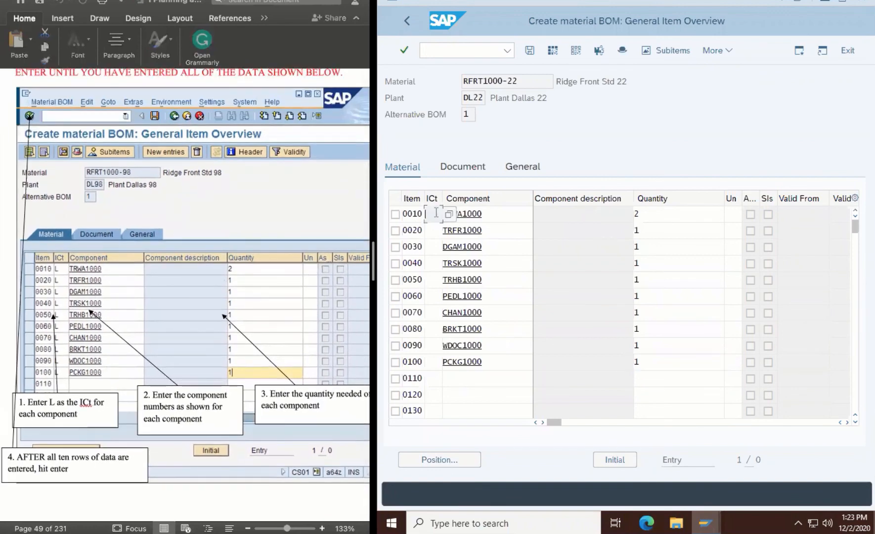
{"action": "left_click", "coordinate": [449, 215]}
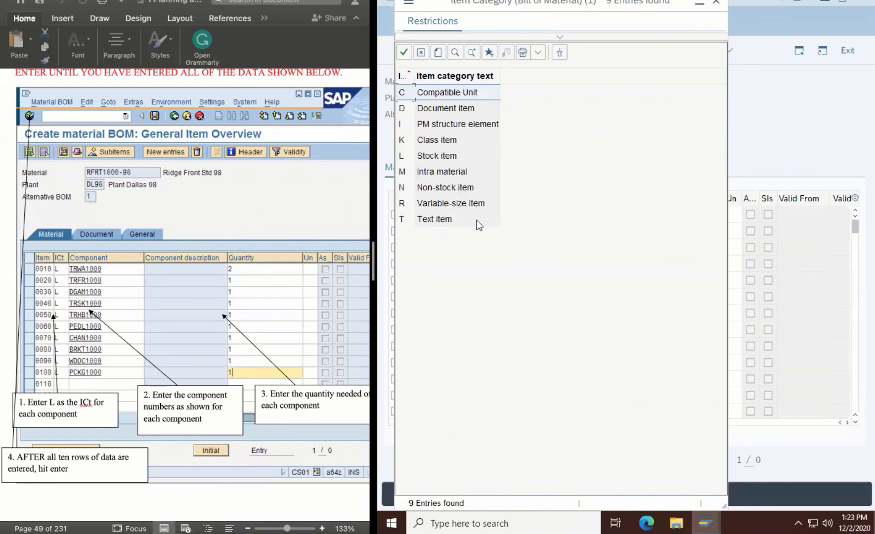
{"action": "left_click", "coordinate": [448, 159]}
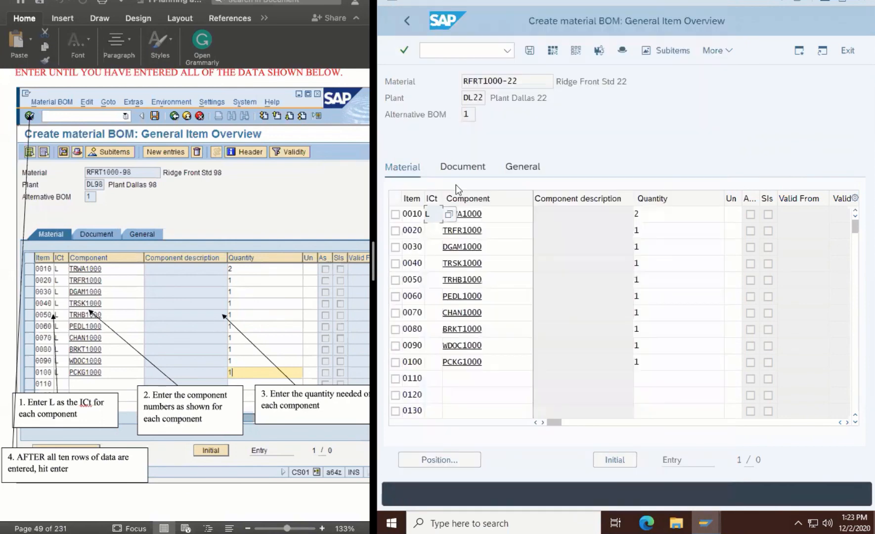
Step: Enter item category L for each of the items 0020 through 0100
{"action": "left_click", "coordinate": [434, 230]}
{"action": "type", "text": "L"}
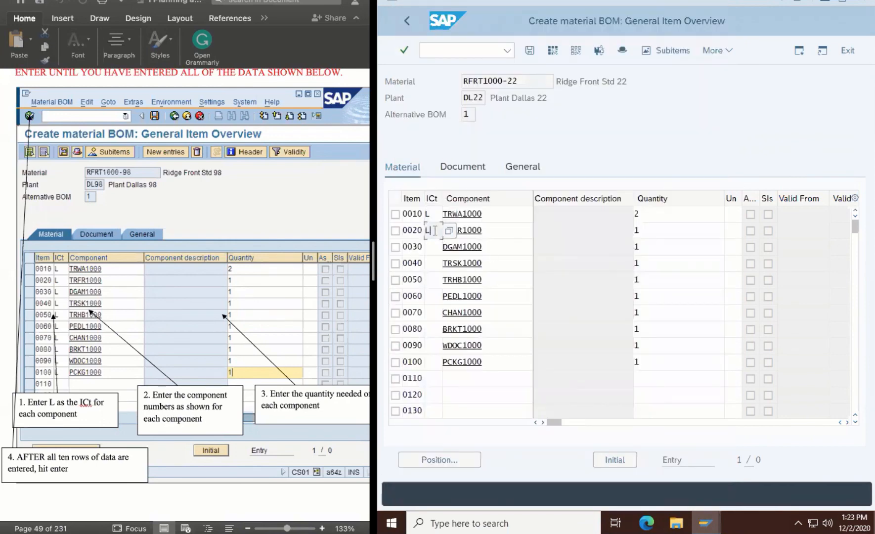
{"action": "left_click", "coordinate": [433, 245]}
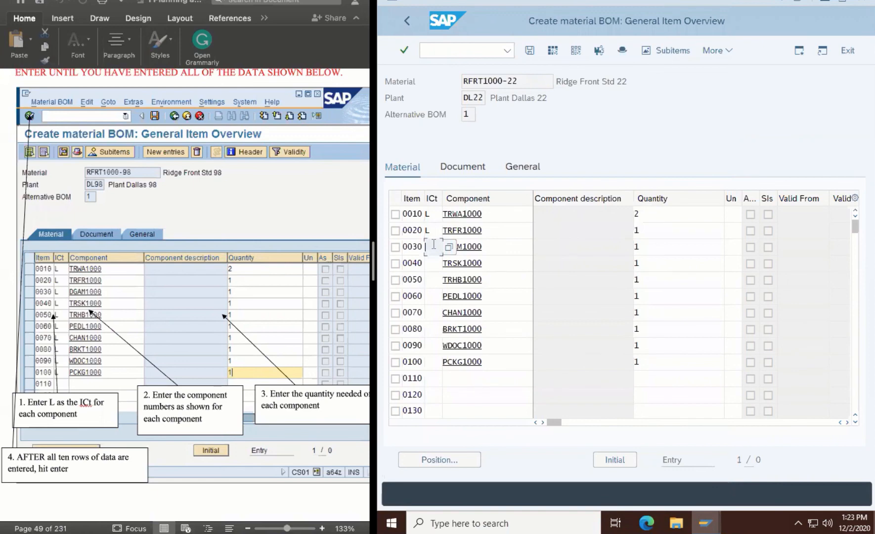
{"action": "type", "text": "L"}
{"action": "left_click", "coordinate": [432, 262]}
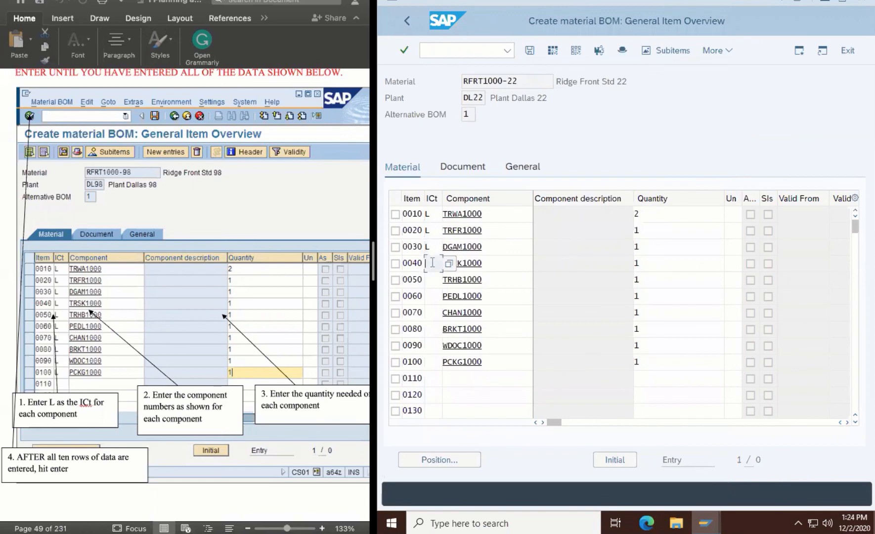
{"action": "type", "text": "L"}
{"action": "left_click", "coordinate": [430, 280]}
{"action": "type", "text": "L"}
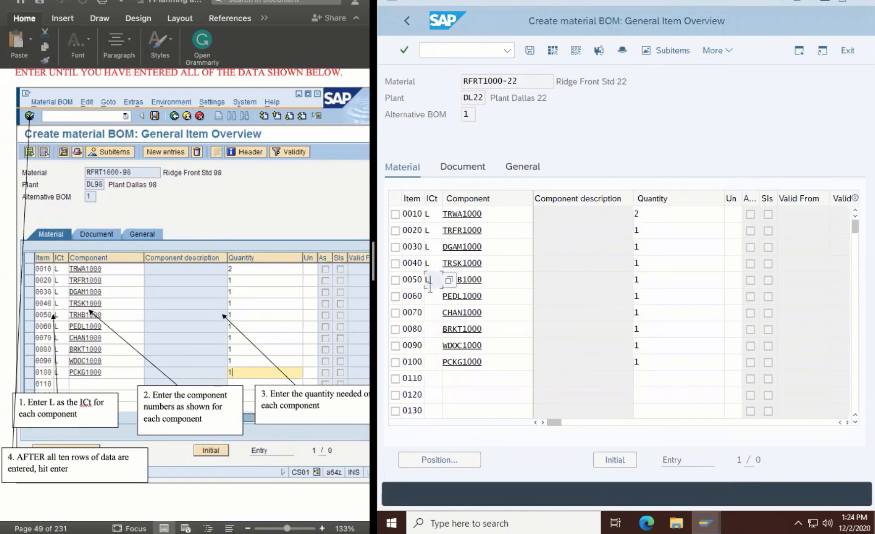
{"action": "left_click", "coordinate": [430, 299]}
{"action": "type", "text": "L"}
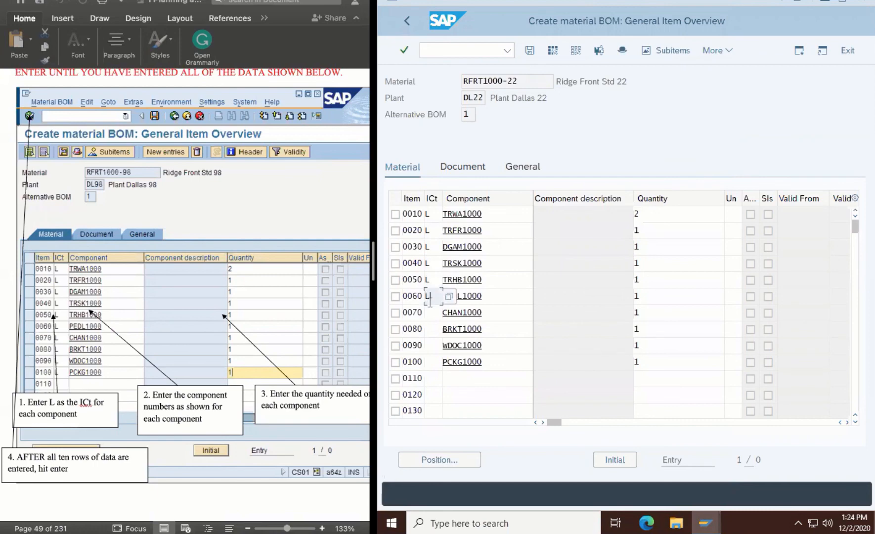
{"action": "left_click", "coordinate": [429, 311]}
{"action": "type", "text": "L"}
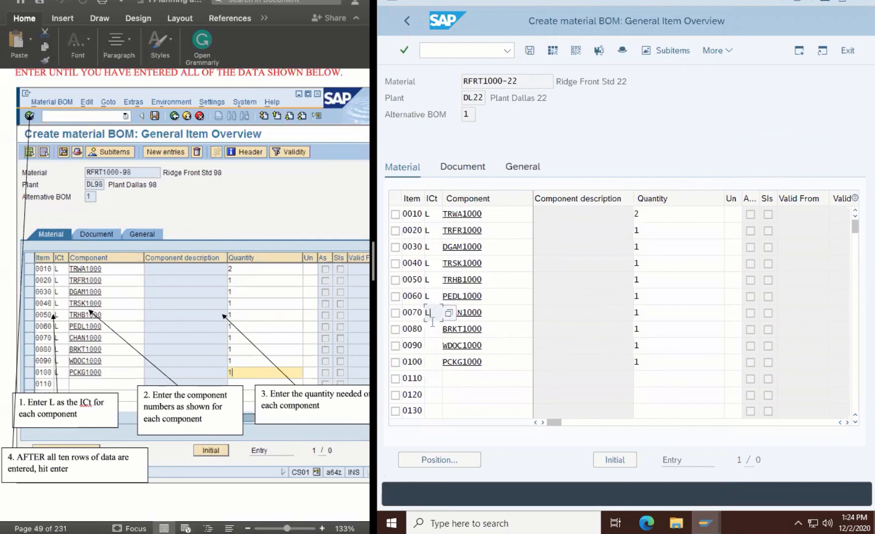
{"action": "left_click", "coordinate": [429, 329]}
{"action": "type", "text": "L"}
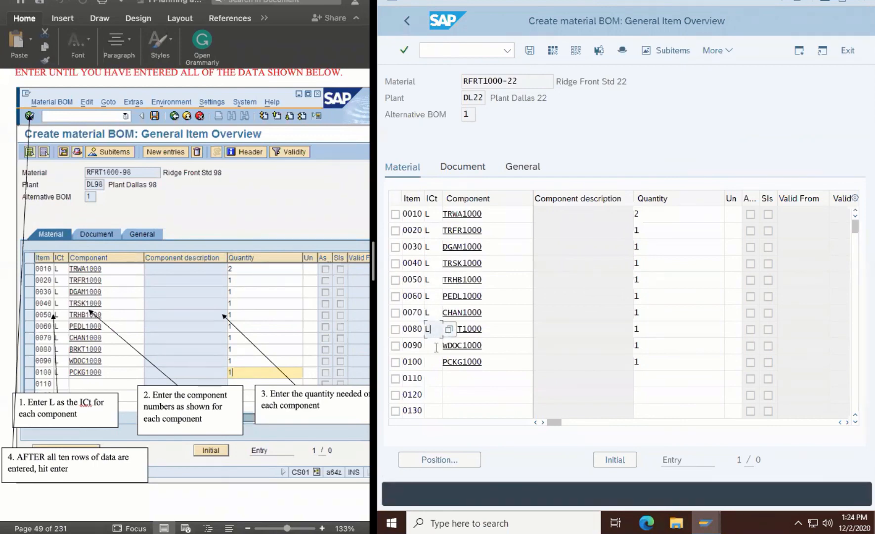
{"action": "left_click", "coordinate": [431, 345]}
{"action": "type", "text": "L"}
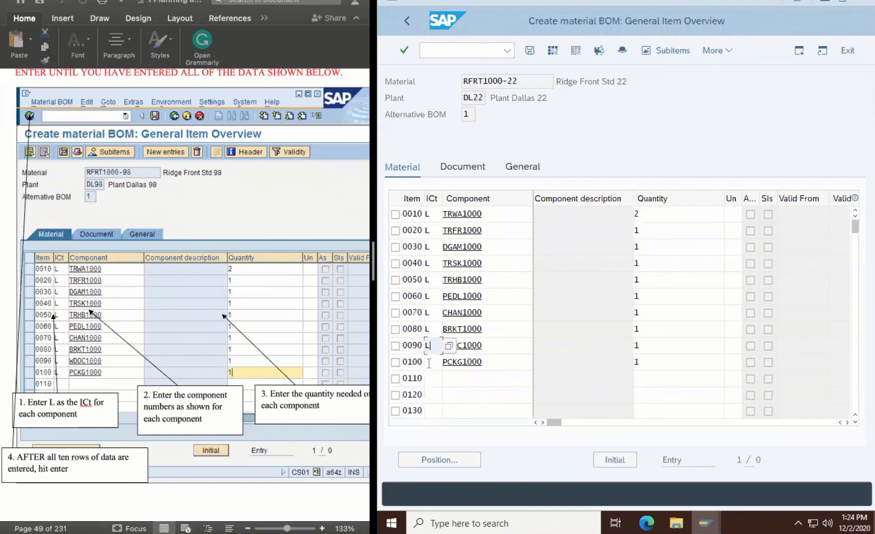
{"action": "left_click", "coordinate": [429, 361]}
{"action": "type", "text": "L"}
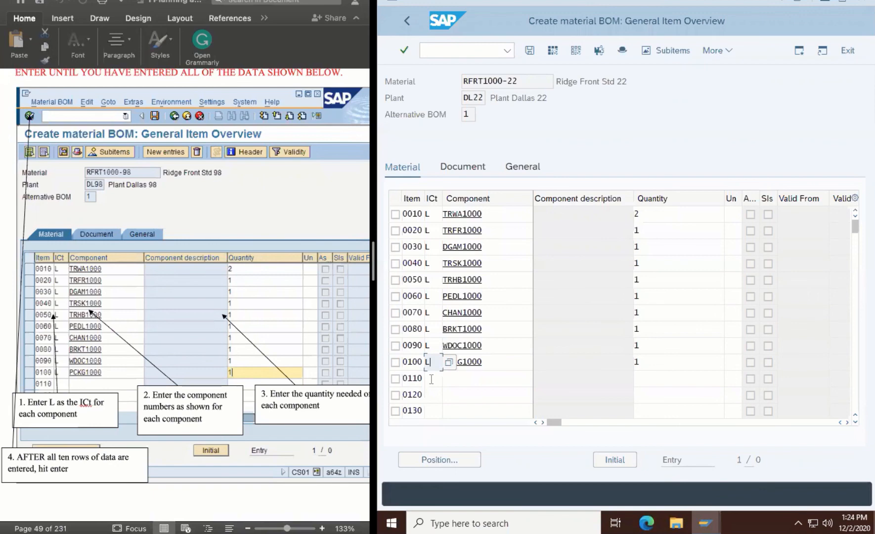
{"action": "left_click", "coordinate": [453, 384]}
{"action": "type", "text": "kjh"}
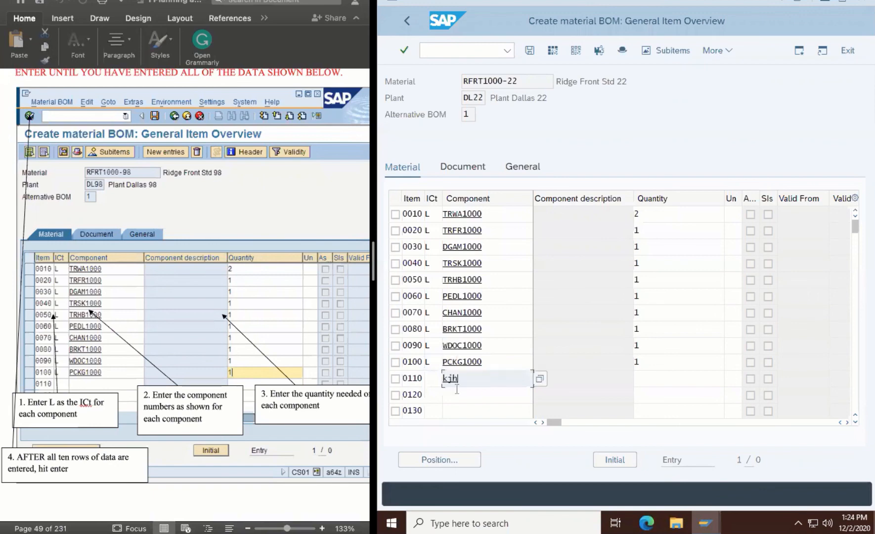
{"action": "left_click", "coordinate": [453, 394]}
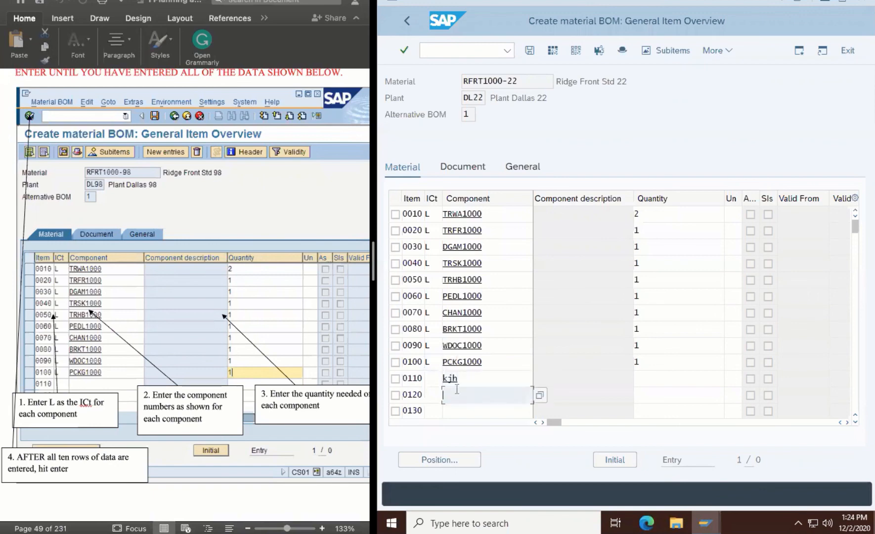
{"action": "left_click", "coordinate": [395, 378]}
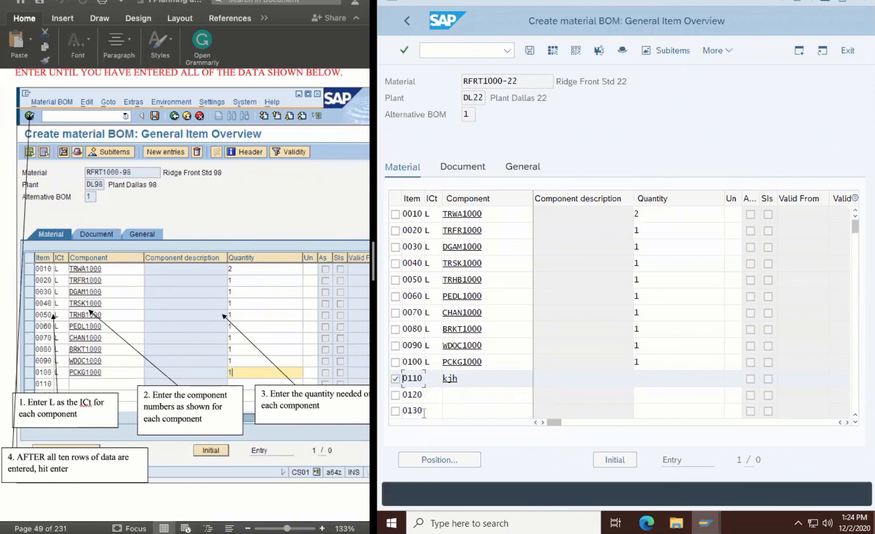
{"action": "left_click", "coordinate": [463, 378]}
{"action": "key", "text": "BackSpace"}
{"action": "key", "text": "BackSpace"}
{"action": "key", "text": "BackSpace"}
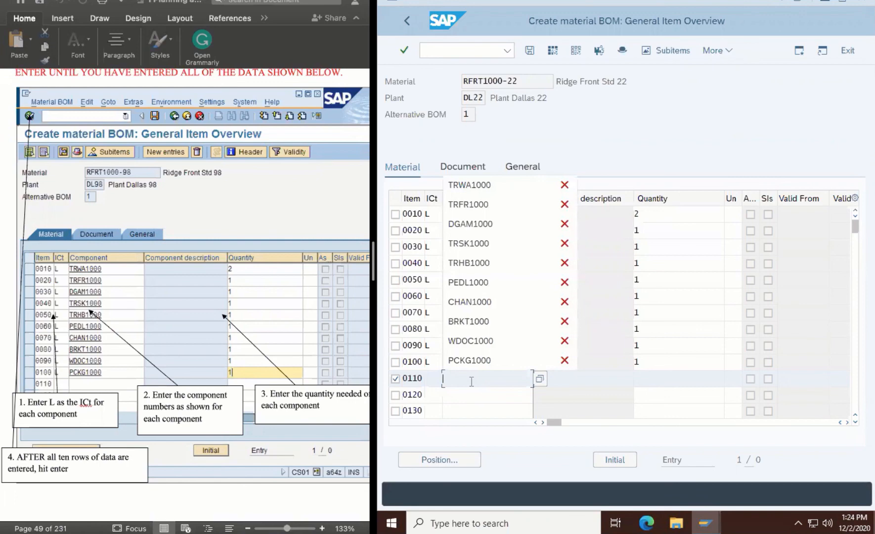
Step: Search the materials for pckg* and assign PCKG1001 as the component of item 0110
{"action": "left_click", "coordinate": [469, 360]}
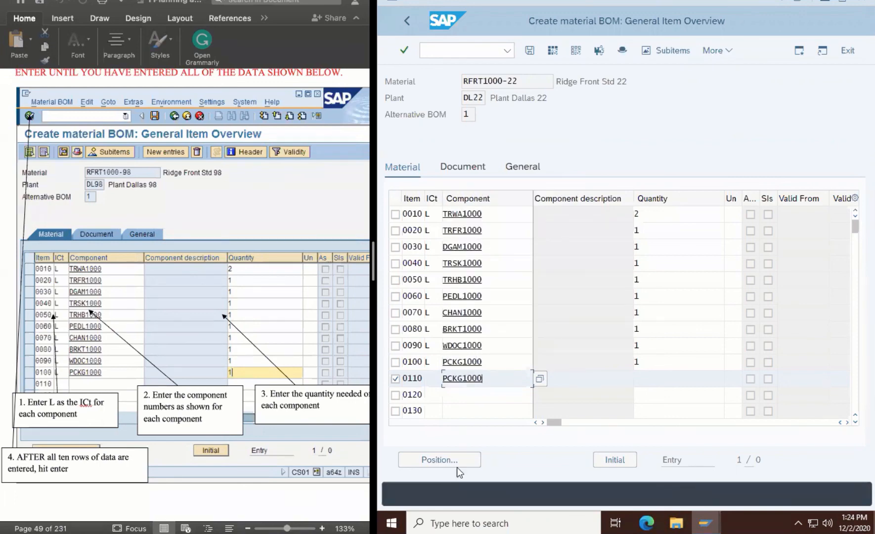
{"action": "left_click", "coordinate": [540, 378]}
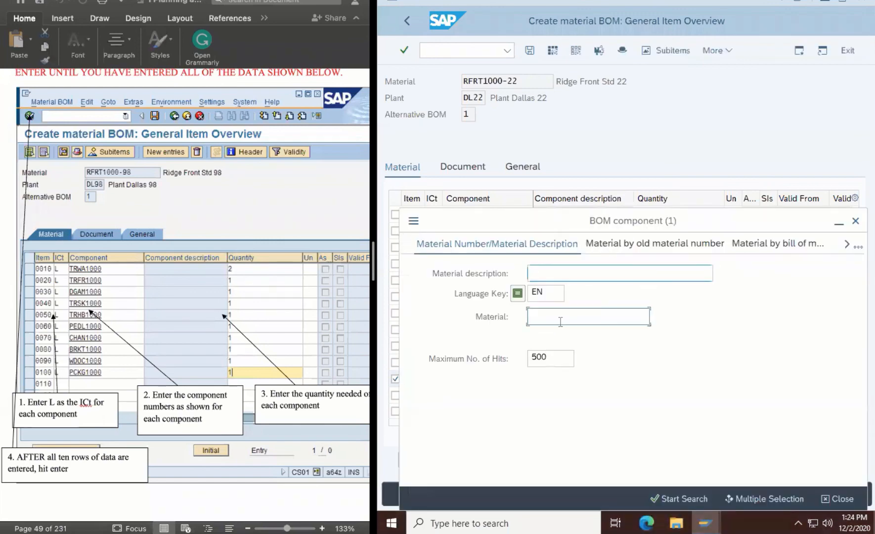
{"action": "left_click", "coordinate": [560, 321]}
{"action": "type", "text": "pckg"}
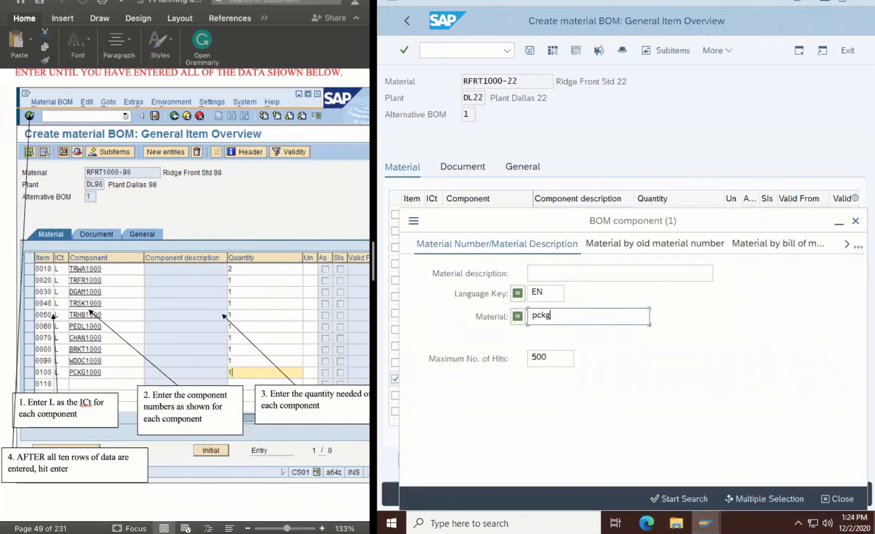
{"action": "type", "text": "*"}
{"action": "key", "text": "Return"}
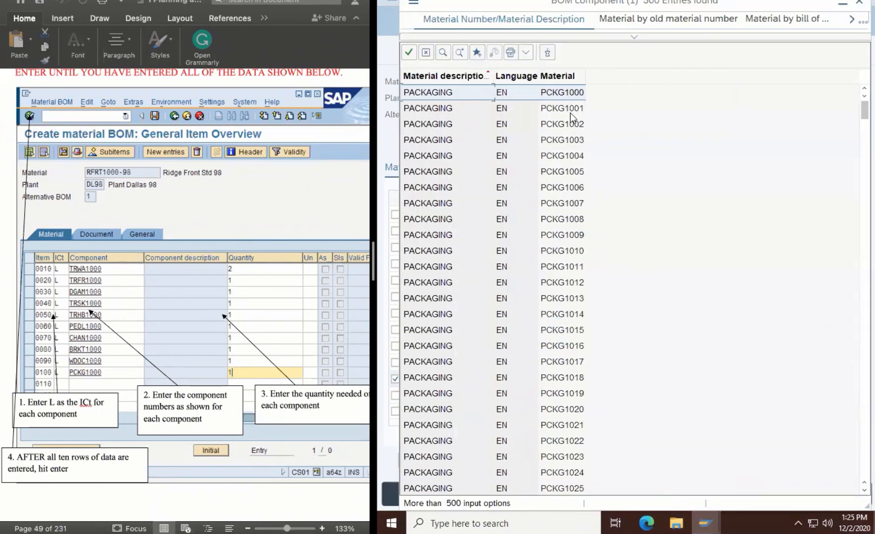
{"action": "double_click", "coordinate": [570, 113]}
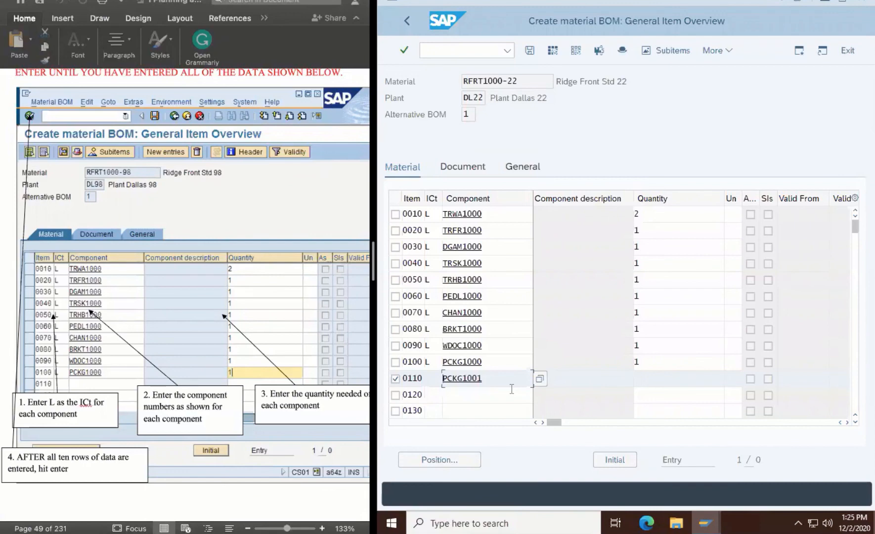
Step: Enter item category L for item 0110 and confirm the item entries
{"action": "left_click", "coordinate": [432, 379]}
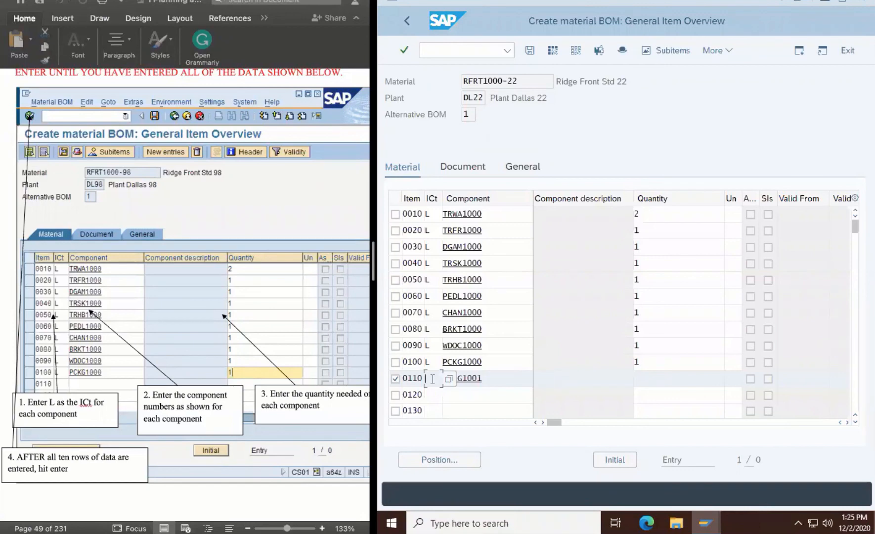
{"action": "type", "text": "L"}
{"action": "left_click", "coordinate": [404, 55]}
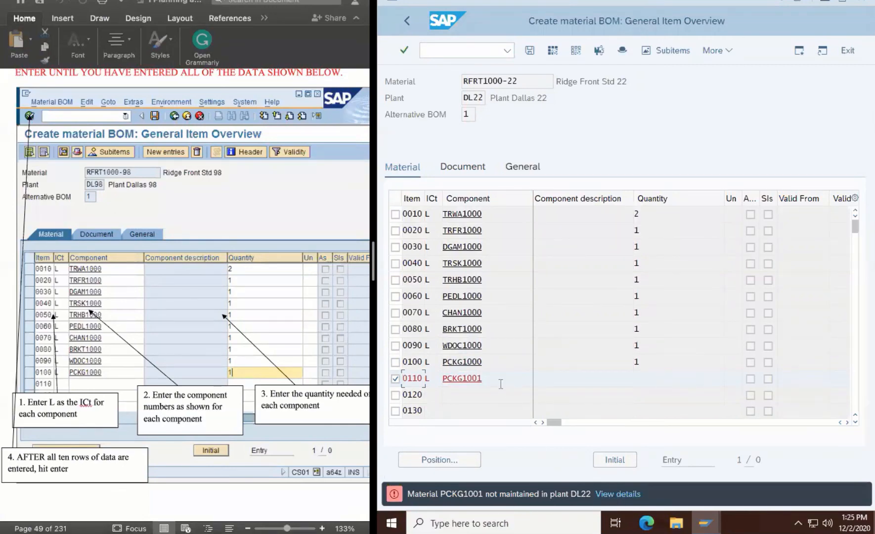
Step: Try component TRWA2022 from the unfiltered material search for item 0110 and confirm the entries
{"action": "left_click", "coordinate": [502, 384]}
{"action": "key", "text": "F4"}
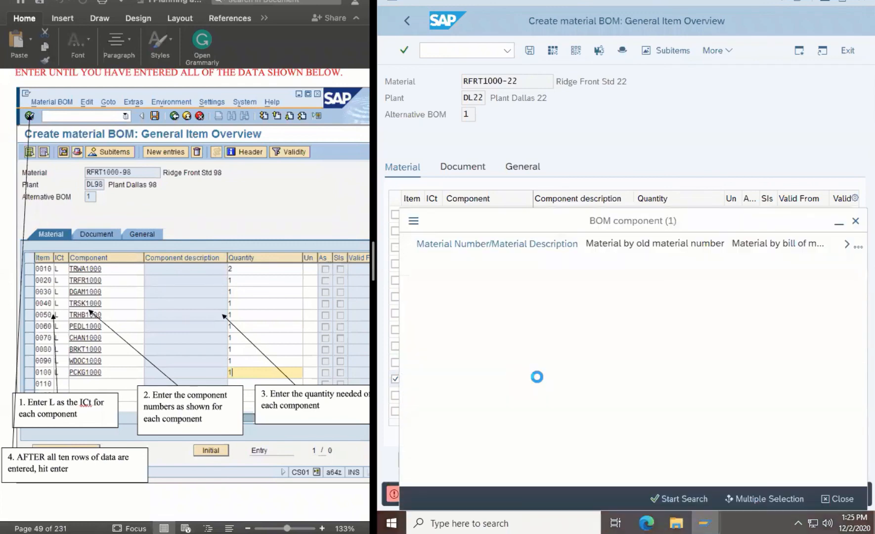
{"action": "left_click", "coordinate": [556, 316]}
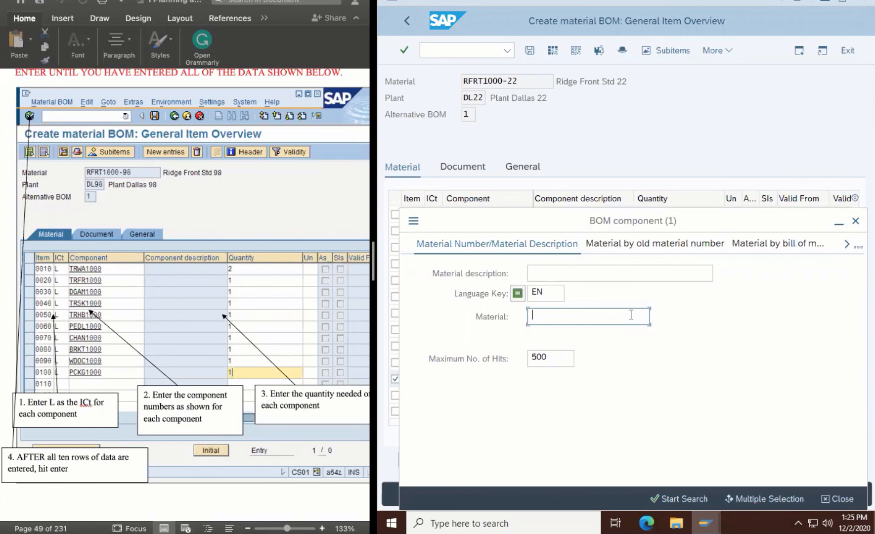
{"action": "key", "text": "Return"}
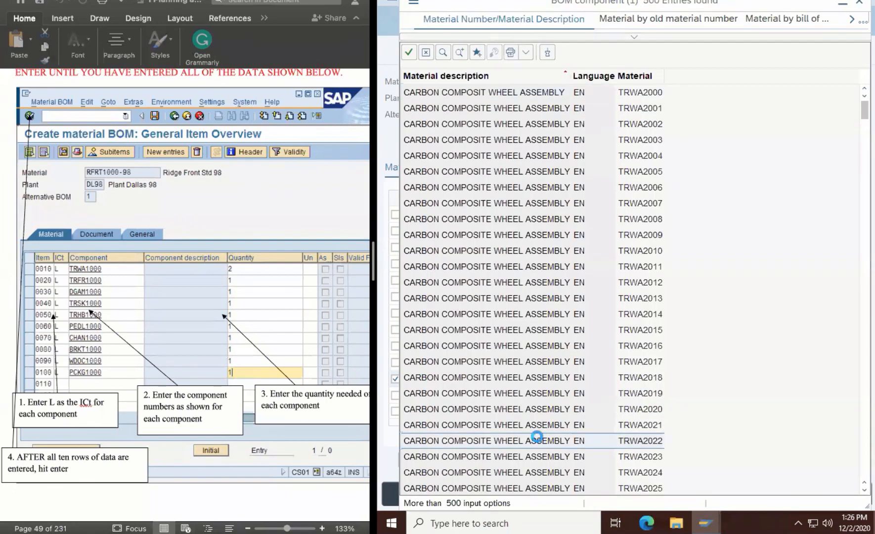
{"action": "left_click", "coordinate": [537, 436]}
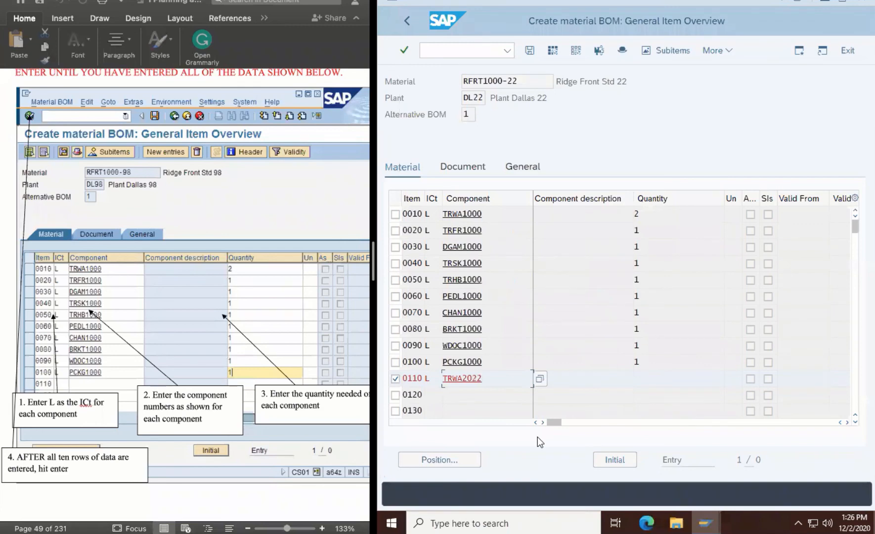
{"action": "left_click", "coordinate": [404, 51]}
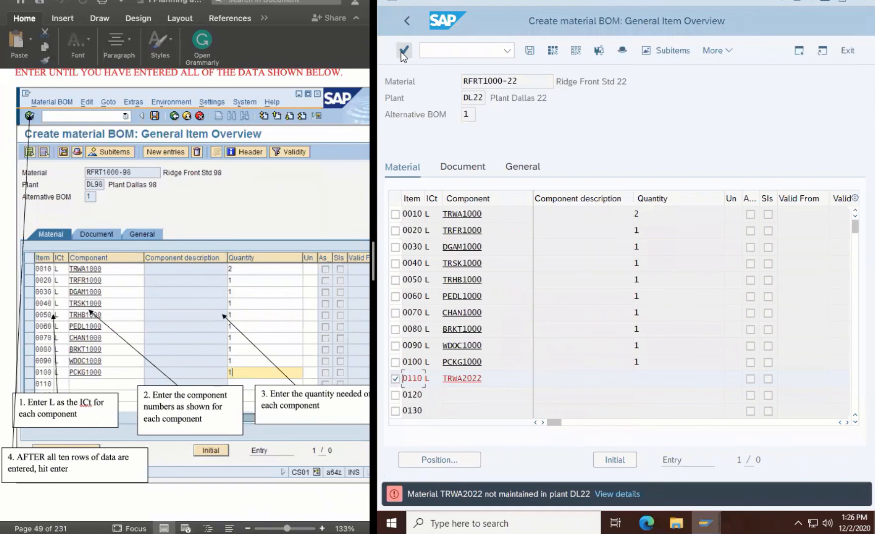
Step: Clear the component number from item 0110
{"action": "left_click", "coordinate": [488, 379]}
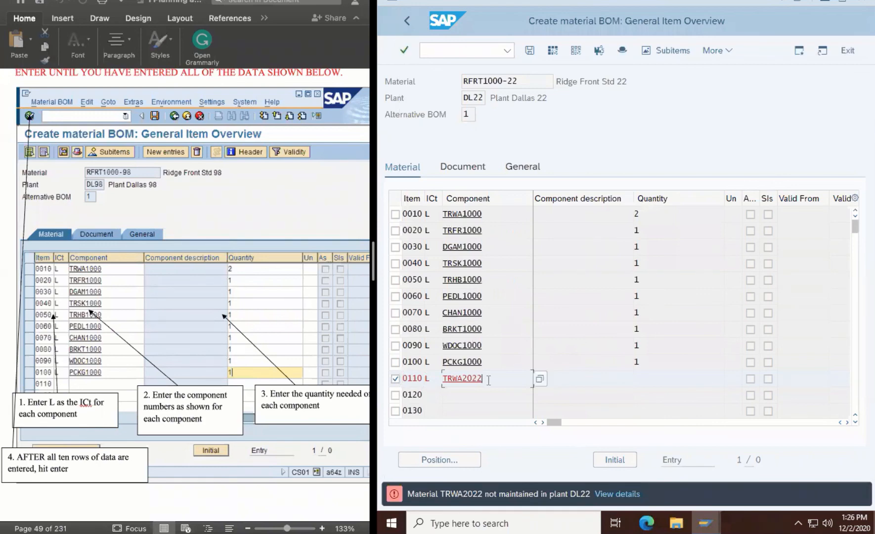
{"action": "key", "text": "BackSpace"}
{"action": "key", "text": "BackSpace"}
{"action": "key", "text": "BackSpace"}
{"action": "key", "text": "BackSpace"}
{"action": "key", "text": "BackSpace"}
{"action": "key", "text": "BackSpace"}
{"action": "key", "text": "BackSpace"}
{"action": "key", "text": "BackSpace"}
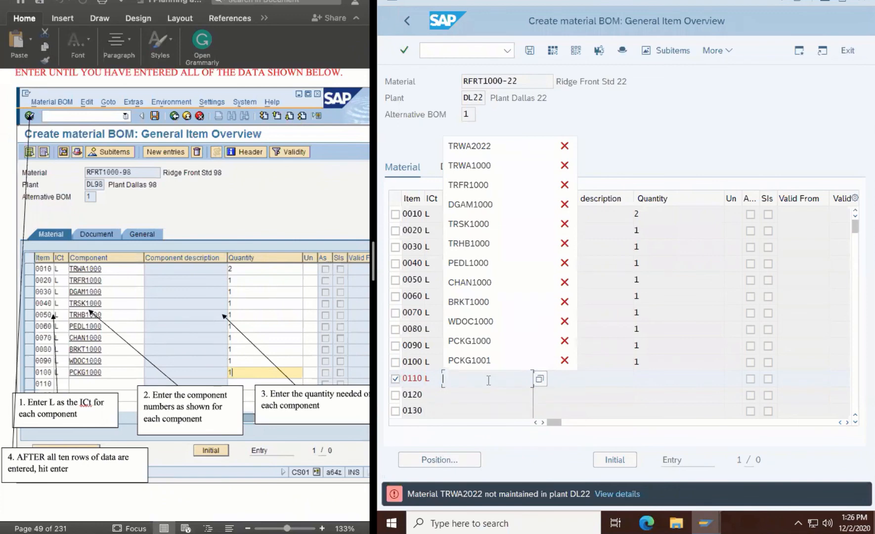
{"action": "left_click", "coordinate": [630, 112]}
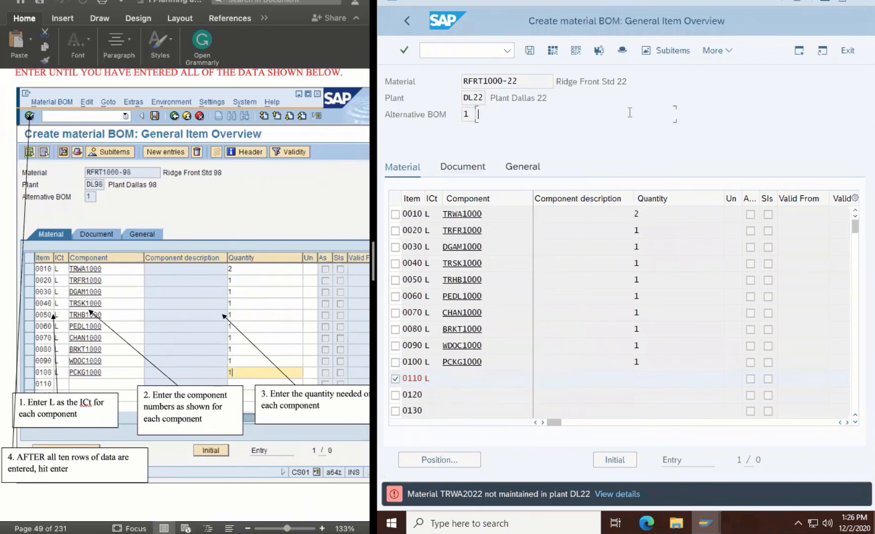
Step: Search the materials for TRTB1000-* and assign TRTB1000-22 as the component of item 0110, confirming the entry
{"action": "left_click", "coordinate": [458, 379]}
{"action": "type", "text": "TRTB1000"}
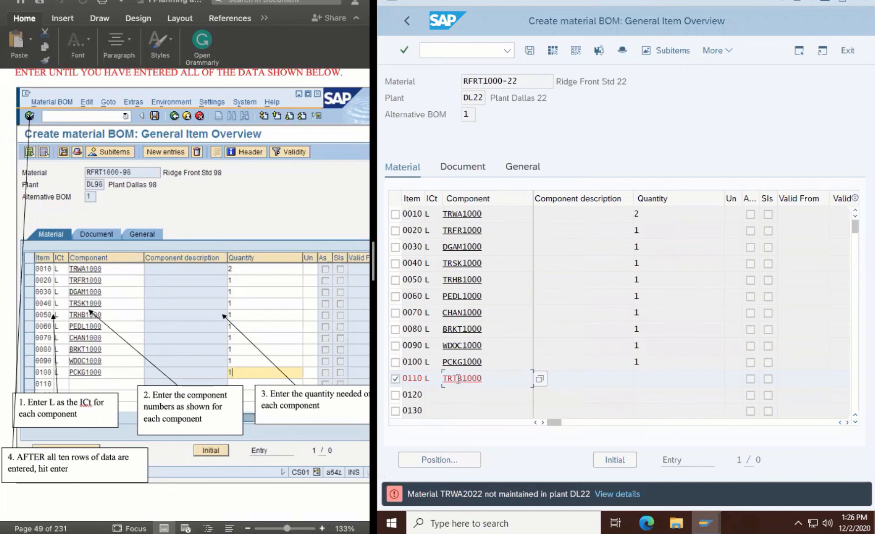
{"action": "type", "text": "-22"}
{"action": "left_click", "coordinate": [539, 379]}
{"action": "left_click", "coordinate": [536, 318]}
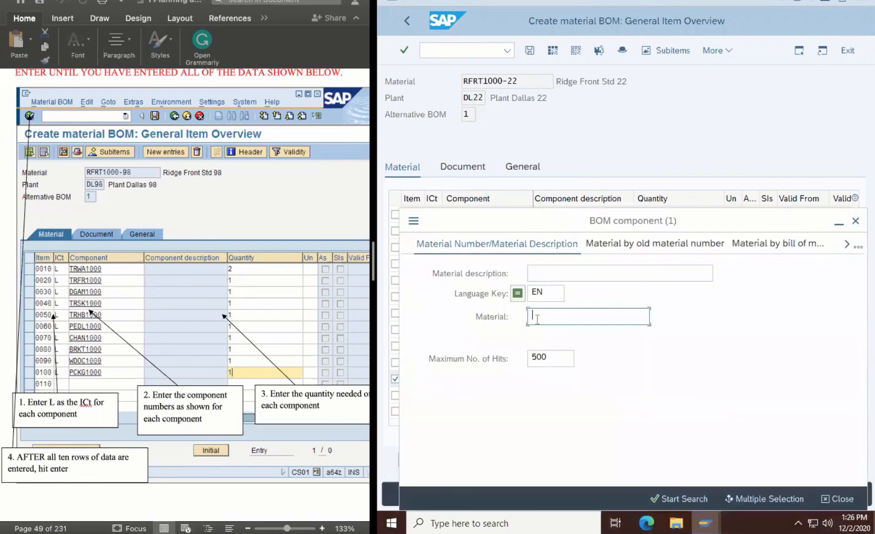
{"action": "type", "text": "TRTB100-"}
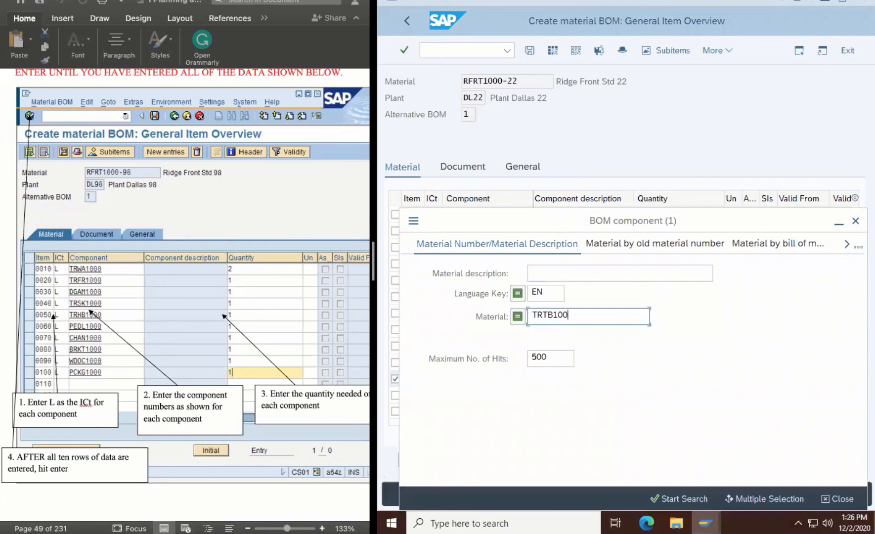
{"action": "type", "text": "0-*"}
{"action": "key", "text": "Return"}
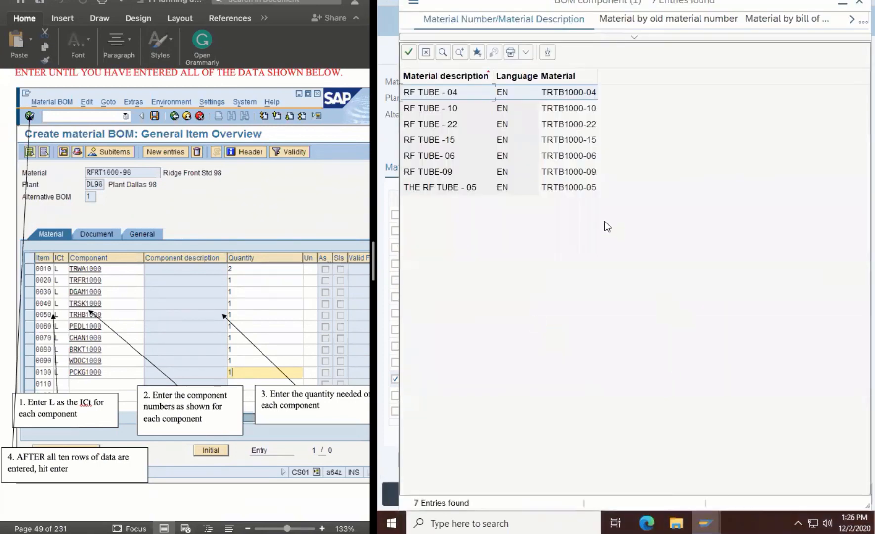
{"action": "double_click", "coordinate": [502, 125]}
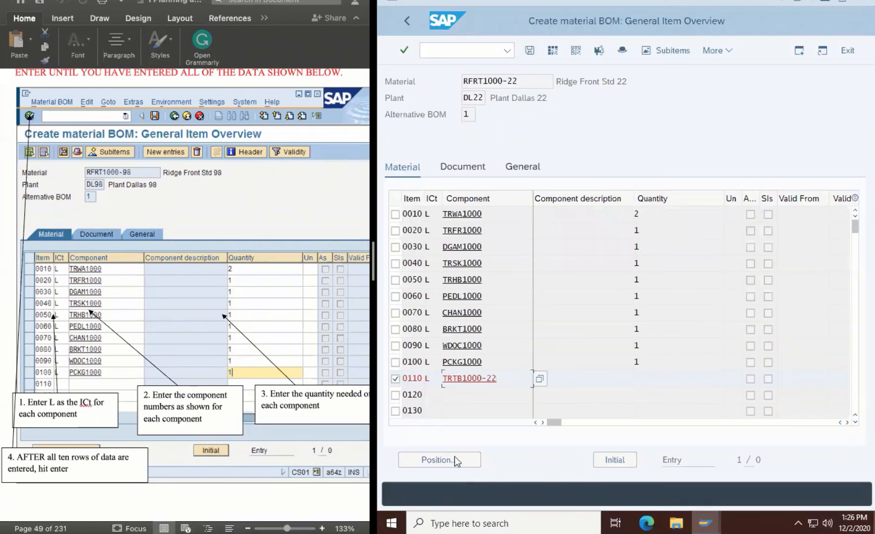
{"action": "left_click", "coordinate": [407, 52]}
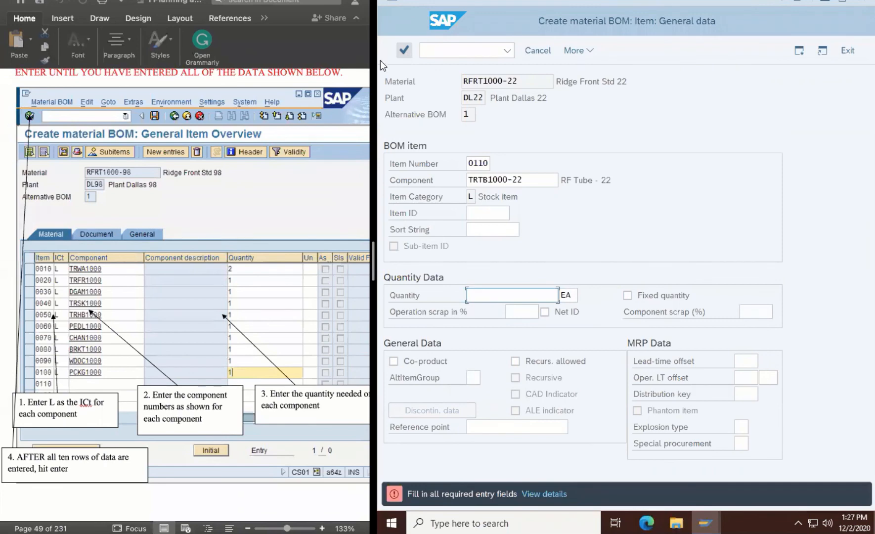
Step: Review the lab document's sections 2.1.5 and 2.1.6 on saving this BOM and creating the one for RFRT2000-##
{"action": "scroll", "coordinate": [225, 221], "scroll_direction": "down", "scroll_amount": 3}
{"action": "scroll", "coordinate": [226, 225], "scroll_direction": "down", "scroll_amount": 1}
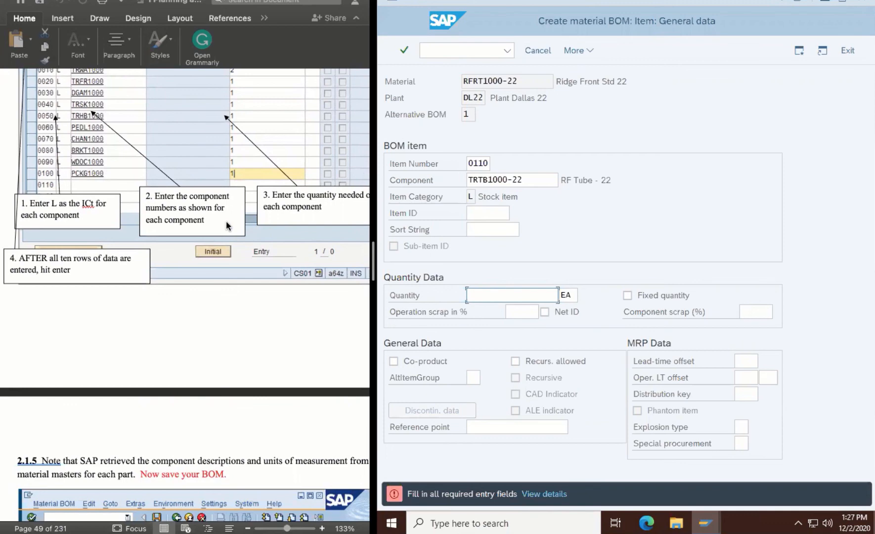
{"action": "scroll", "coordinate": [178, 305], "scroll_direction": "down", "scroll_amount": 10}
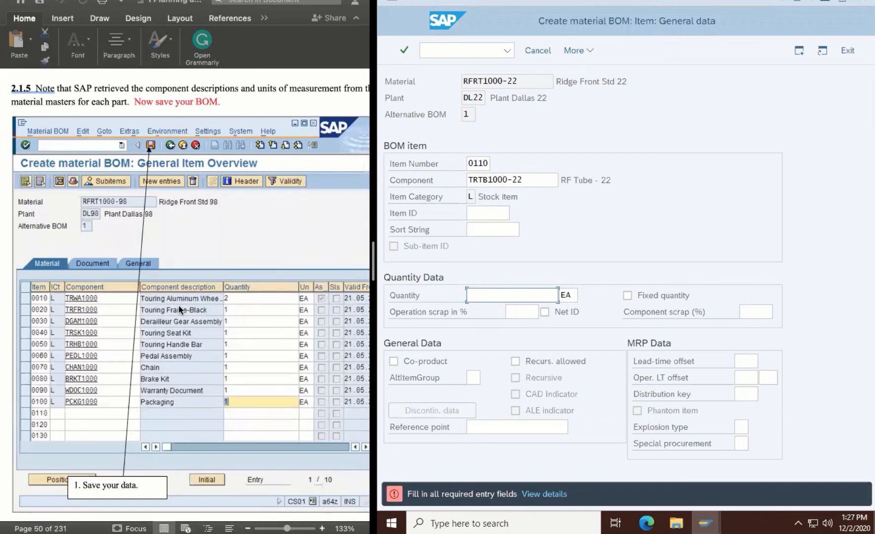
{"action": "scroll", "coordinate": [179, 306], "scroll_direction": "down", "scroll_amount": 1}
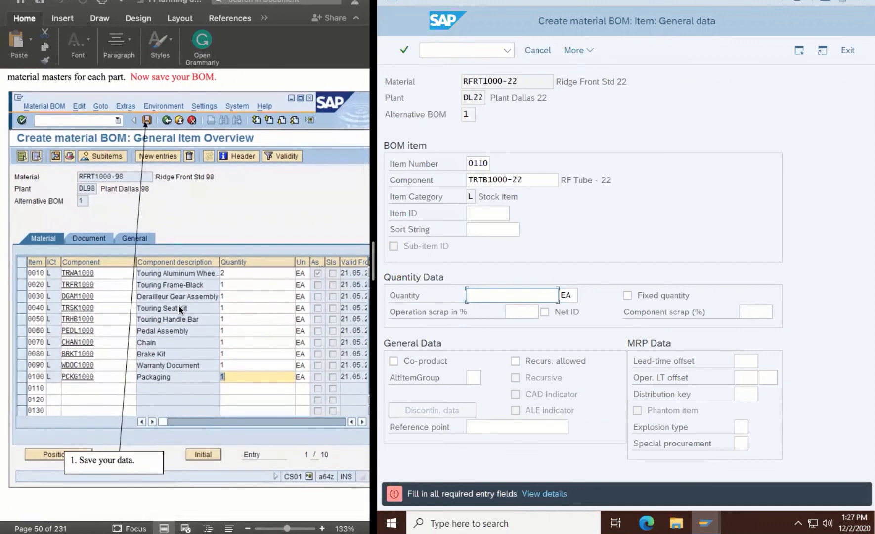
{"action": "scroll", "coordinate": [179, 305], "scroll_direction": "down", "scroll_amount": 3}
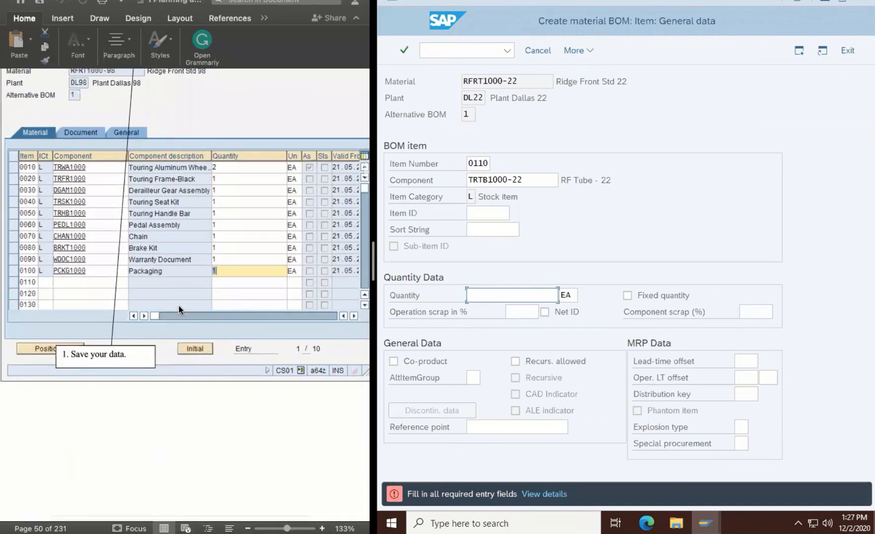
{"action": "scroll", "coordinate": [178, 305], "scroll_direction": "down", "scroll_amount": 10}
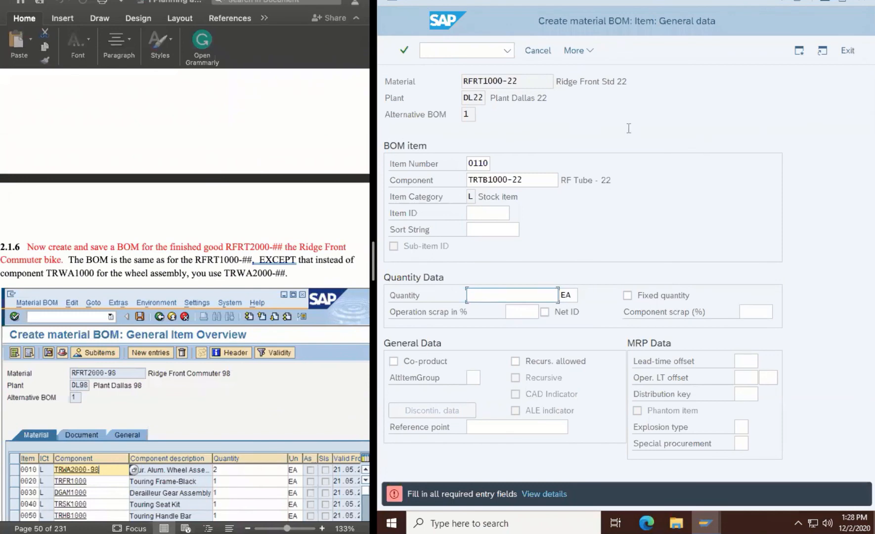
{"action": "scroll", "coordinate": [221, 374], "scroll_direction": "up", "scroll_amount": 5}
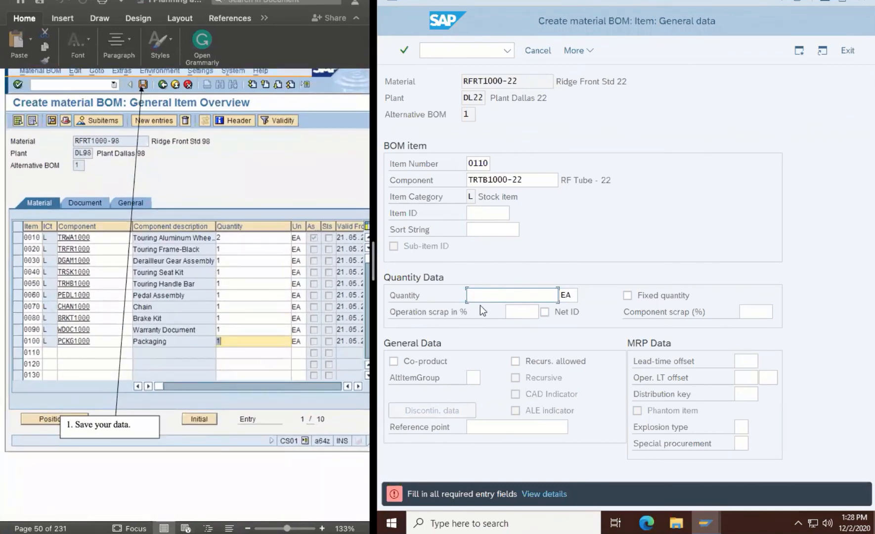
Step: Set the quantity of component TRTB1000-22 to 1 and confirm the item's general data
{"action": "type", "text": "1"}
{"action": "left_click", "coordinate": [404, 50]}
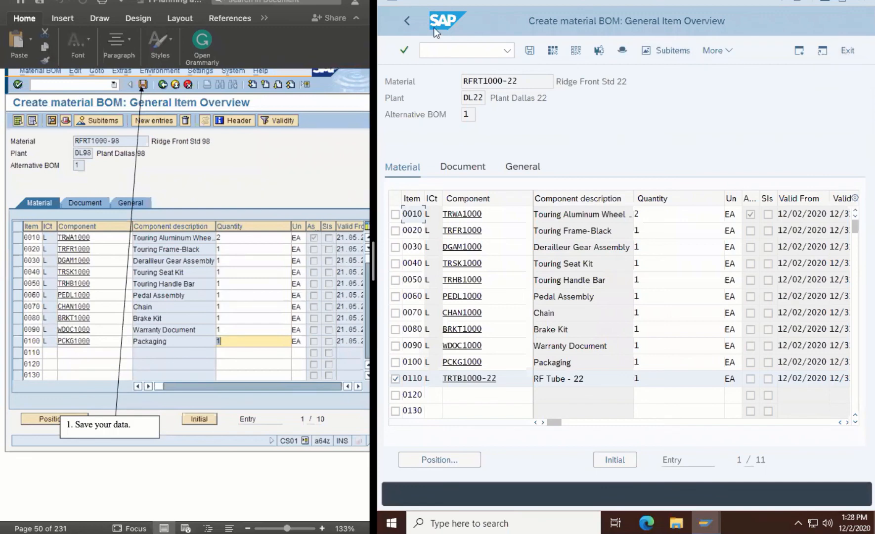
Step: Leave the item overview while saving the RFRT1000-22 BOM, and return to the SAP Easy Access screen
{"action": "left_click", "coordinate": [410, 20]}
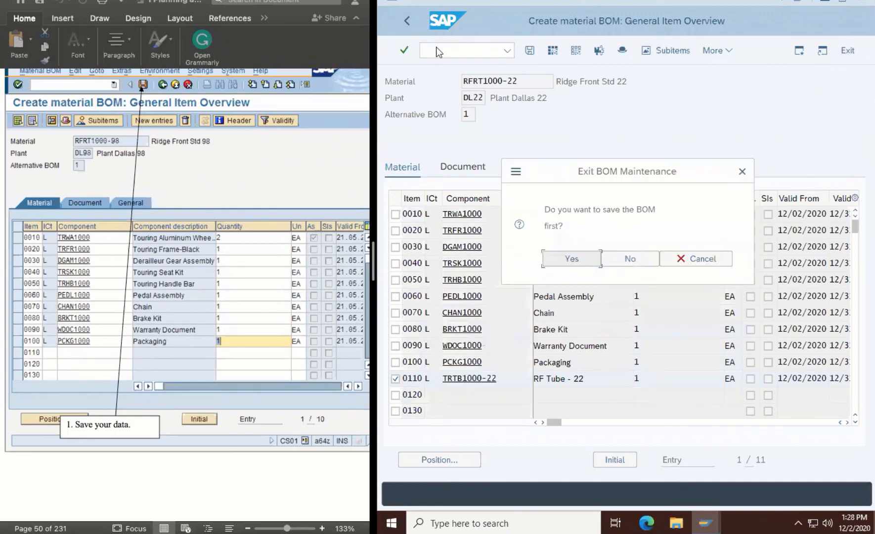
{"action": "left_click", "coordinate": [572, 259]}
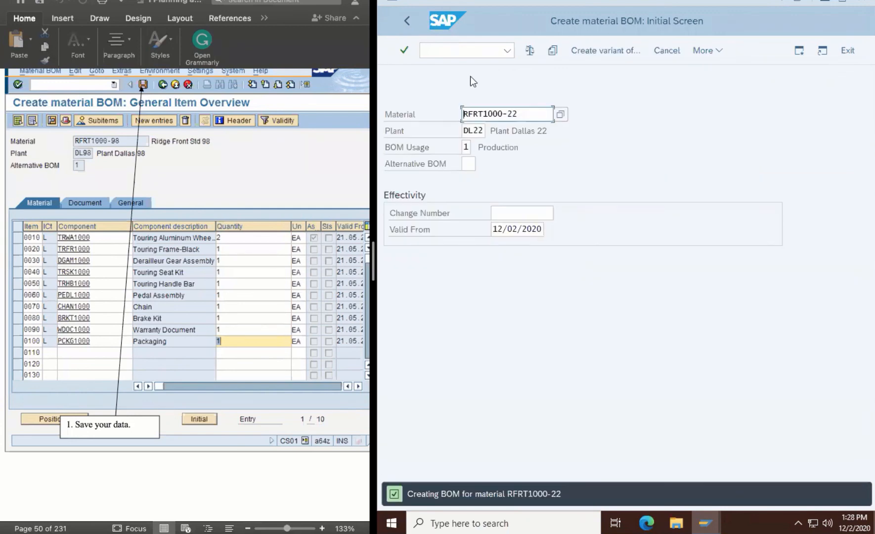
{"action": "left_click", "coordinate": [406, 20]}
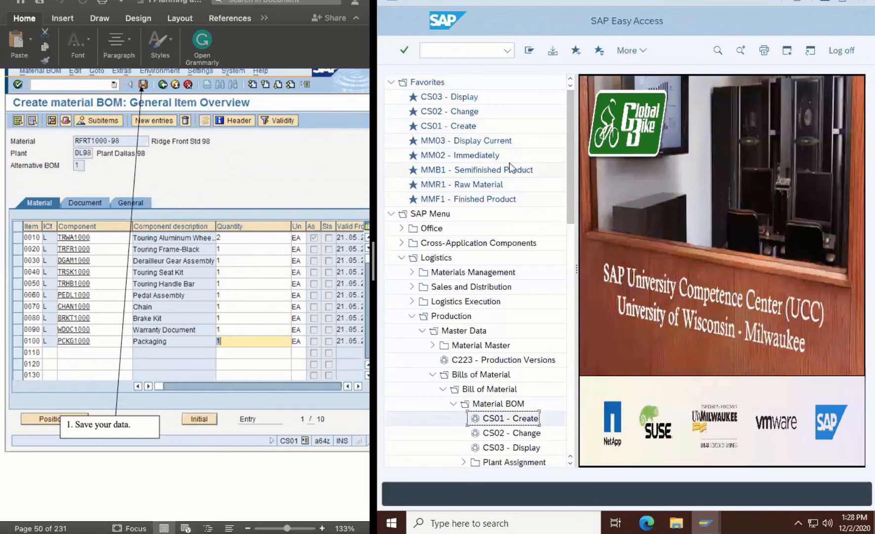
Step: Open the RFRT1000-22 BOM of plant DL22 for changing and display its general item overview
{"action": "left_click", "coordinate": [467, 113]}
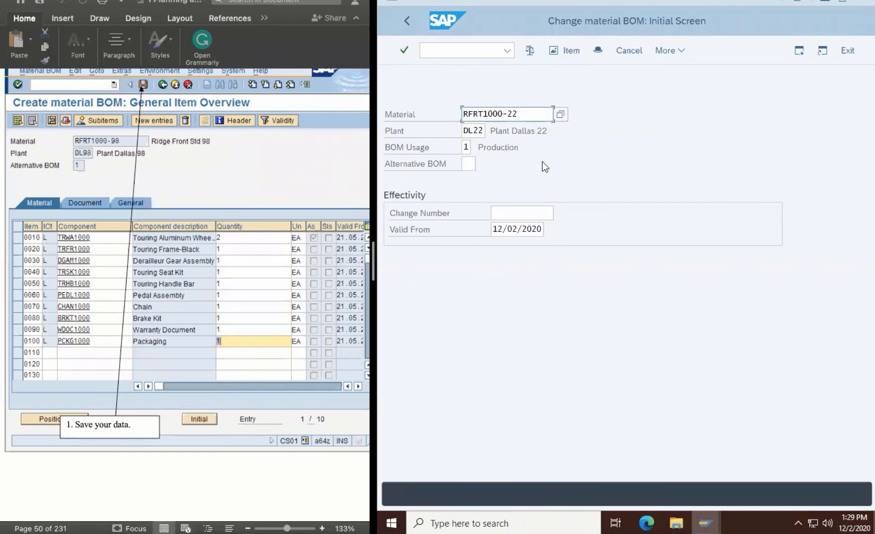
{"action": "left_click", "coordinate": [398, 56]}
{"action": "left_click", "coordinate": [400, 53]}
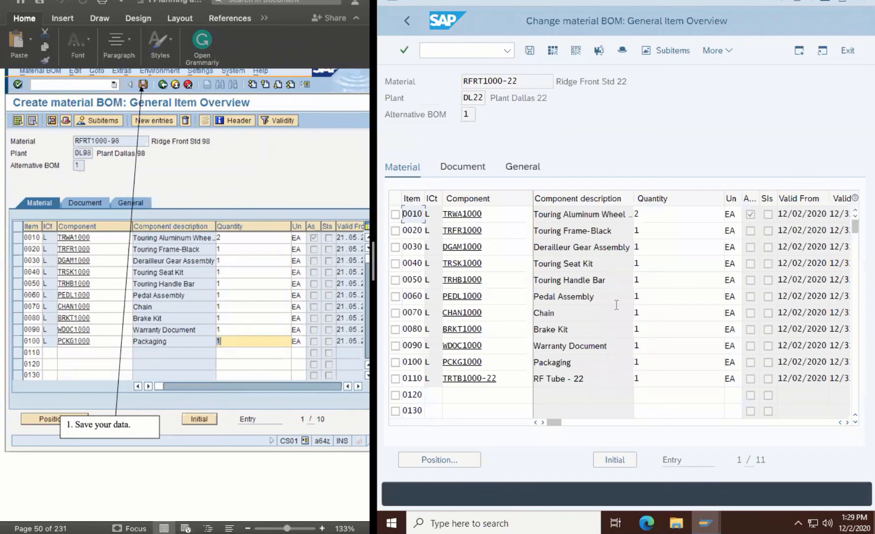
Step: Delete item 0110, component TRTB1000-22, from the BOM, confirm the deletion and save the changed BOM
{"action": "left_click", "coordinate": [395, 379]}
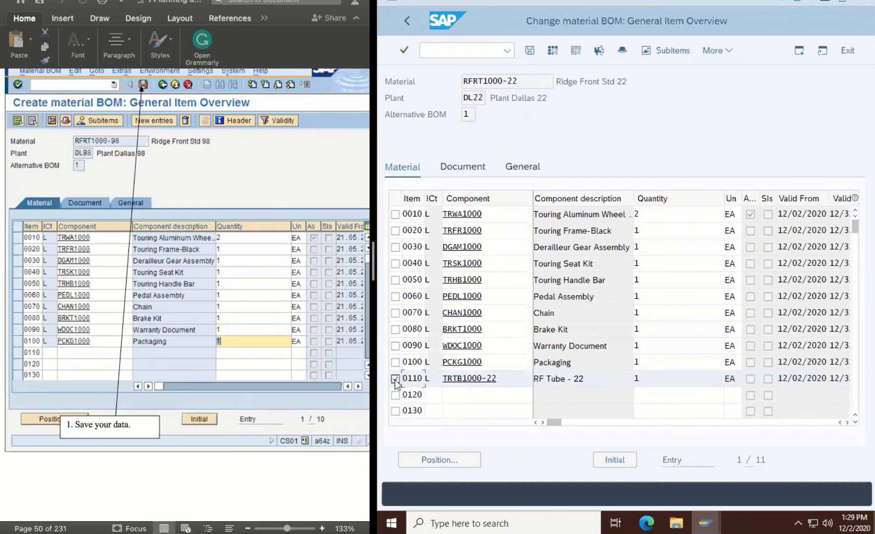
{"action": "right_click", "coordinate": [395, 382]}
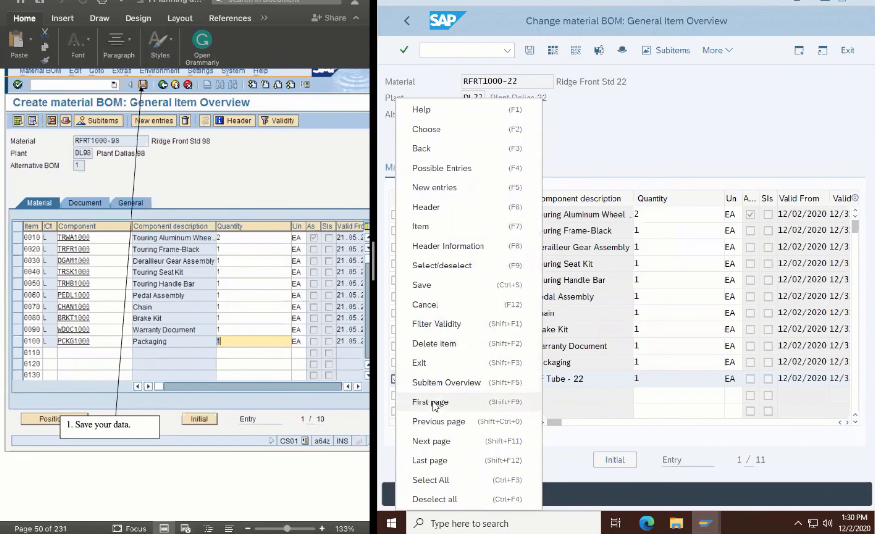
{"action": "left_click", "coordinate": [447, 347]}
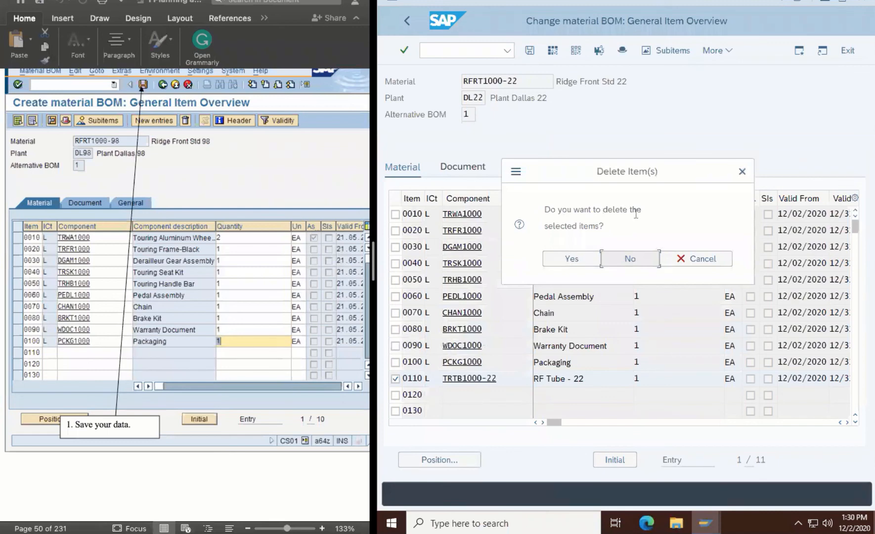
{"action": "left_click", "coordinate": [569, 257]}
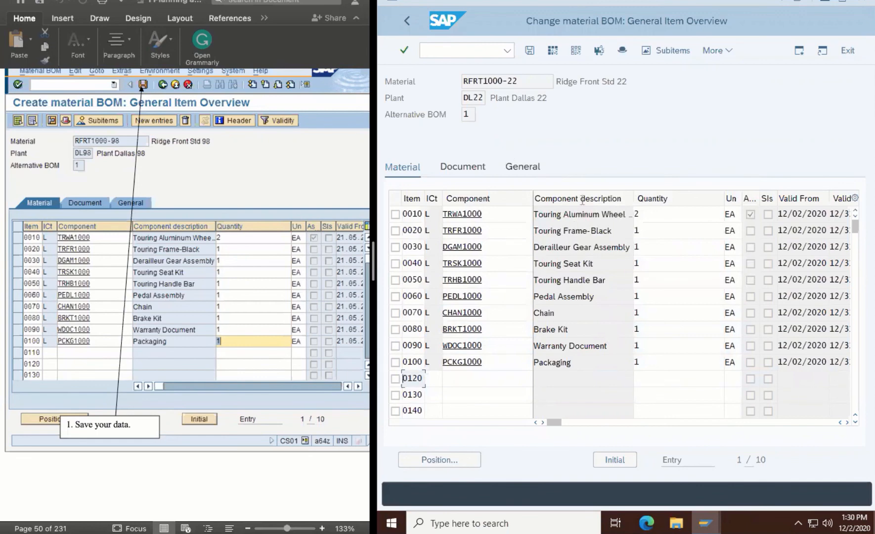
{"action": "left_click", "coordinate": [530, 51]}
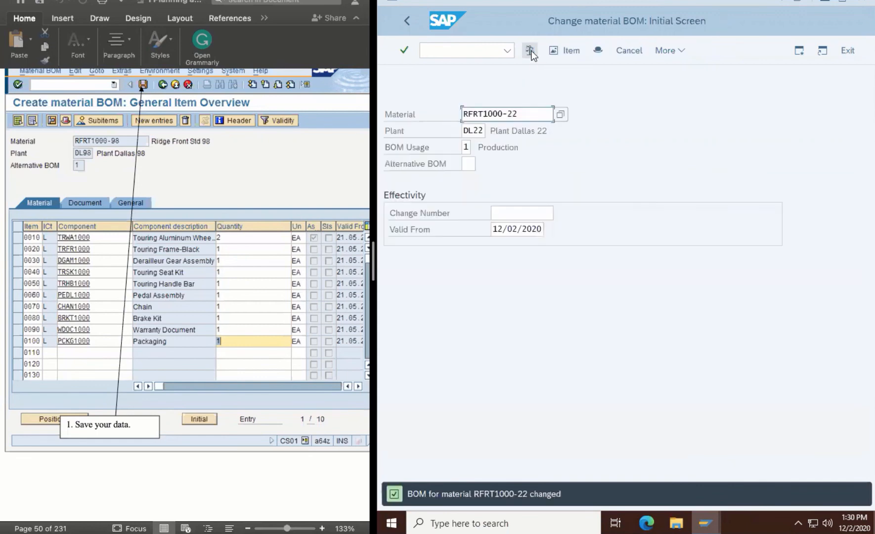
Step: Reopen the item overview of the saved RFRT1000-22 BOM to check its components
{"action": "left_click", "coordinate": [404, 50]}
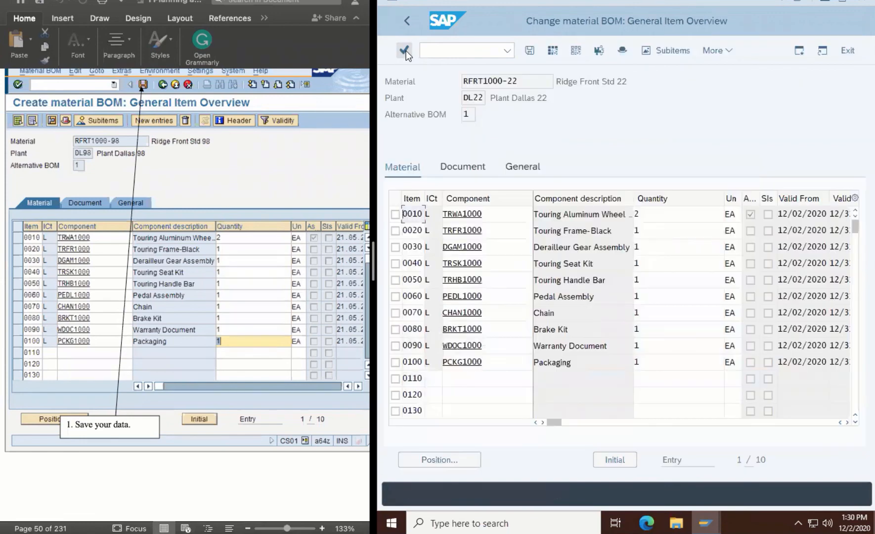
{"action": "left_click", "coordinate": [407, 22]}
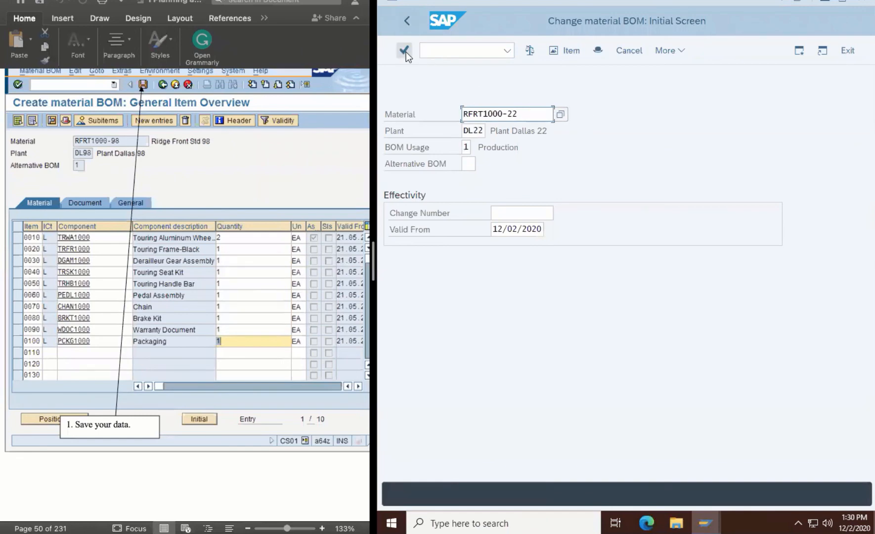
{"action": "left_click", "coordinate": [403, 52]}
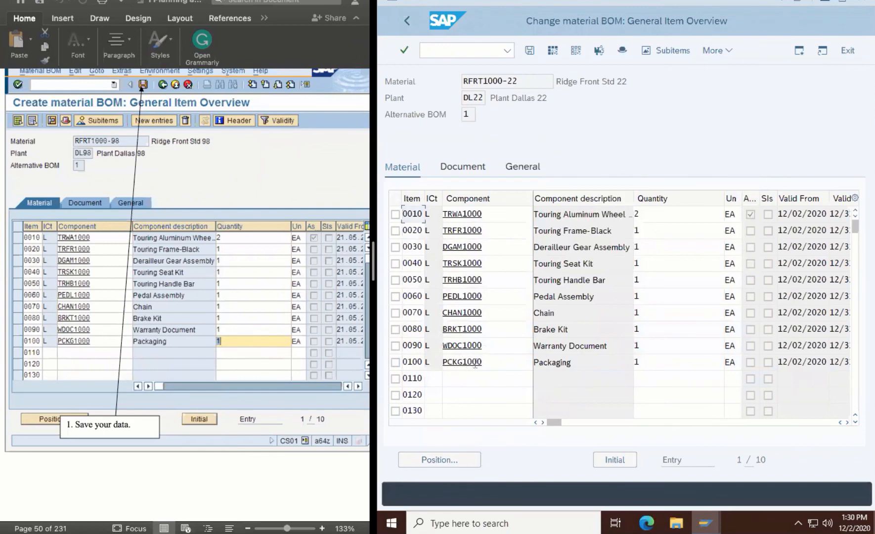
Step: Select packaging item 0100 and view its delete command without using it, leaving the BOM with saving and returning to SAP Easy Access
{"action": "left_click", "coordinate": [394, 362]}
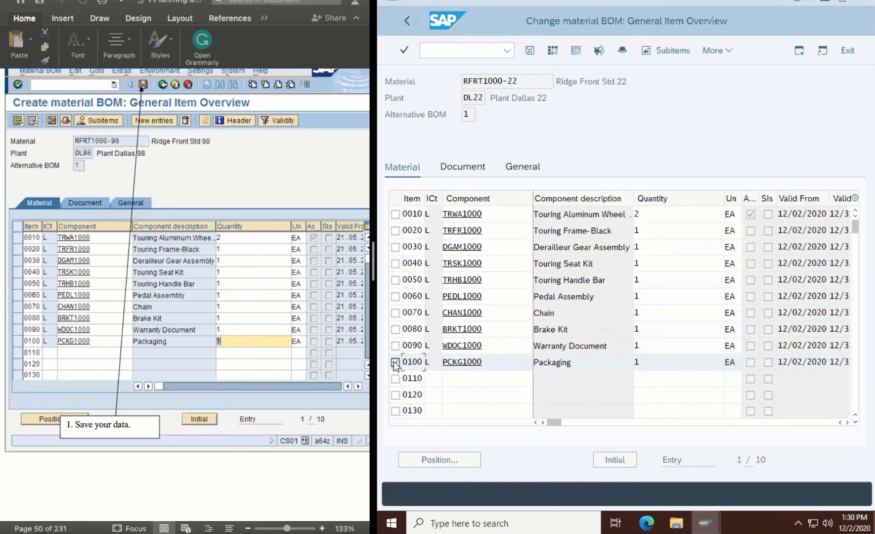
{"action": "right_click", "coordinate": [393, 361]}
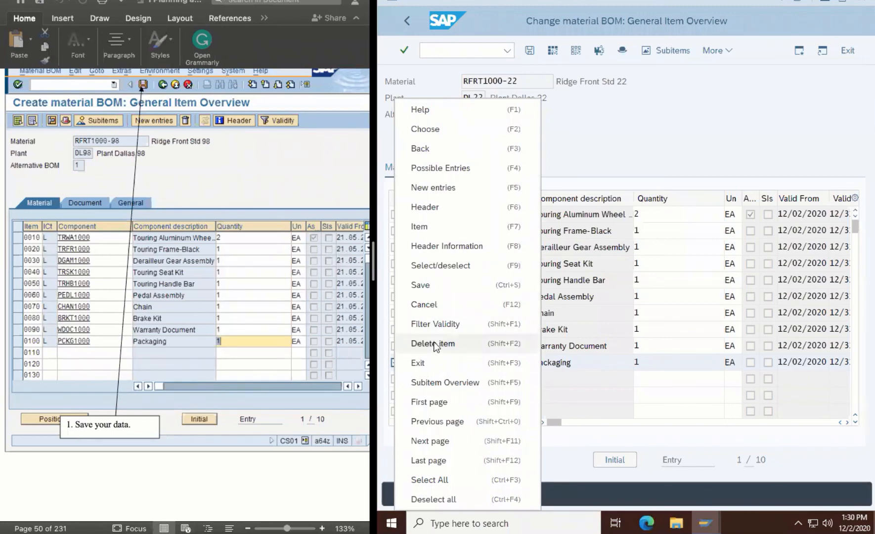
{"action": "left_click", "coordinate": [658, 110]}
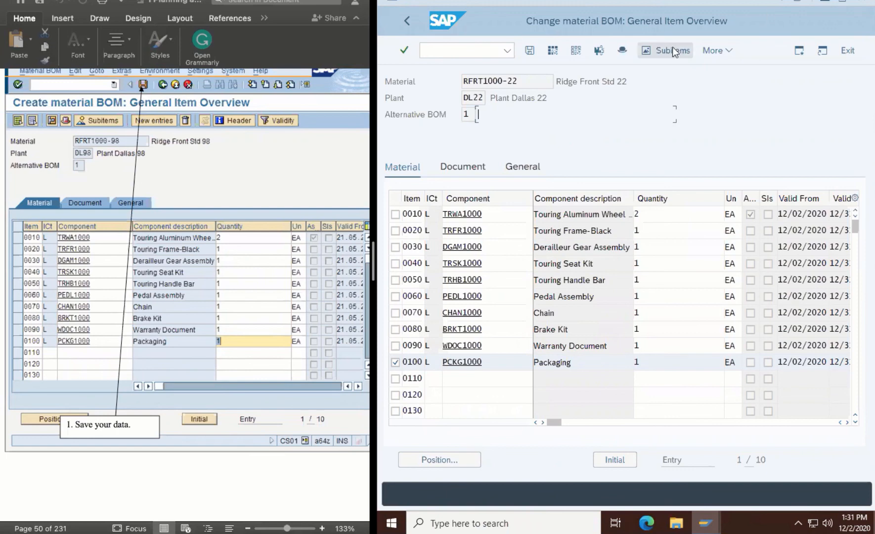
{"action": "left_click", "coordinate": [409, 13]}
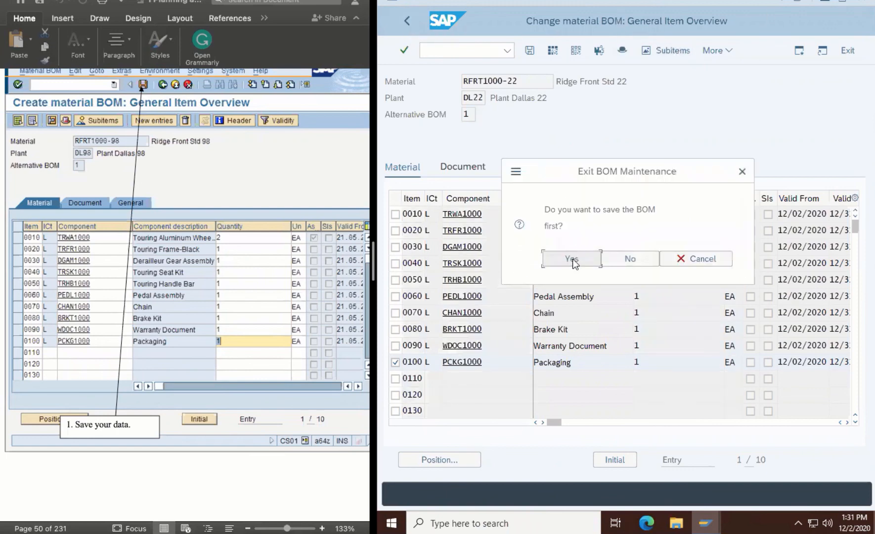
{"action": "left_click", "coordinate": [572, 258]}
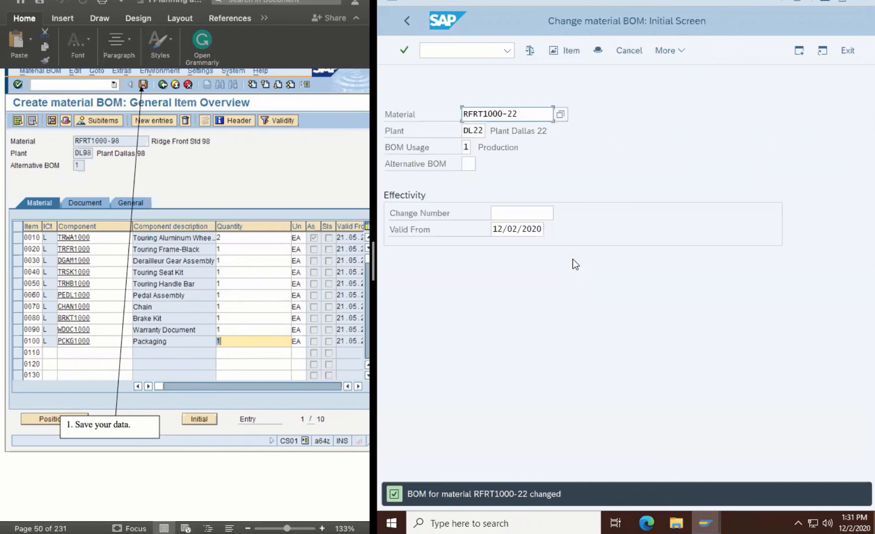
{"action": "left_click", "coordinate": [405, 21]}
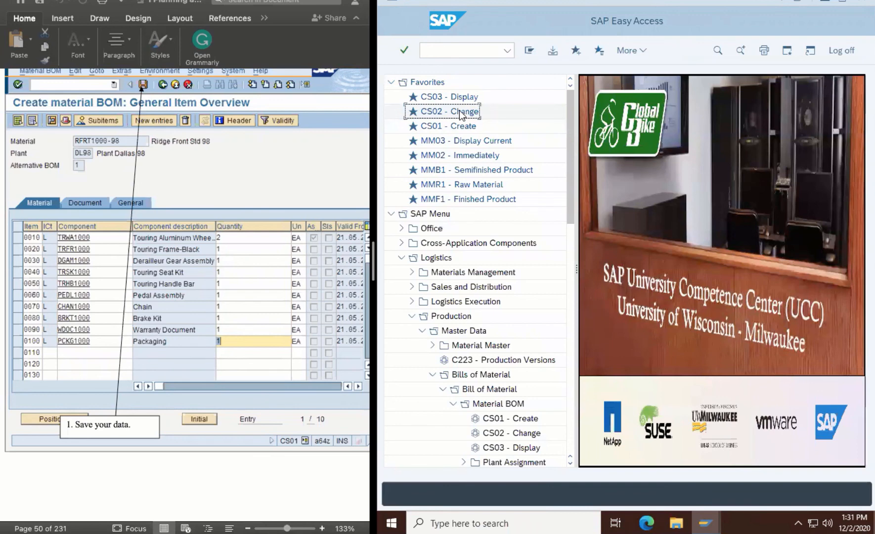
Step: Start transaction CS02 by its code and open the RFRT1000-22 BOM's item overview again
{"action": "left_click", "coordinate": [465, 51]}
{"action": "type", "text": "CS02"}
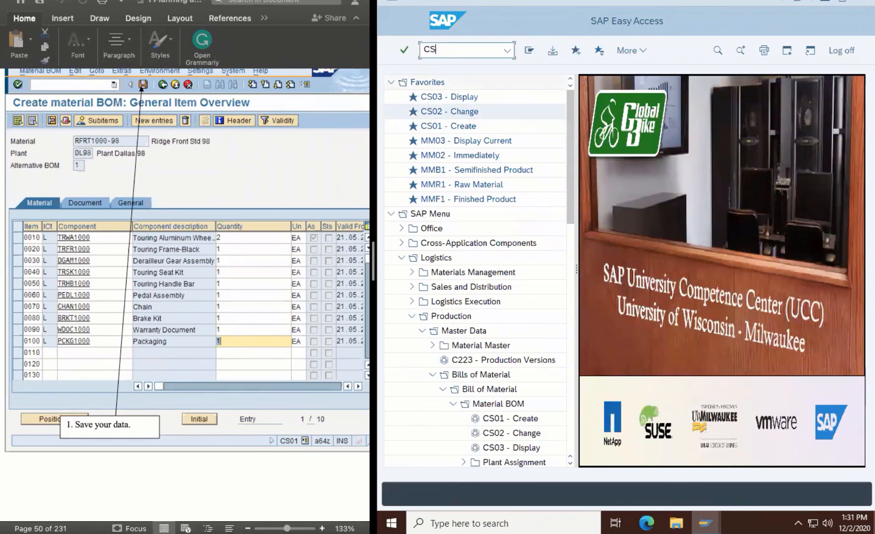
{"action": "left_click", "coordinate": [404, 52]}
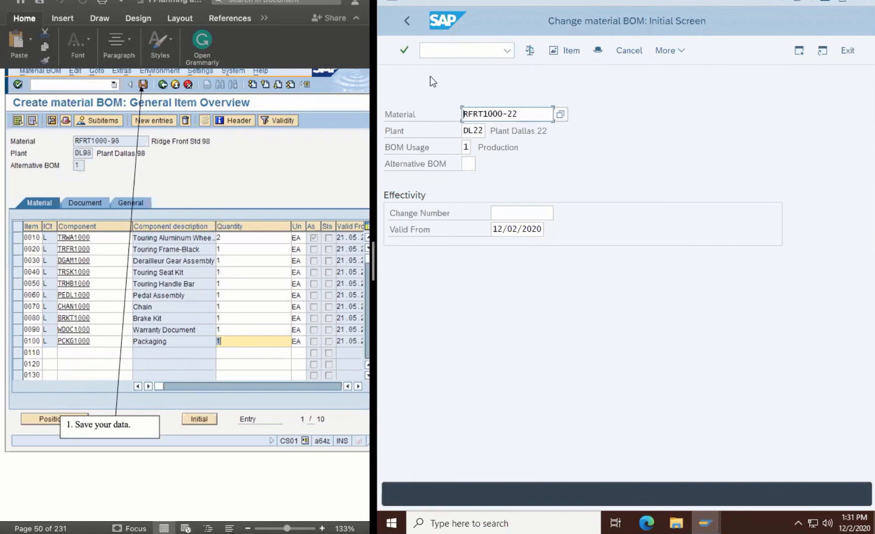
{"action": "left_click", "coordinate": [405, 51]}
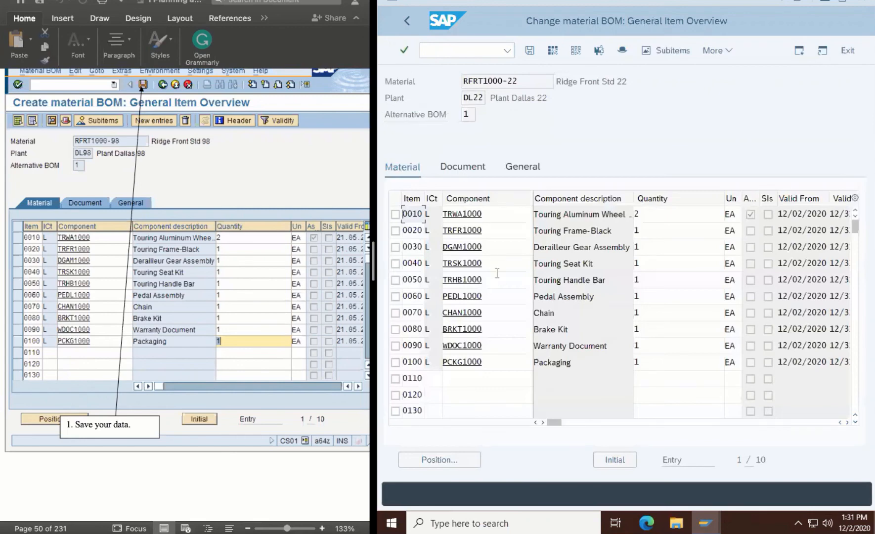
Step: Select item PCKG1000 and view its item commands again without deleting it, saving the BOM on exit and returning to SAP Easy Access
{"action": "left_click", "coordinate": [396, 362]}
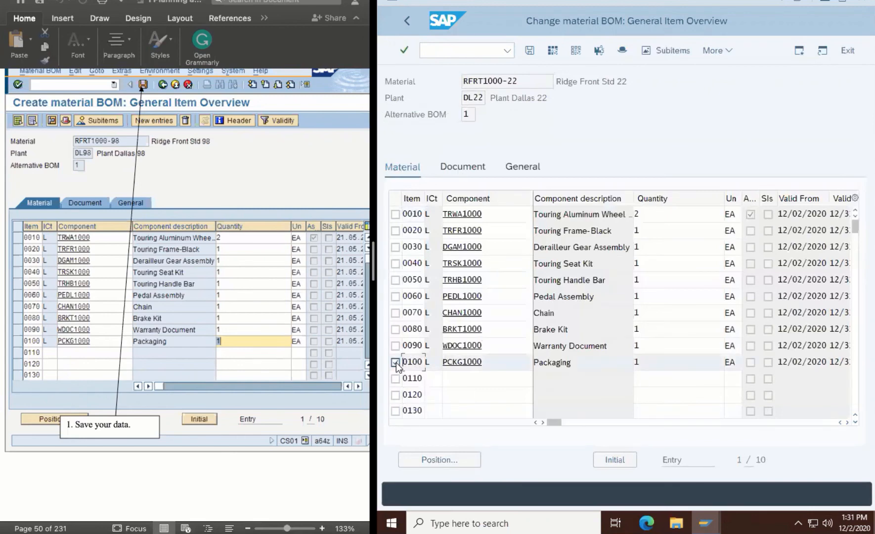
{"action": "right_click", "coordinate": [396, 363]}
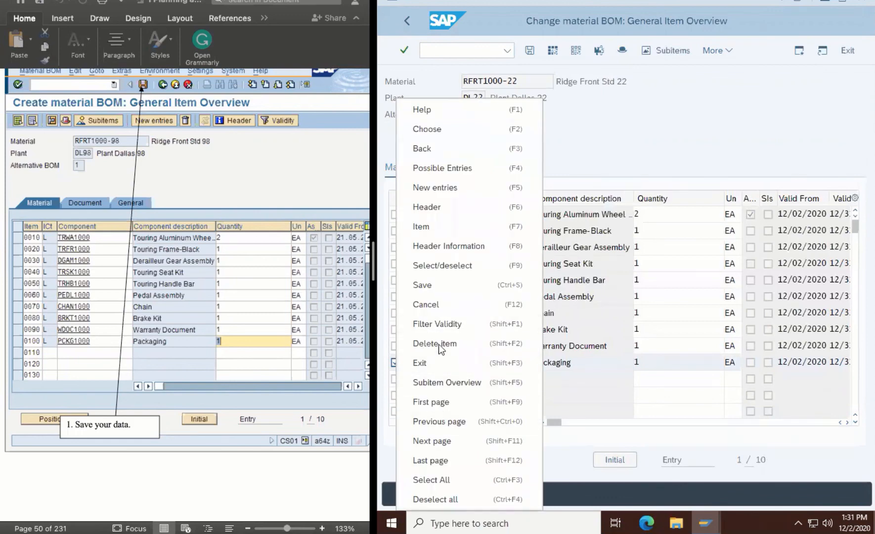
{"action": "left_click", "coordinate": [693, 111]}
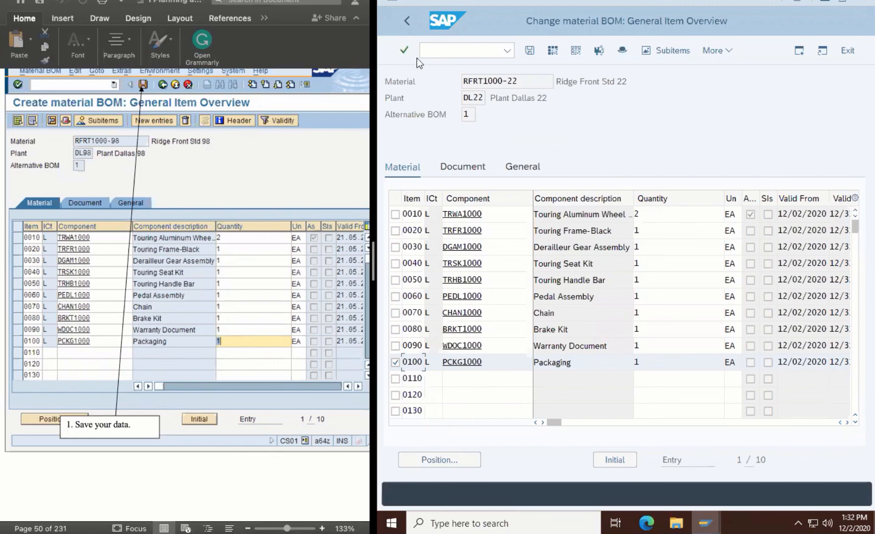
{"action": "left_click", "coordinate": [404, 19]}
{"action": "left_click", "coordinate": [568, 261]}
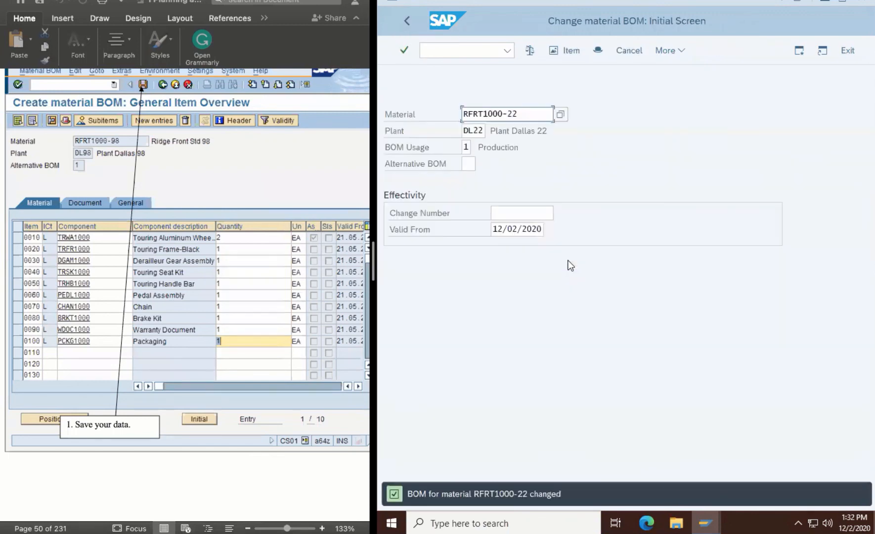
{"action": "left_click", "coordinate": [408, 24]}
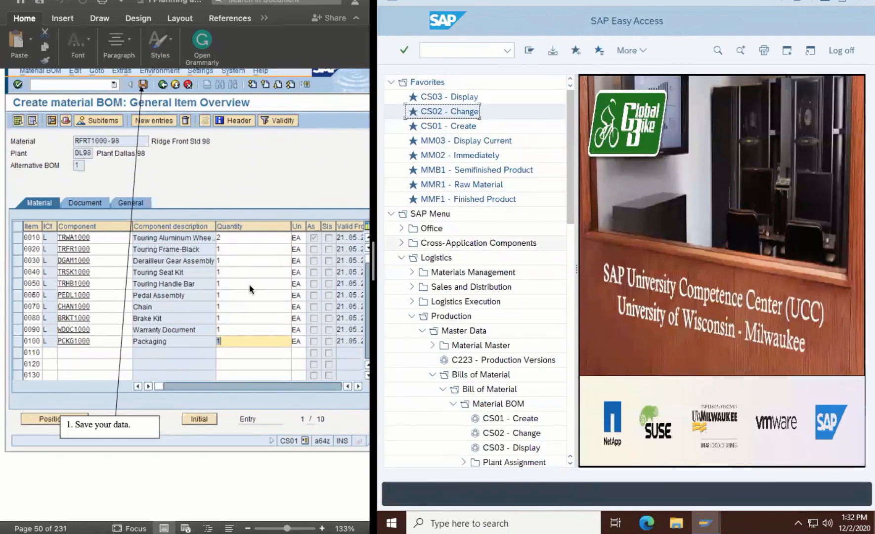
Step: Review sections 2.1.4 to 2.1.6 of the lab document for how the RFRT2000-## BOM differs from the RFRT1000-## one
{"action": "scroll", "coordinate": [249, 285], "scroll_direction": "up", "scroll_amount": 8}
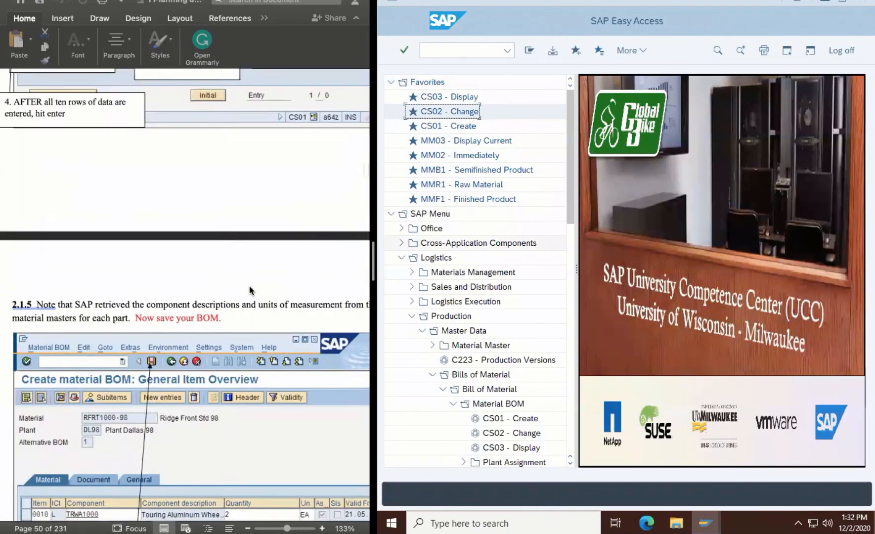
{"action": "scroll", "coordinate": [248, 286], "scroll_direction": "up", "scroll_amount": 10}
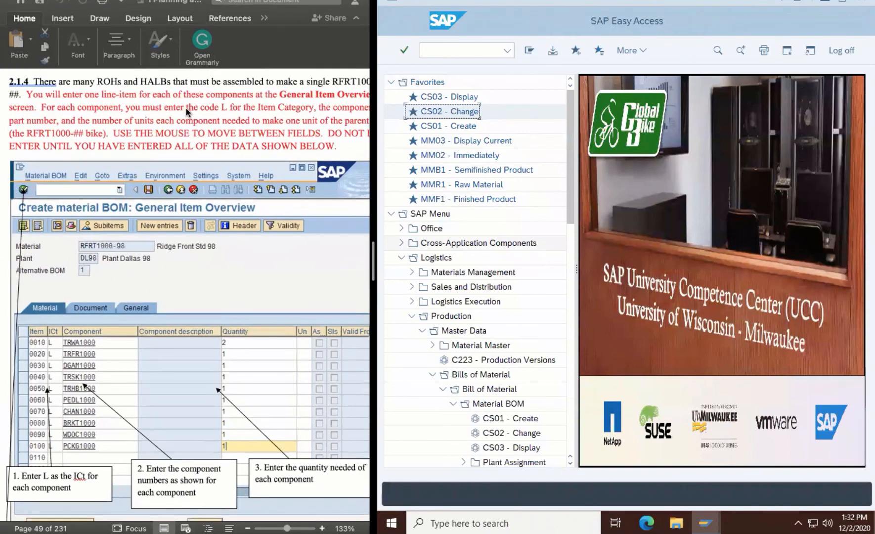
{"action": "scroll", "coordinate": [187, 118], "scroll_direction": "right", "scroll_amount": 2}
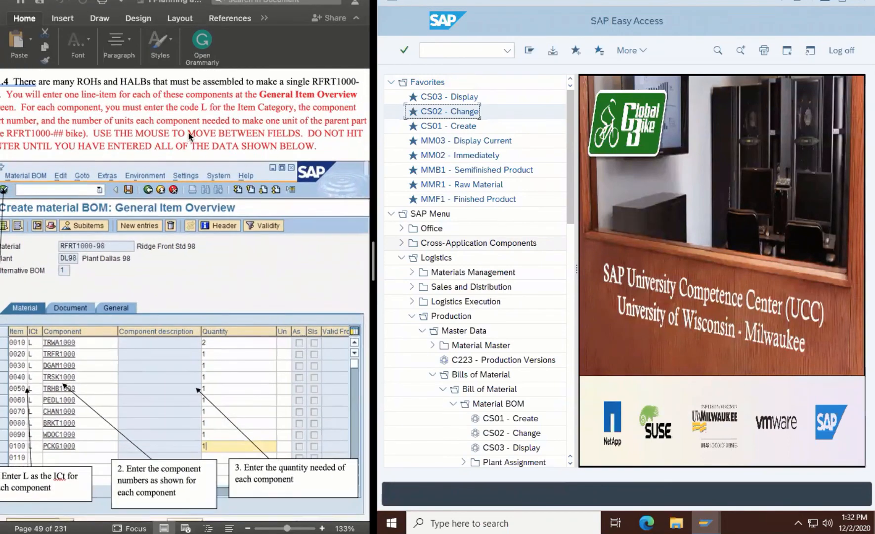
{"action": "scroll", "coordinate": [189, 132], "scroll_direction": "down", "scroll_amount": 15}
{"action": "scroll", "coordinate": [189, 133], "scroll_direction": "left", "scroll_amount": 2}
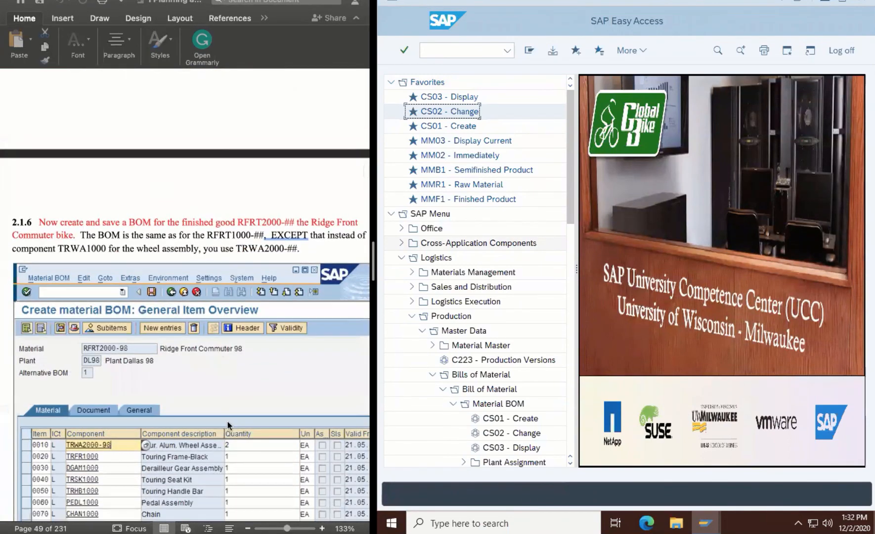
{"action": "scroll", "coordinate": [228, 421], "scroll_direction": "down", "scroll_amount": 5}
{"action": "scroll", "coordinate": [227, 421], "scroll_direction": "right", "scroll_amount": 1}
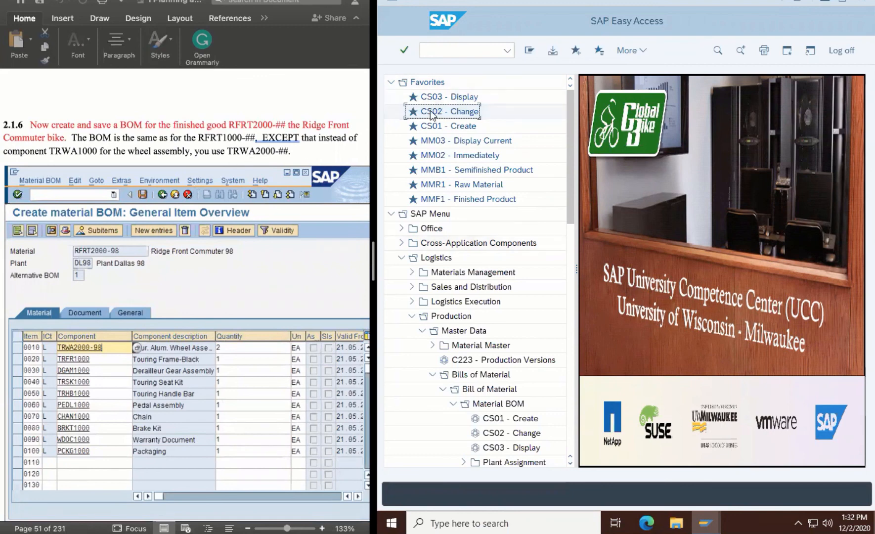
Step: Start transaction CS01 and open the item overview for a new production BOM of material RFRT2000-22 in plant DL22
{"action": "left_click", "coordinate": [431, 129]}
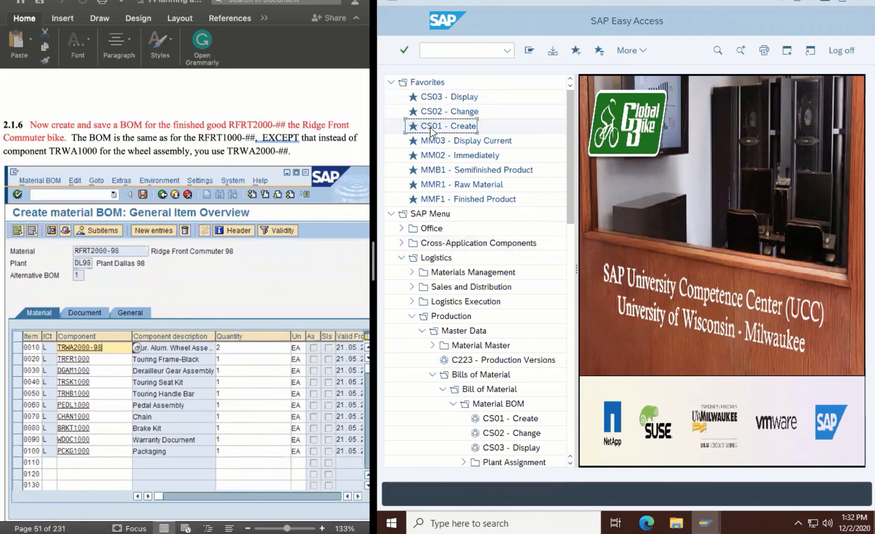
{"action": "left_click", "coordinate": [456, 48]}
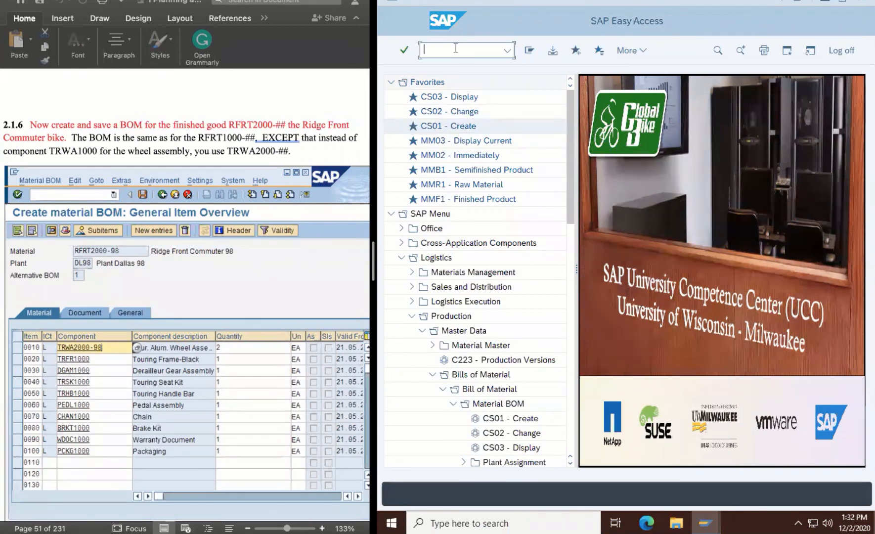
{"action": "type", "text": "CS01"}
{"action": "left_click", "coordinate": [403, 50]}
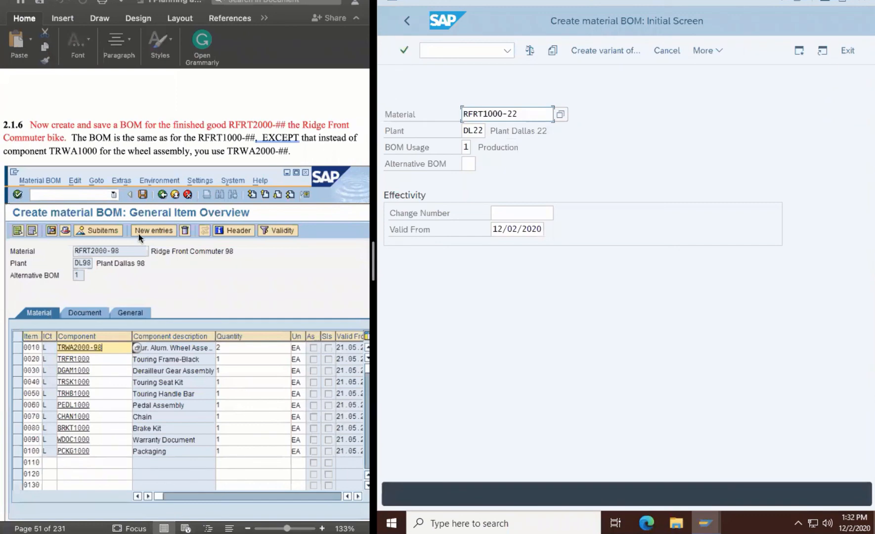
{"action": "left_click", "coordinate": [483, 113]}
{"action": "key", "text": "Delete"}
{"action": "type", "text": "2"}
{"action": "left_click", "coordinate": [404, 50]}
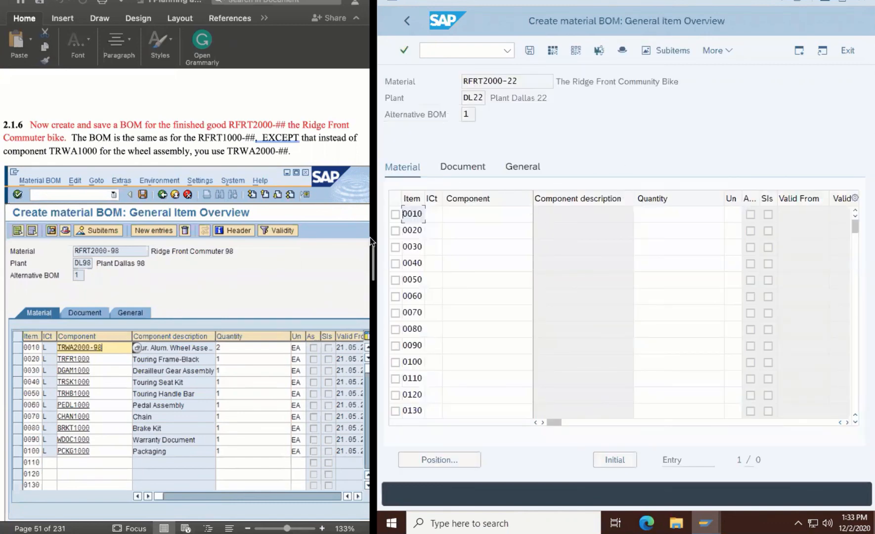
Step: Enter TRWA2000-22 as the component of item 0010 in the RFRT2000-22 BOM, following the lab document's item table
{"action": "scroll", "coordinate": [260, 289], "scroll_direction": "down", "scroll_amount": 2}
{"action": "scroll", "coordinate": [261, 288], "scroll_direction": "down", "scroll_amount": 1}
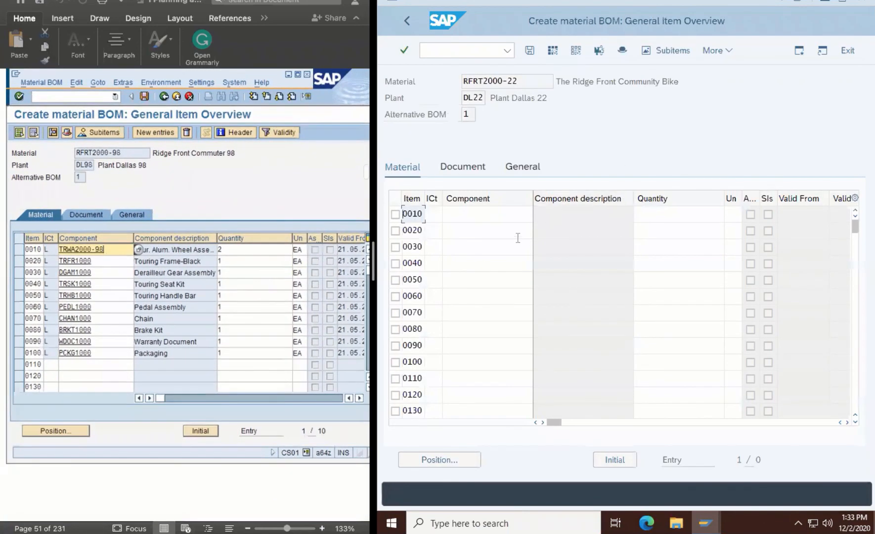
{"action": "left_click", "coordinate": [477, 214]}
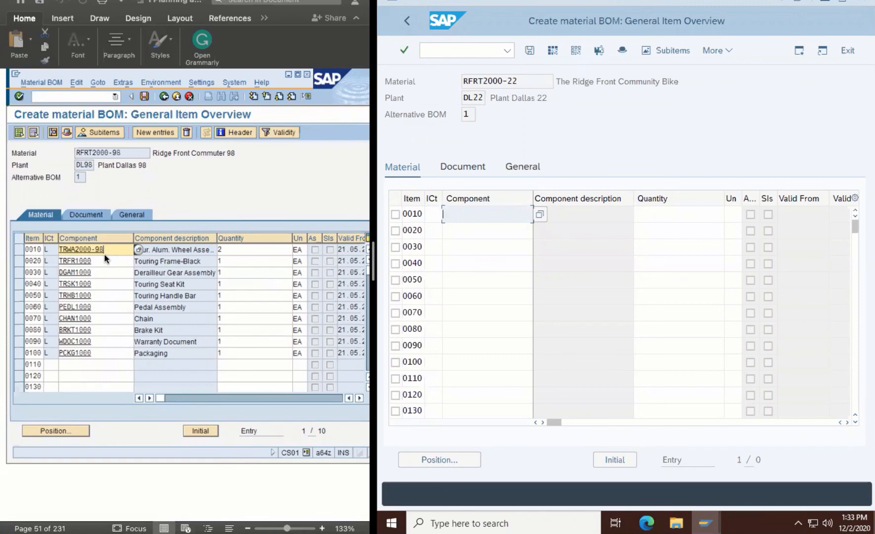
{"action": "type", "text": "TRW"}
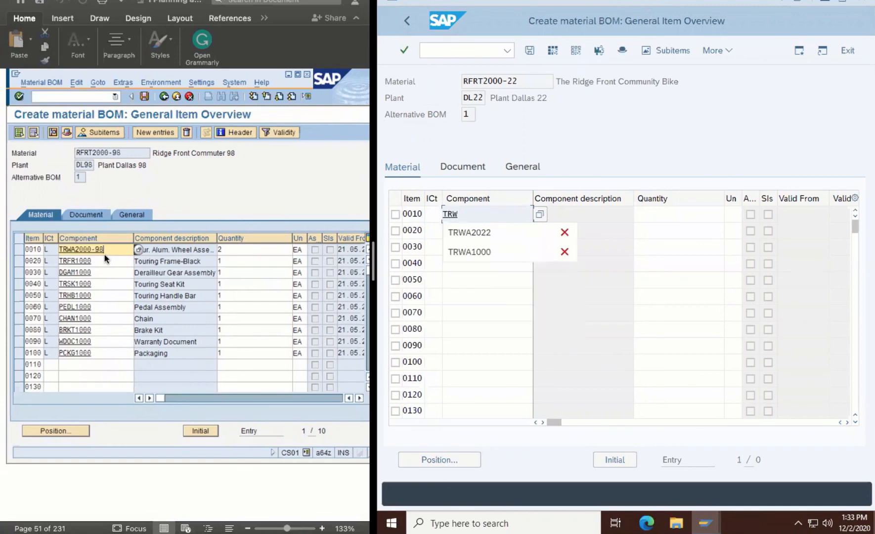
{"action": "type", "text": "A200"}
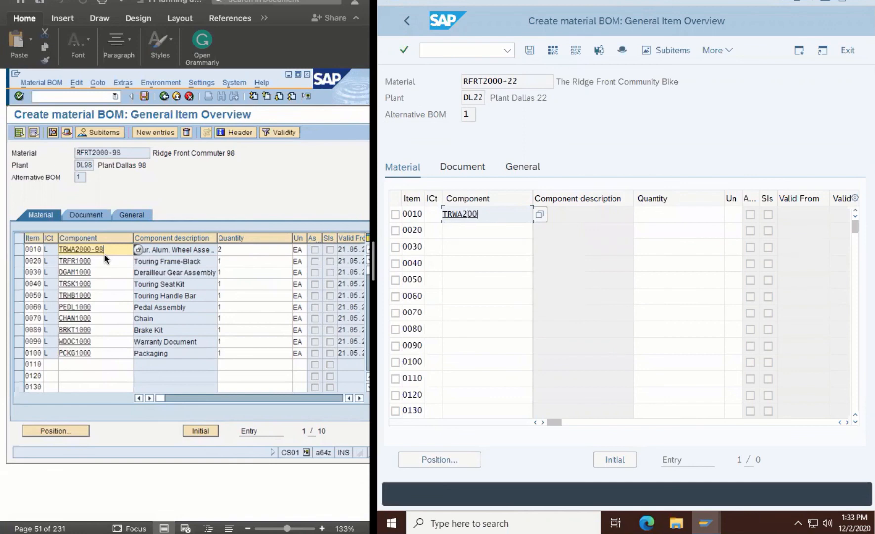
{"action": "type", "text": "0-22"}
Step: Look up material TRWA2000-22 in the component search, adopt it for item 0010 and set the item's quantity to 2
{"action": "left_click", "coordinate": [538, 216]}
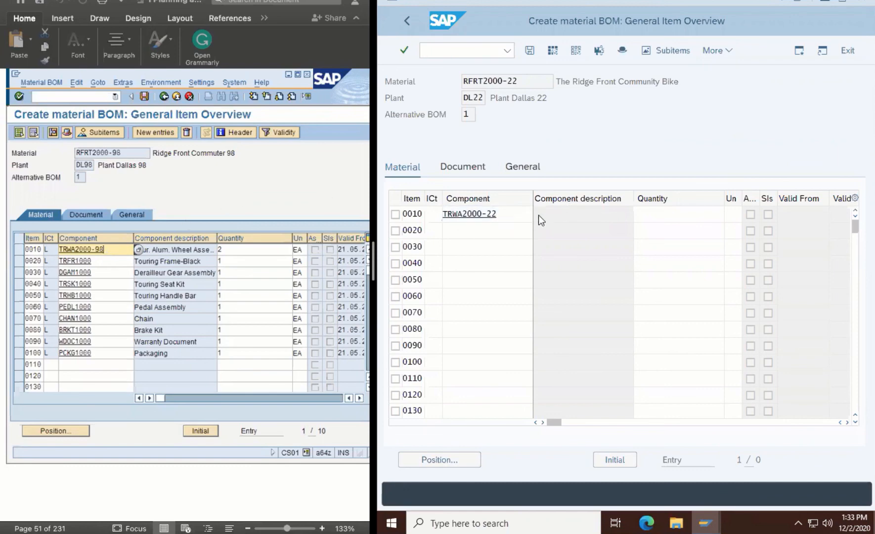
{"action": "left_click", "coordinate": [594, 311]}
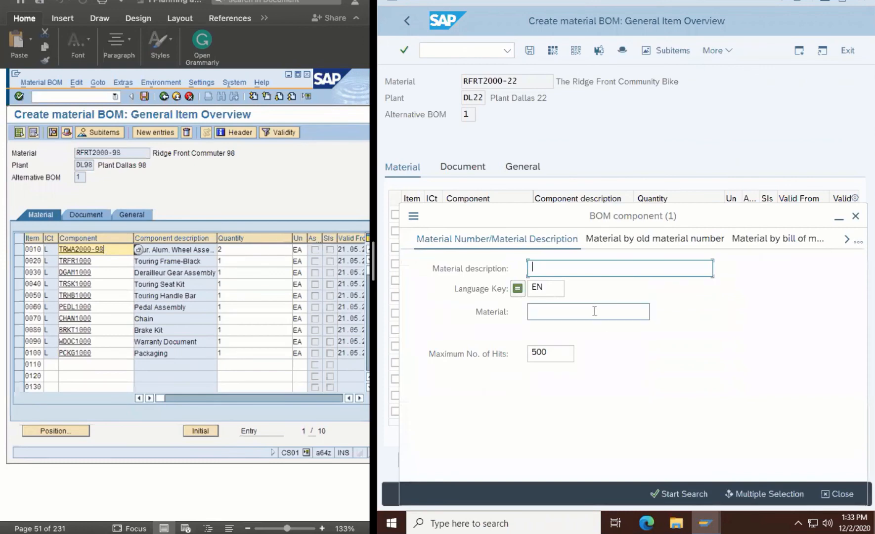
{"action": "type", "text": "T"}
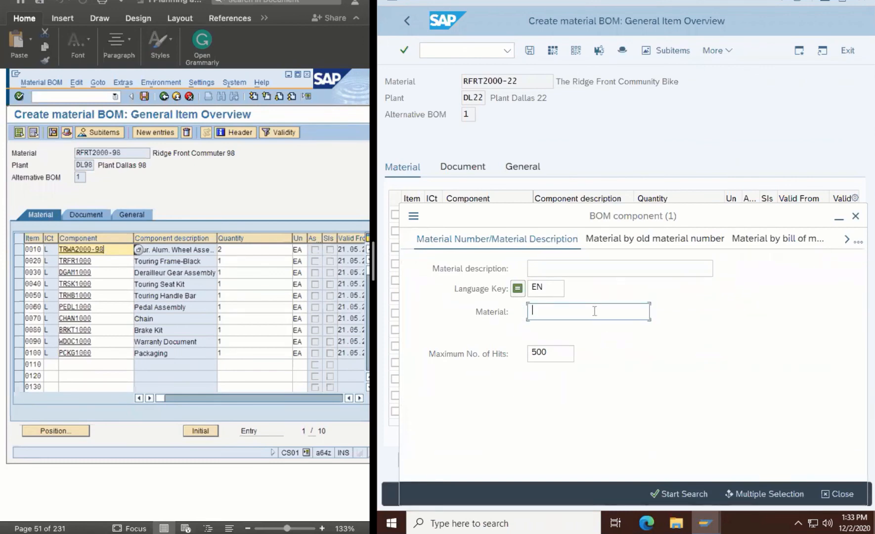
{"action": "type", "text": "RWA2000"}
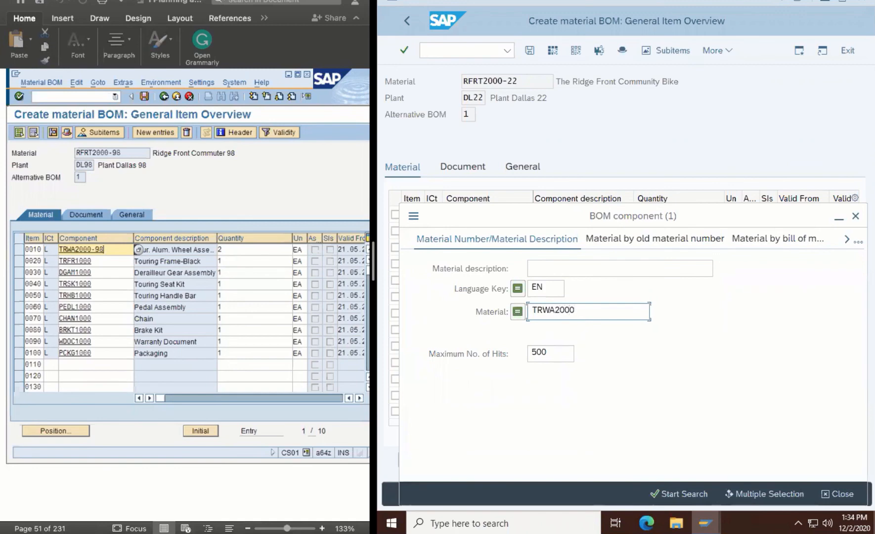
{"action": "type", "text": "-22"}
{"action": "key", "text": "Return"}
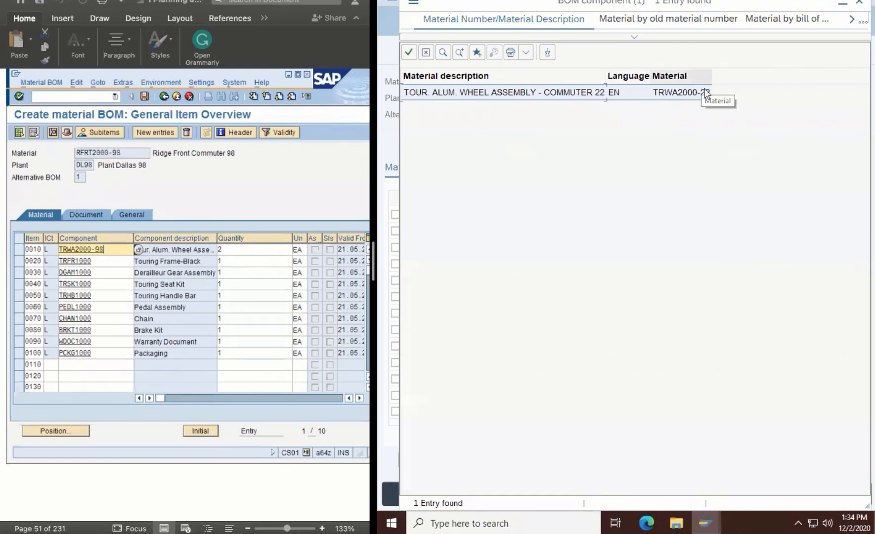
{"action": "left_click", "coordinate": [408, 53]}
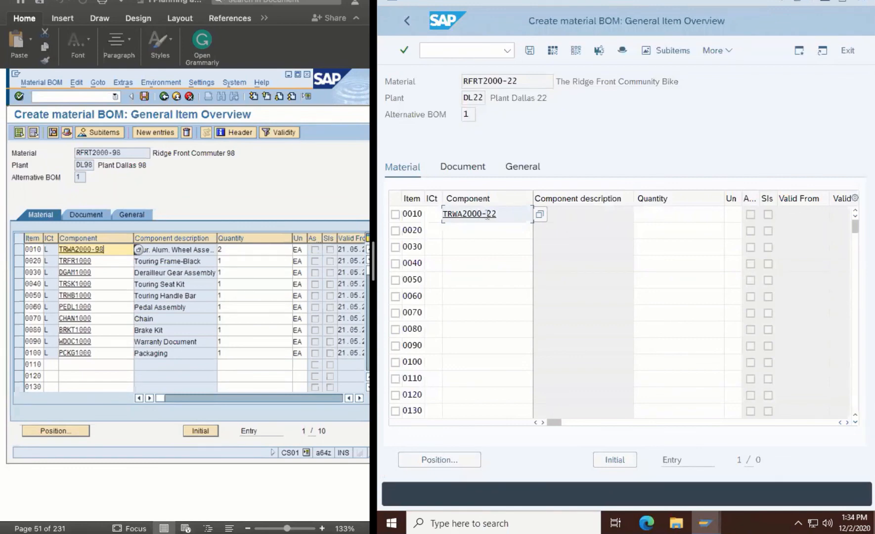
{"action": "left_click", "coordinate": [655, 217]}
{"action": "type", "text": "2"}
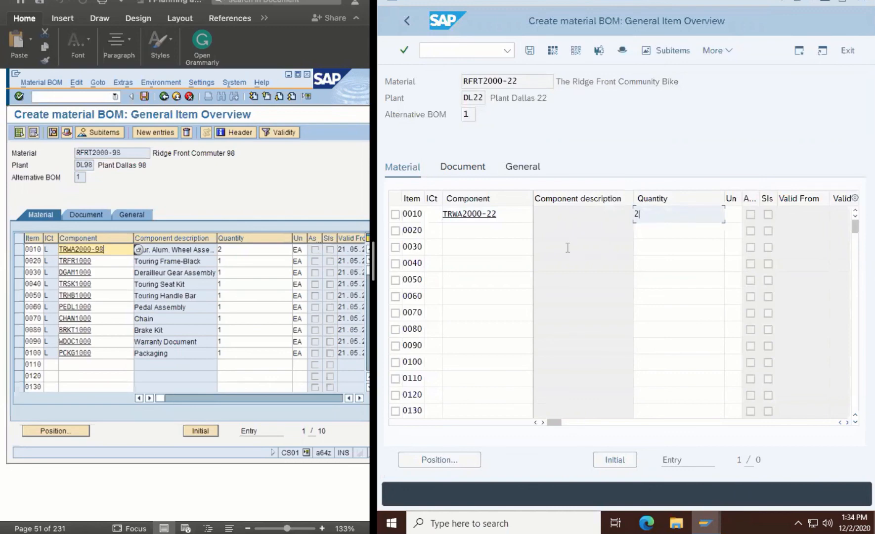
Step: Add components TRFR1000 as item 0020 and DGAM1000 as item 0030, each with quantity 1
{"action": "left_click", "coordinate": [471, 236]}
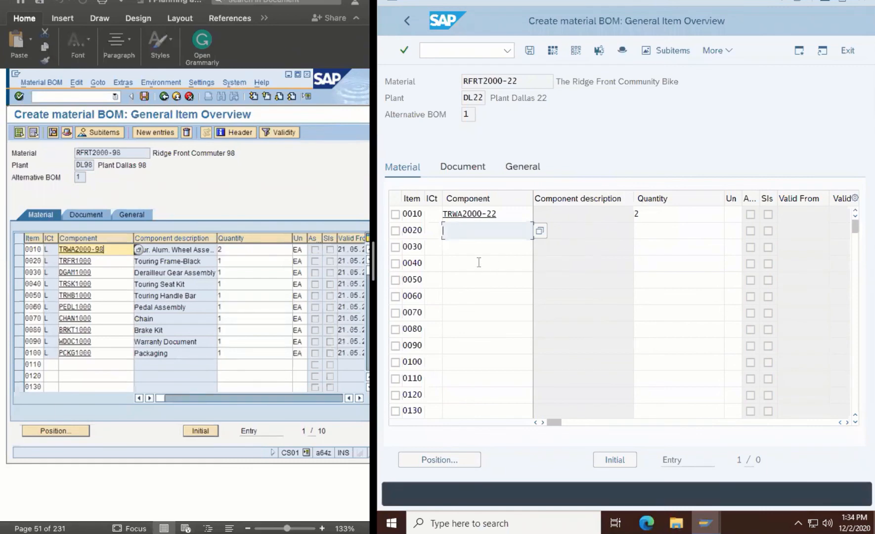
{"action": "type", "text": "TRFR"}
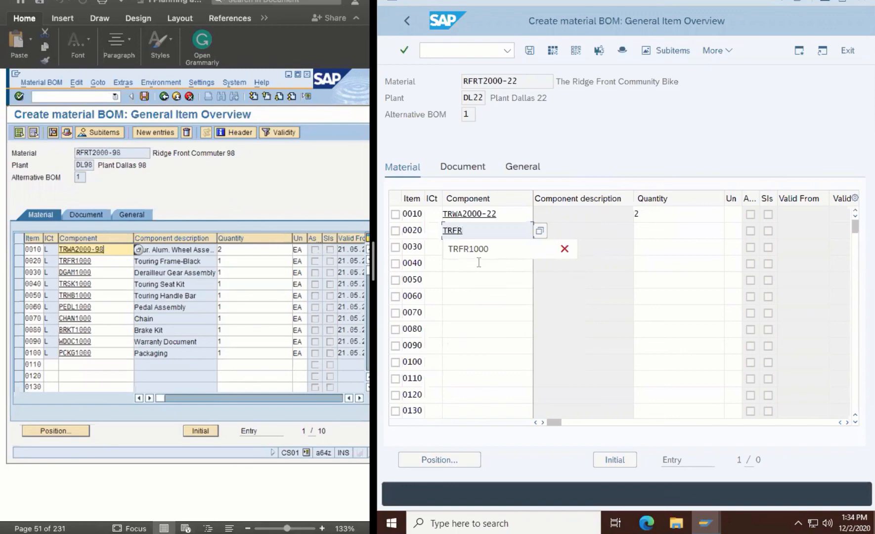
{"action": "type", "text": "1000"}
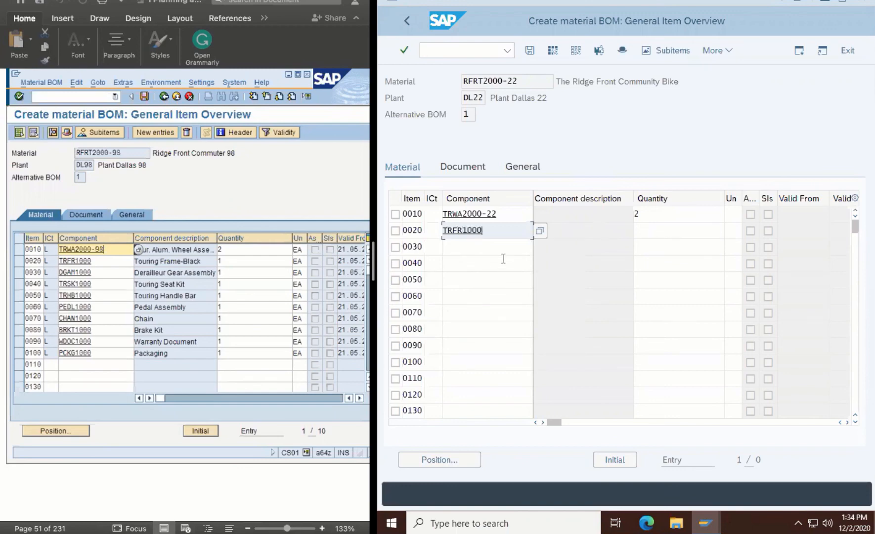
{"action": "left_click", "coordinate": [642, 229]}
{"action": "type", "text": "1"}
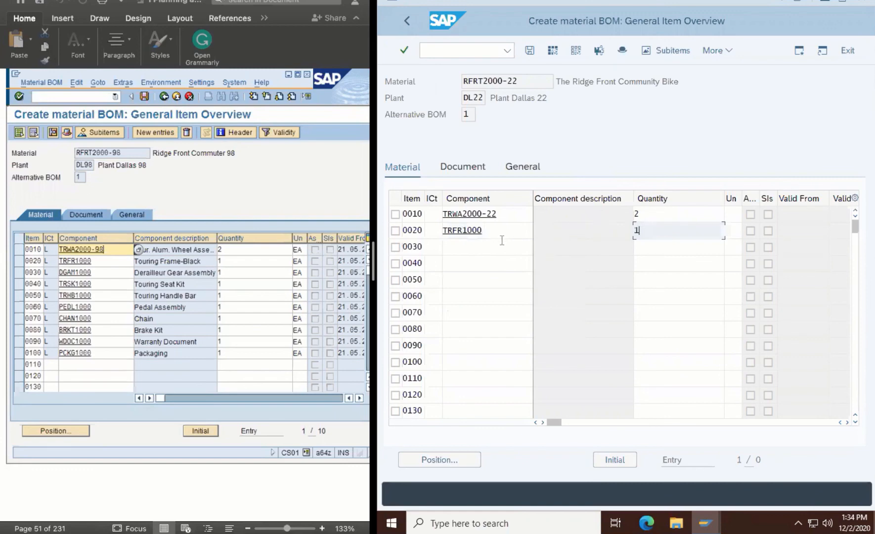
{"action": "left_click", "coordinate": [488, 244]}
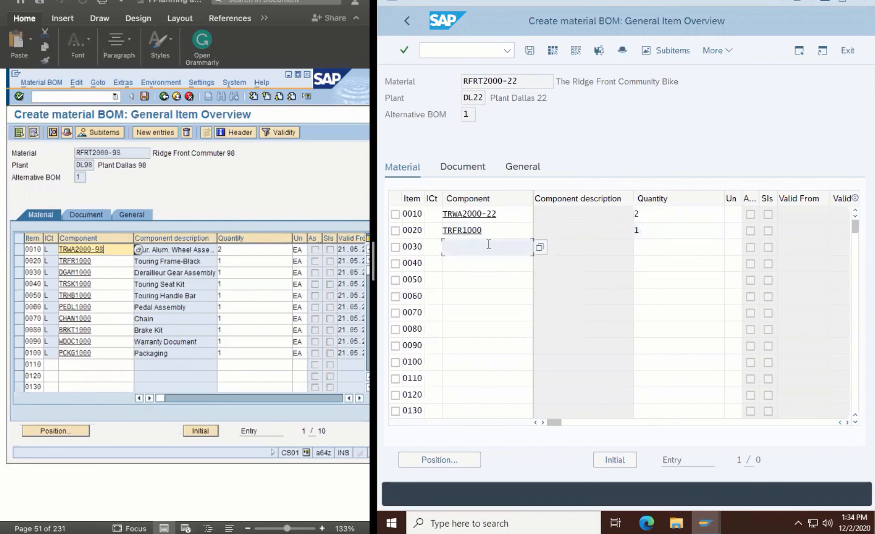
{"action": "type", "text": "DGAM"}
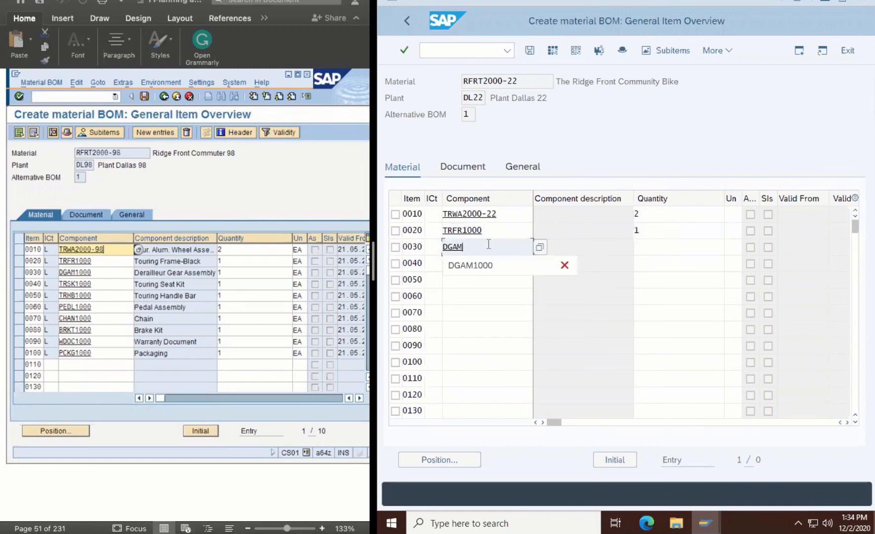
{"action": "type", "text": "1000"}
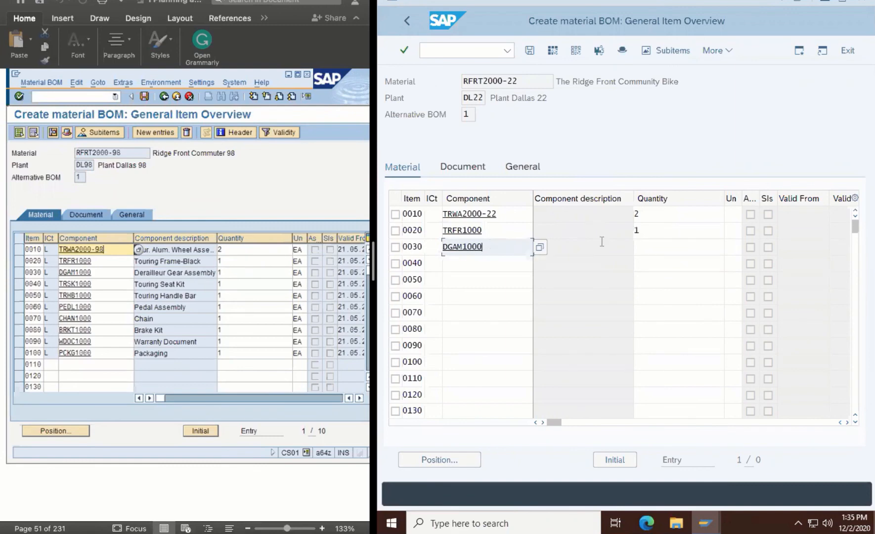
{"action": "left_click", "coordinate": [644, 246]}
{"action": "type", "text": "1"}
Step: Add components TRSK1000 as item 0040 and TRHB1000 as item 0050, each with quantity 1
{"action": "left_click", "coordinate": [459, 261]}
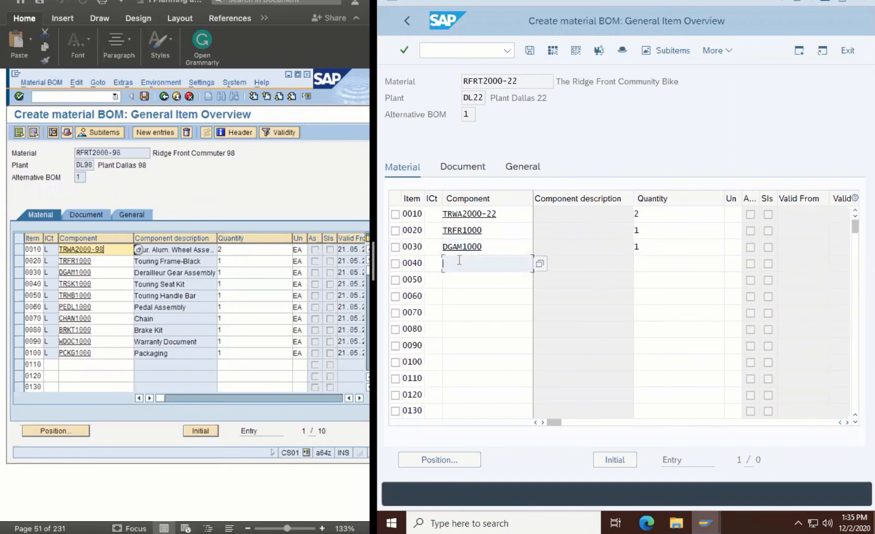
{"action": "type", "text": "TRSK"}
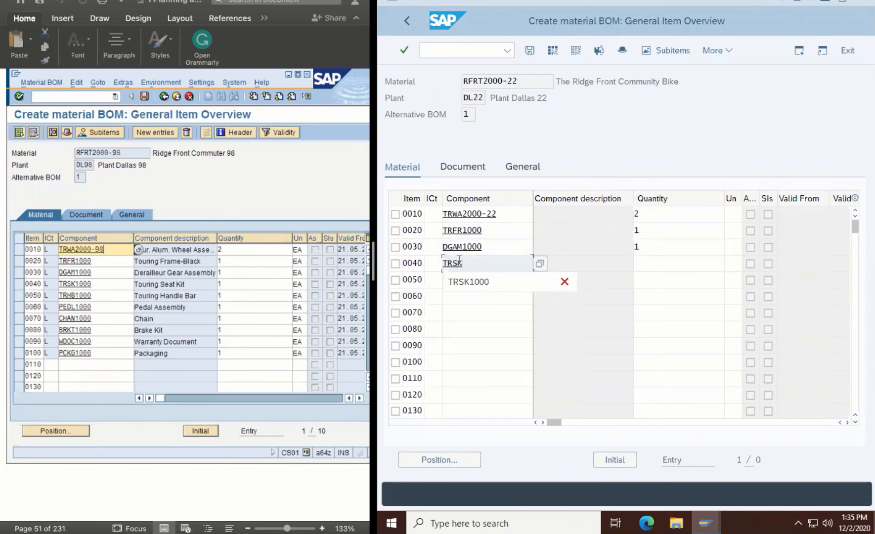
{"action": "type", "text": "1000"}
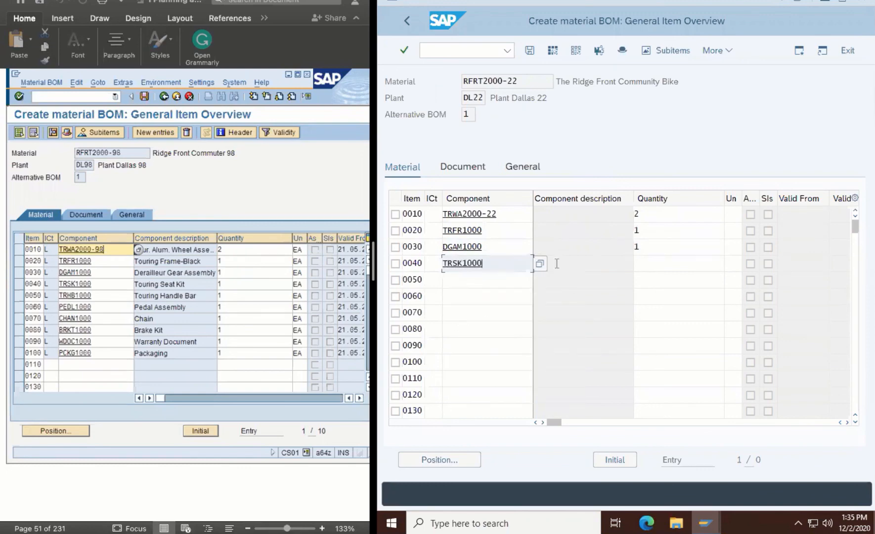
{"action": "left_click", "coordinate": [650, 262]}
{"action": "type", "text": "1"}
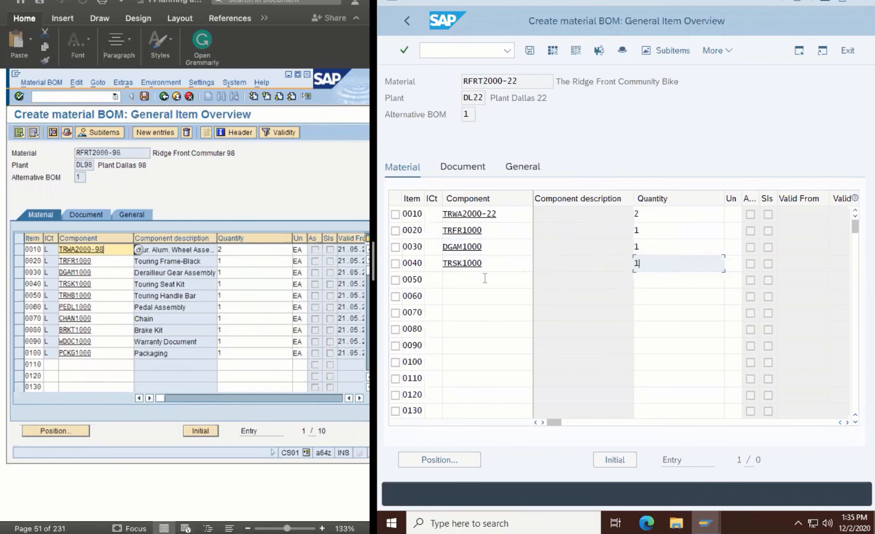
{"action": "left_click", "coordinate": [460, 280]}
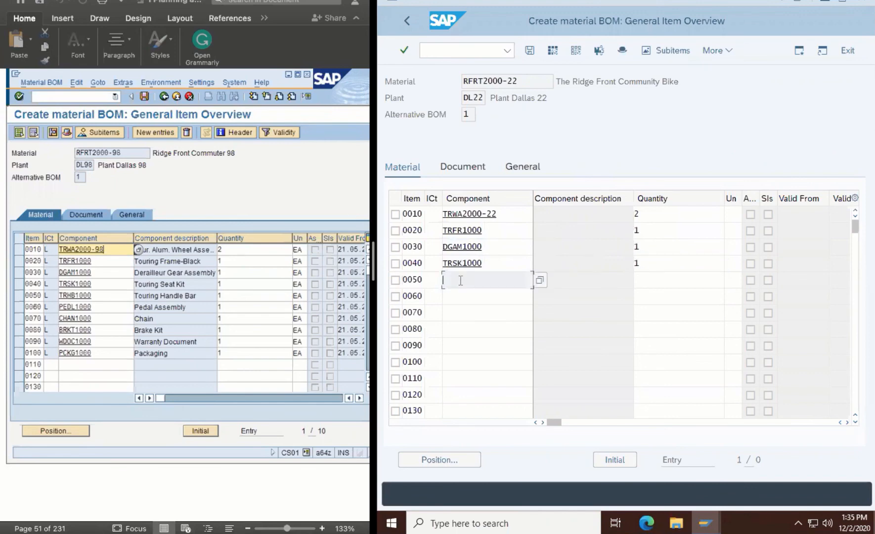
{"action": "type", "text": "TRHB1000"}
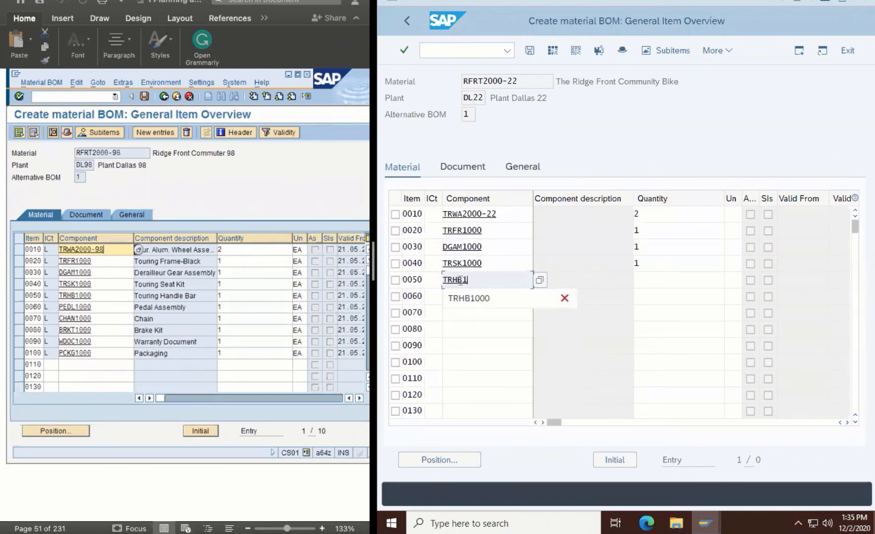
{"action": "left_click", "coordinate": [646, 280]}
{"action": "type", "text": "1"}
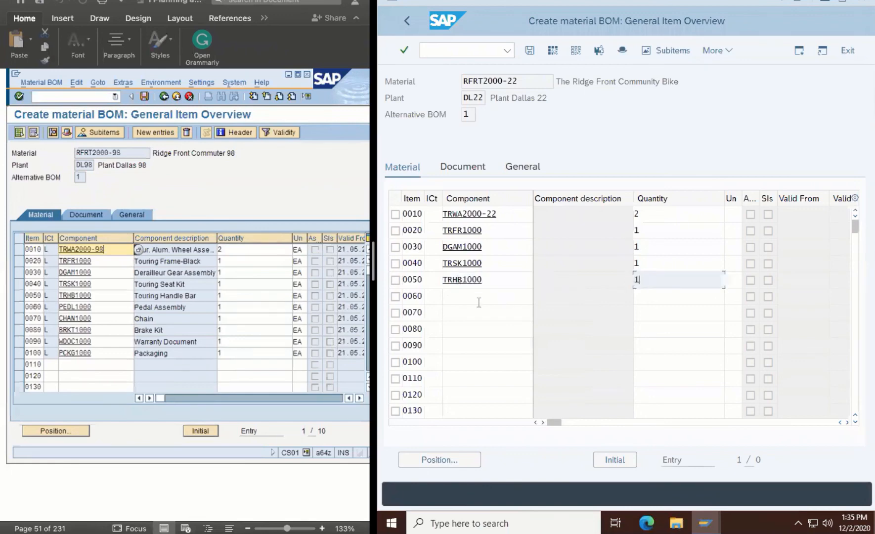
Step: Add components PEDL1000 as item 0060 and CHAN1000 as item 0070, each with quantity 1
{"action": "left_click", "coordinate": [472, 302]}
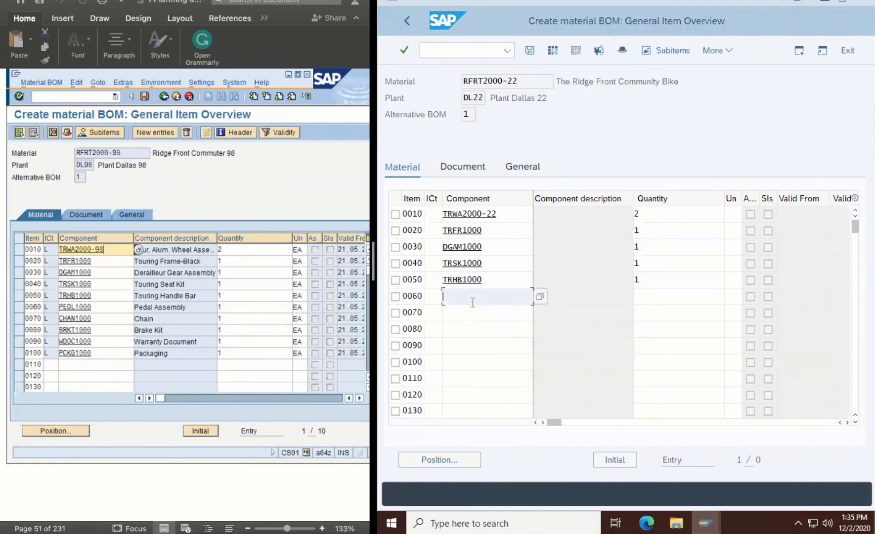
{"action": "type", "text": "PEDL"}
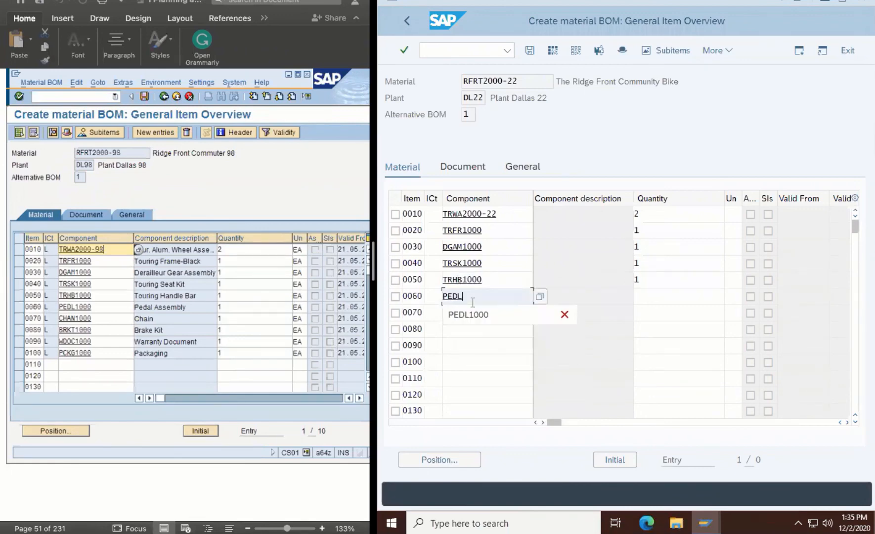
{"action": "type", "text": "1000"}
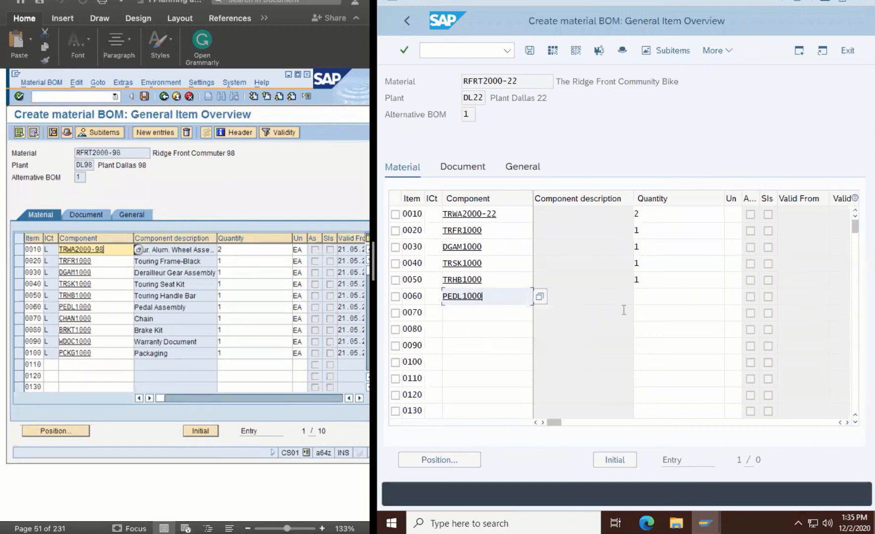
{"action": "left_click", "coordinate": [653, 303]}
{"action": "type", "text": "1"}
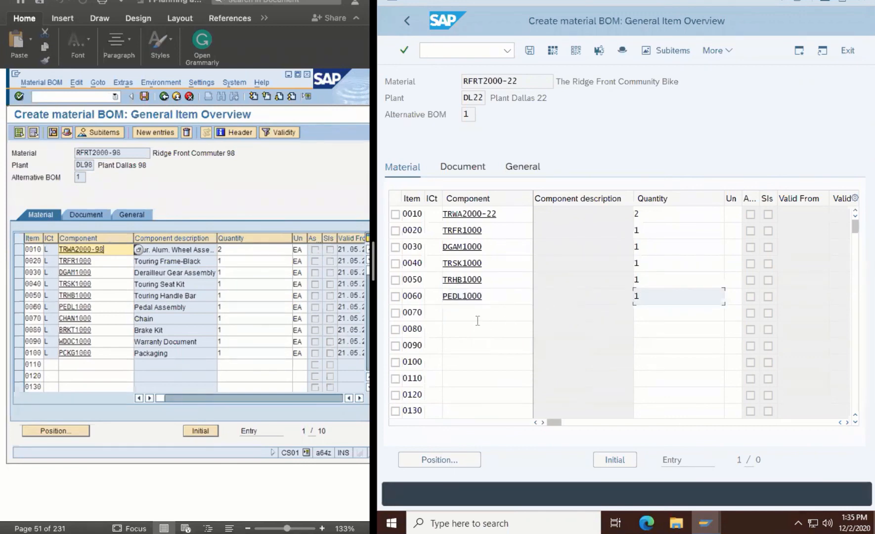
{"action": "left_click", "coordinate": [478, 320]}
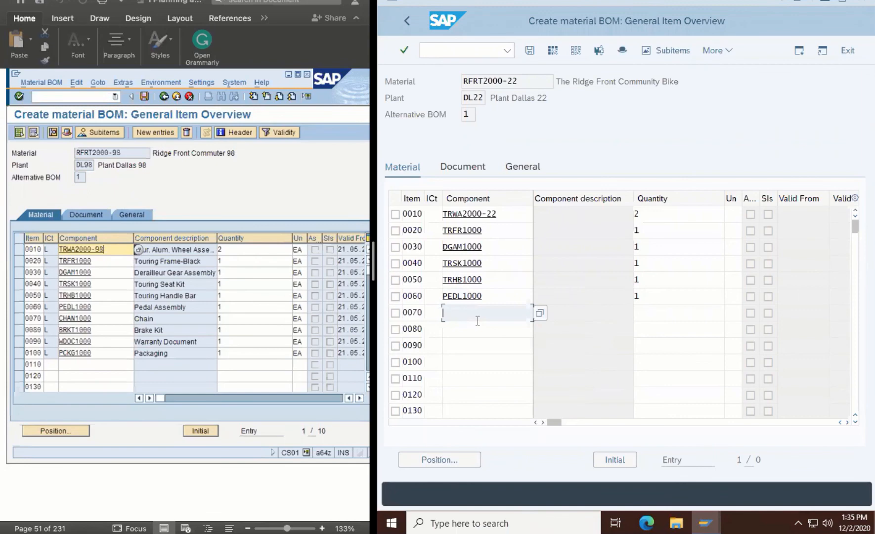
{"action": "type", "text": "CH"}
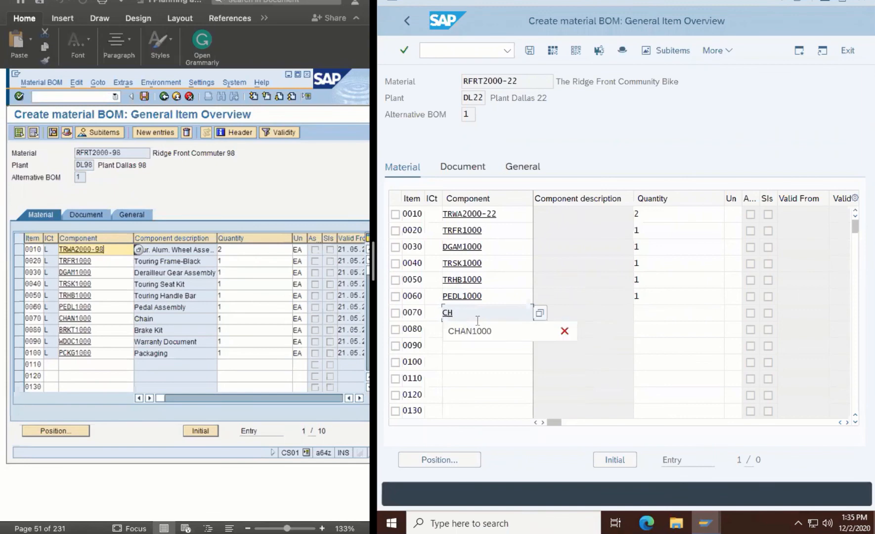
{"action": "type", "text": "AN1000"}
{"action": "left_click", "coordinate": [644, 309]}
{"action": "type", "text": "1"}
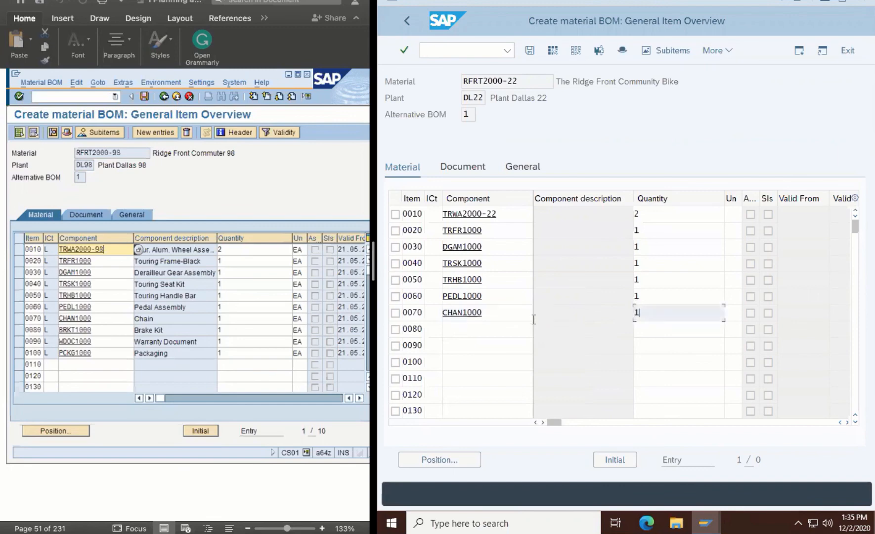
Step: Add components BRKT1000 as item 0080 and WDOC1000 as item 0090, each with quantity 1
{"action": "left_click", "coordinate": [471, 331]}
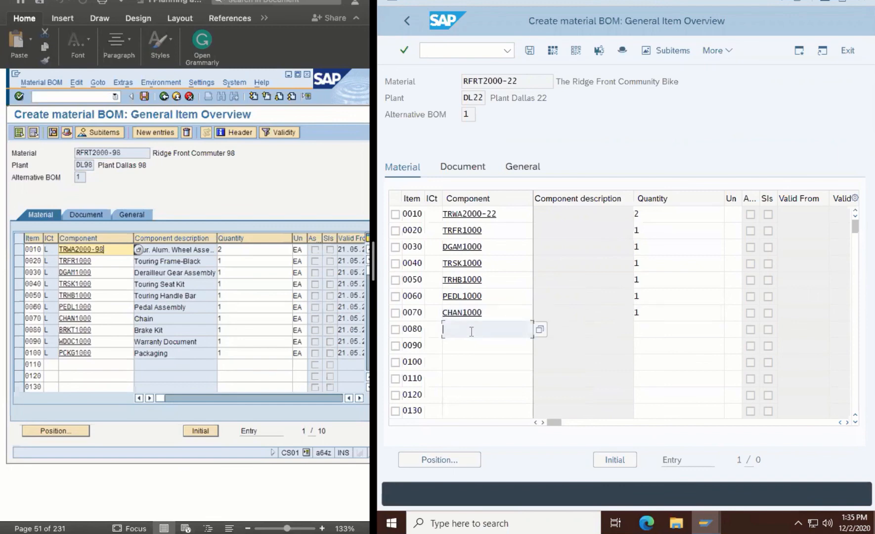
{"action": "type", "text": "B"}
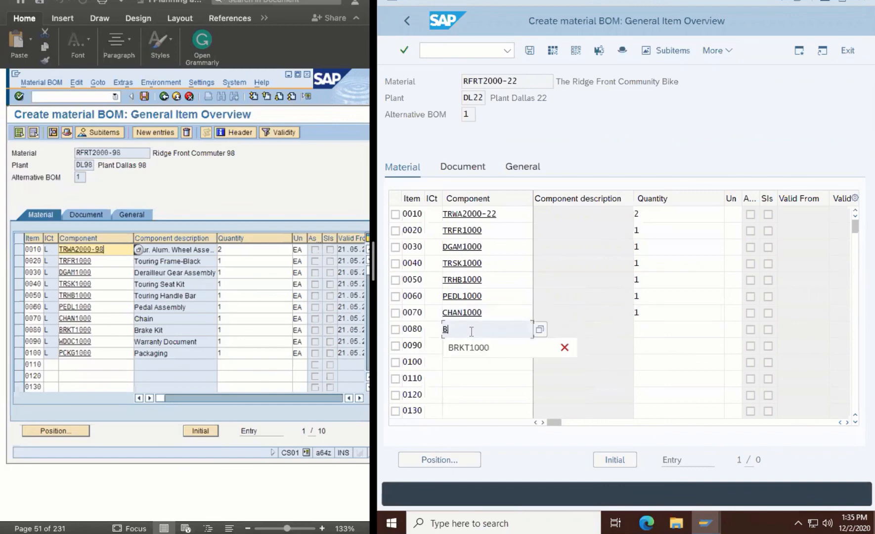
{"action": "type", "text": "RKT1000"}
{"action": "left_click", "coordinate": [646, 327]}
{"action": "type", "text": "1"}
{"action": "left_click", "coordinate": [458, 342]}
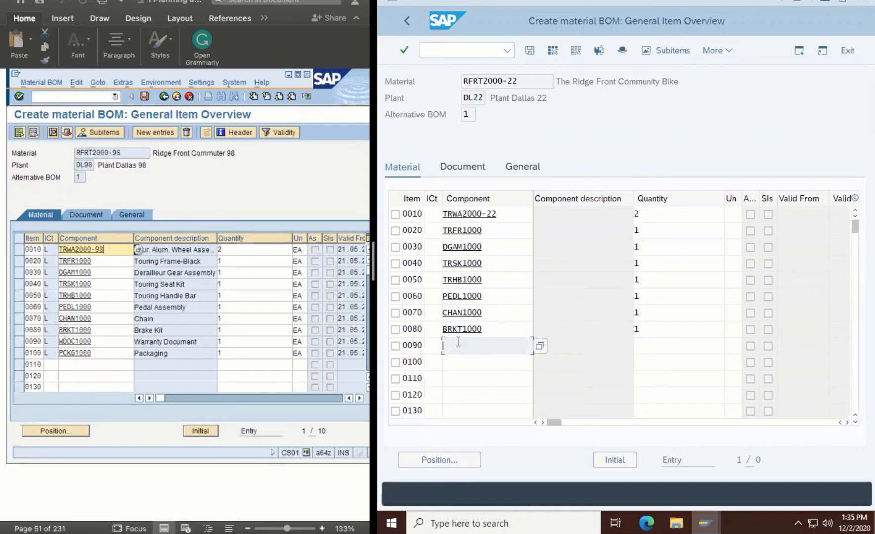
{"action": "type", "text": "WDOC"}
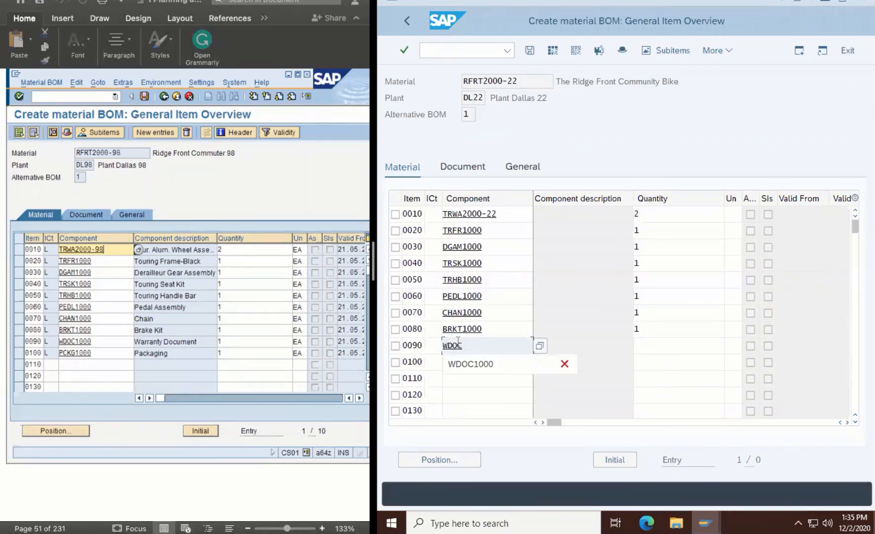
{"action": "type", "text": "1000"}
{"action": "left_click", "coordinate": [644, 343]}
{"action": "type", "text": "1"}
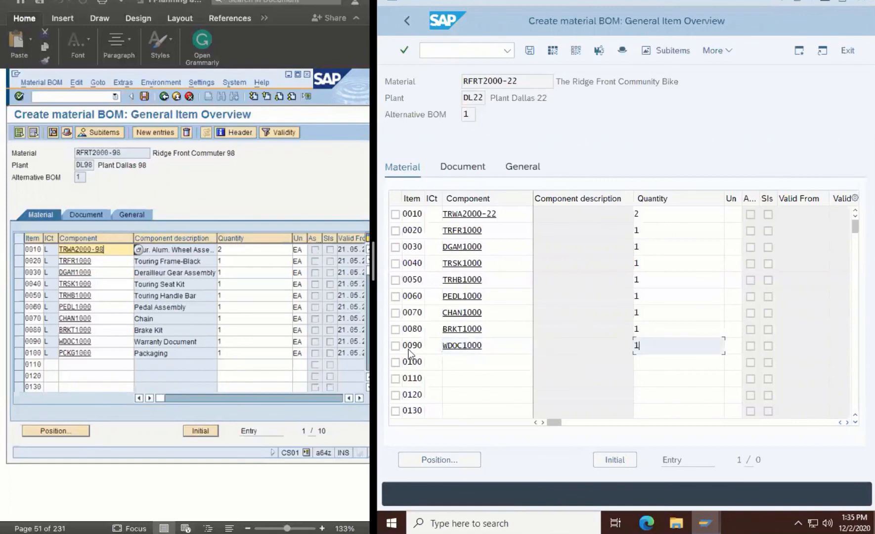
Step: Add component PCKG1000 as item 0100 with quantity 1
{"action": "left_click", "coordinate": [455, 362]}
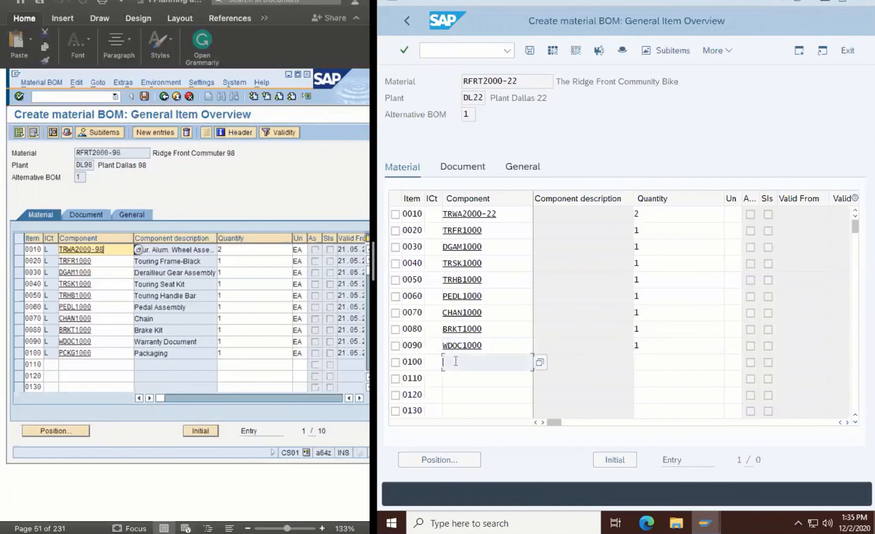
{"action": "type", "text": "PCKG1000"}
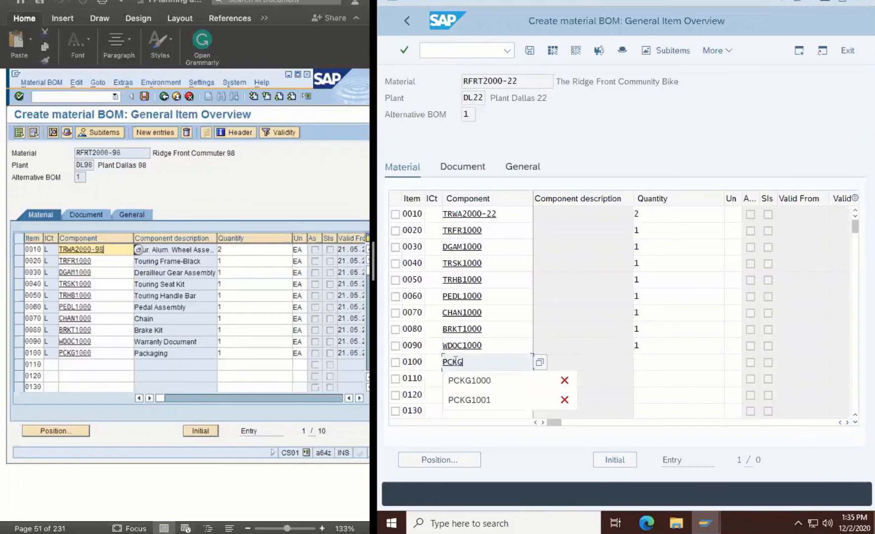
{"action": "left_click", "coordinate": [655, 361]}
{"action": "type", "text": "1"}
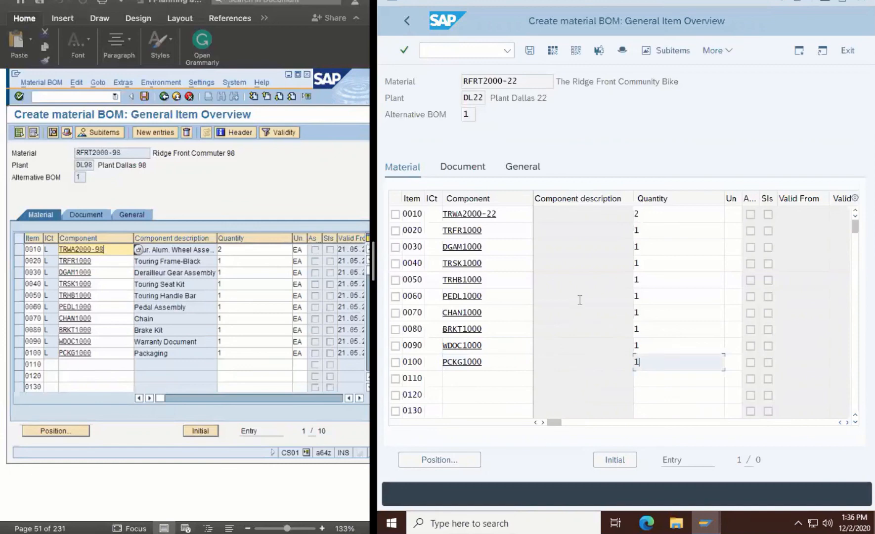
Step: Assign item category L to all ten items, 0010 through 0100, and validate the entries
{"action": "left_click", "coordinate": [429, 216]}
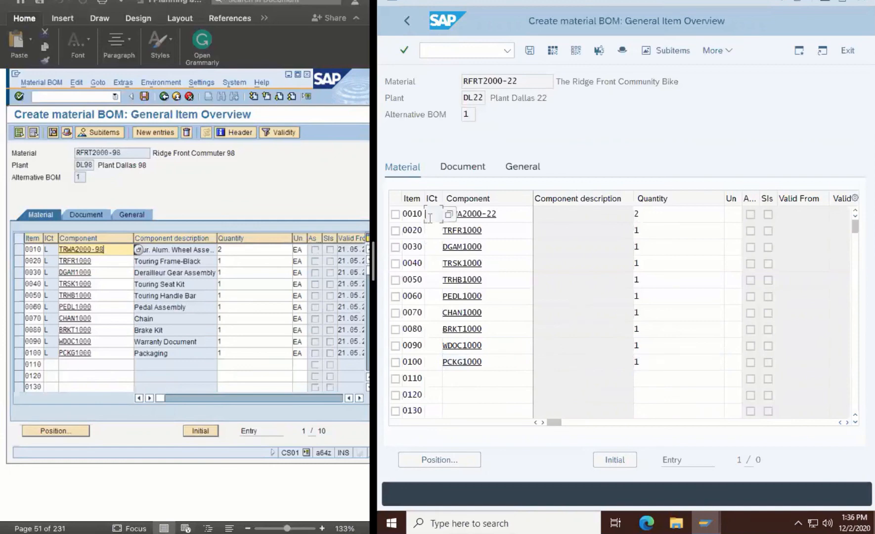
{"action": "type", "text": "L"}
{"action": "left_click", "coordinate": [432, 230]}
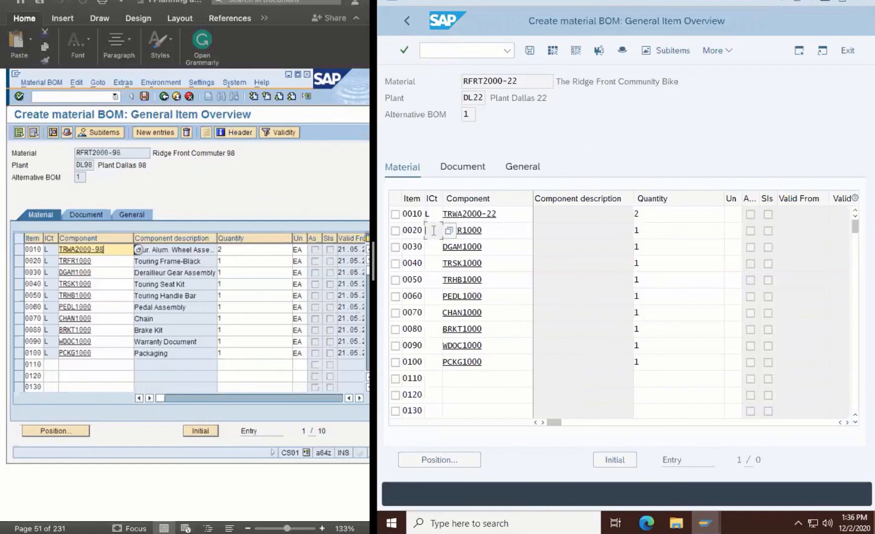
{"action": "type", "text": "L"}
{"action": "left_click", "coordinate": [432, 247]}
{"action": "type", "text": "L"}
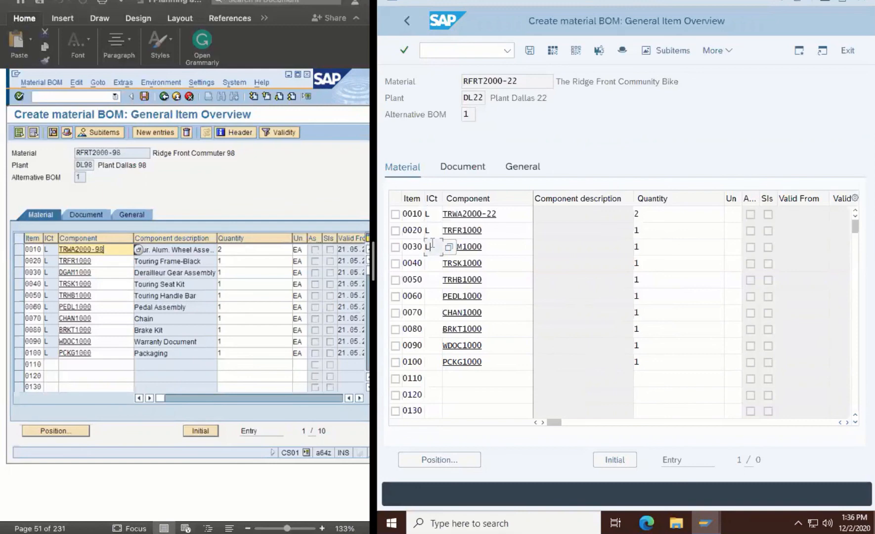
{"action": "left_click", "coordinate": [432, 263]}
{"action": "type", "text": "L"}
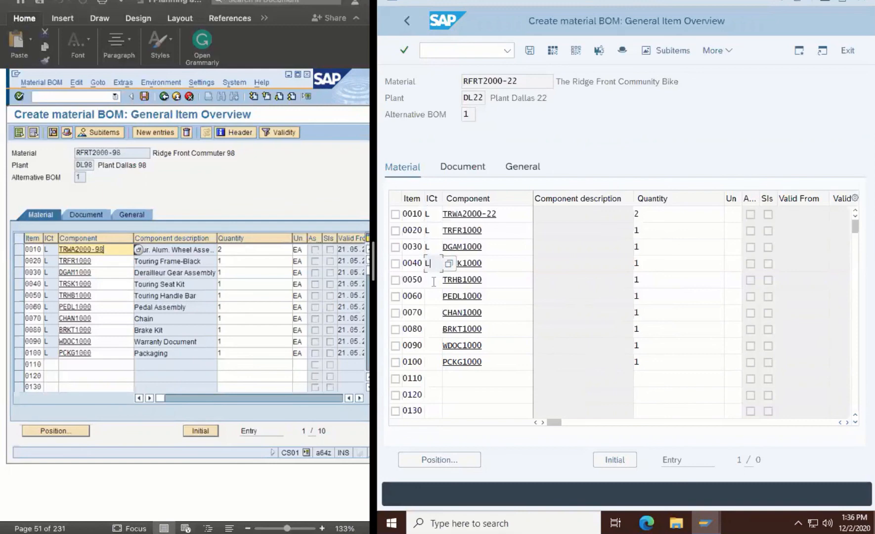
{"action": "left_click", "coordinate": [433, 279]}
{"action": "type", "text": "L"}
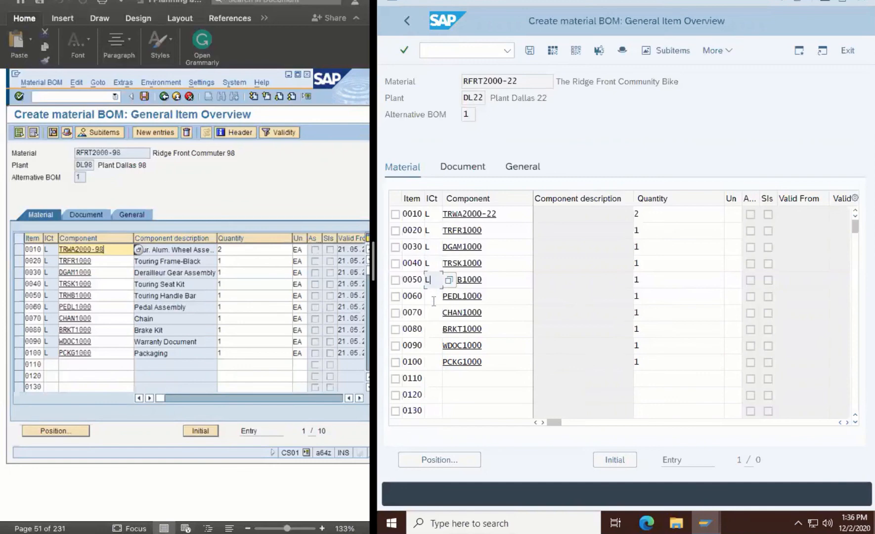
{"action": "left_click", "coordinate": [434, 296]}
{"action": "type", "text": "L"}
{"action": "left_click", "coordinate": [433, 313]}
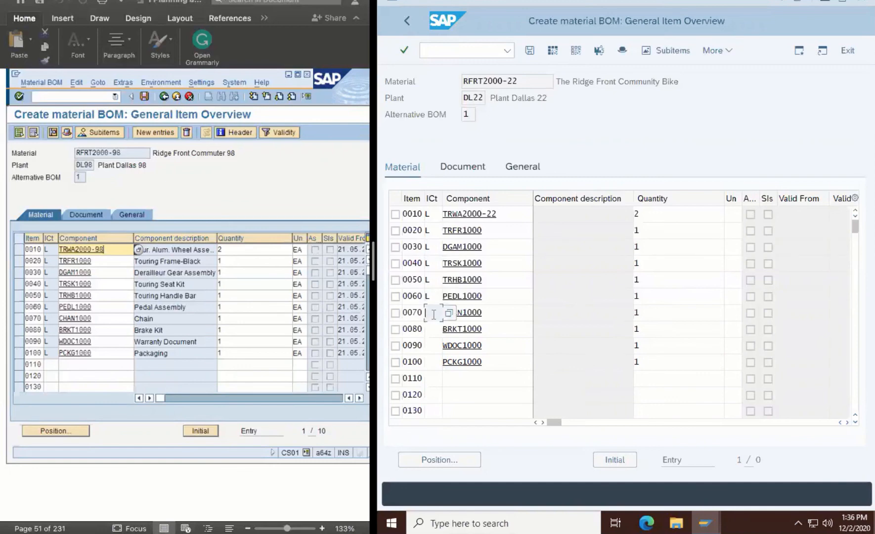
{"action": "type", "text": "L"}
{"action": "left_click", "coordinate": [435, 329]}
{"action": "type", "text": "L"}
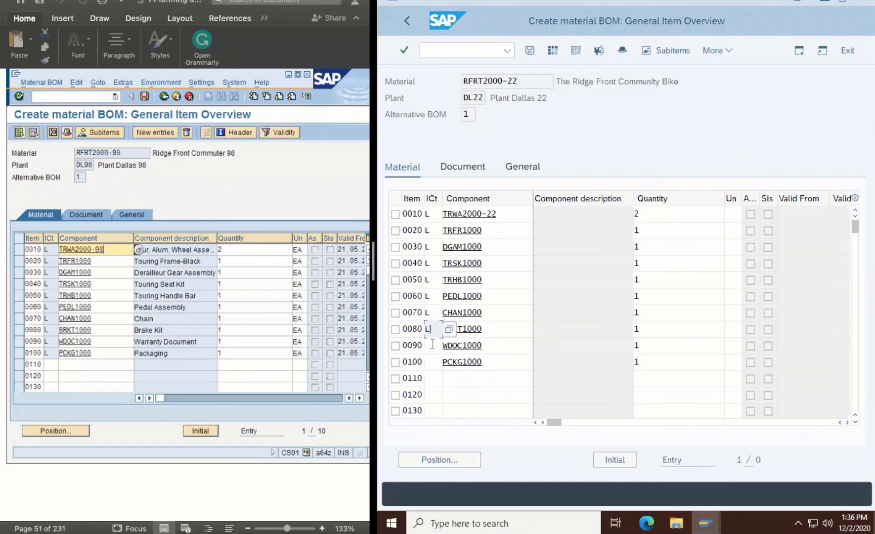
{"action": "left_click", "coordinate": [433, 346]}
{"action": "type", "text": "L"}
{"action": "left_click", "coordinate": [435, 358]}
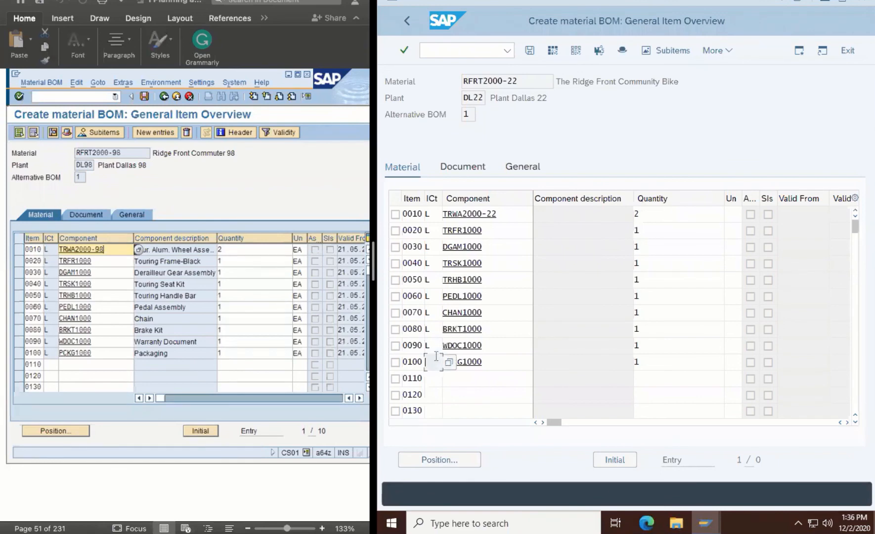
{"action": "type", "text": "L"}
{"action": "left_click", "coordinate": [402, 49]}
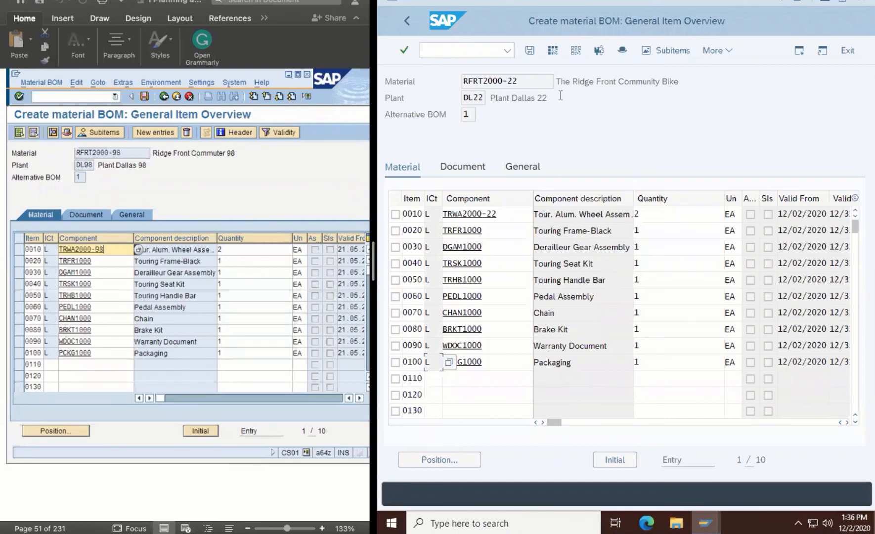
Step: Save the RFRT2000-22 bill of material and return to the SAP Easy Access screen
{"action": "left_click", "coordinate": [530, 50]}
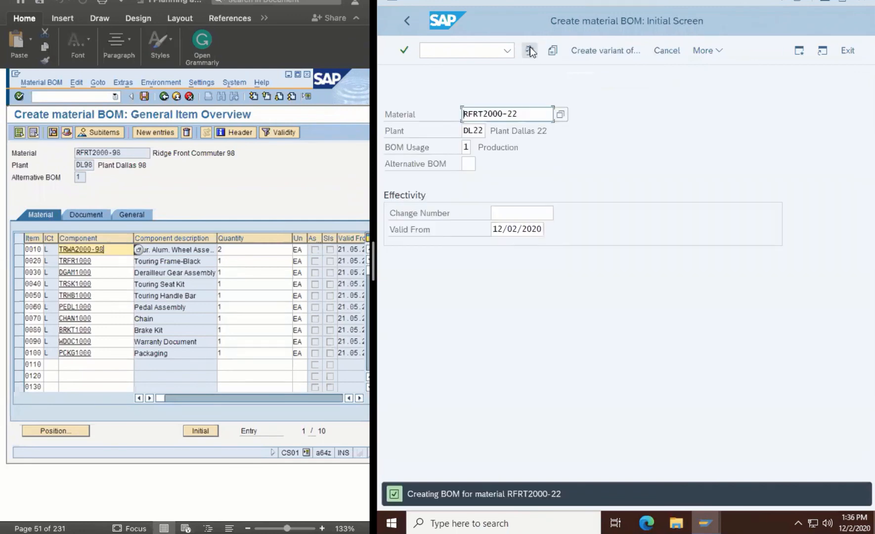
{"action": "scroll", "coordinate": [193, 335], "scroll_direction": "down", "scroll_amount": 8}
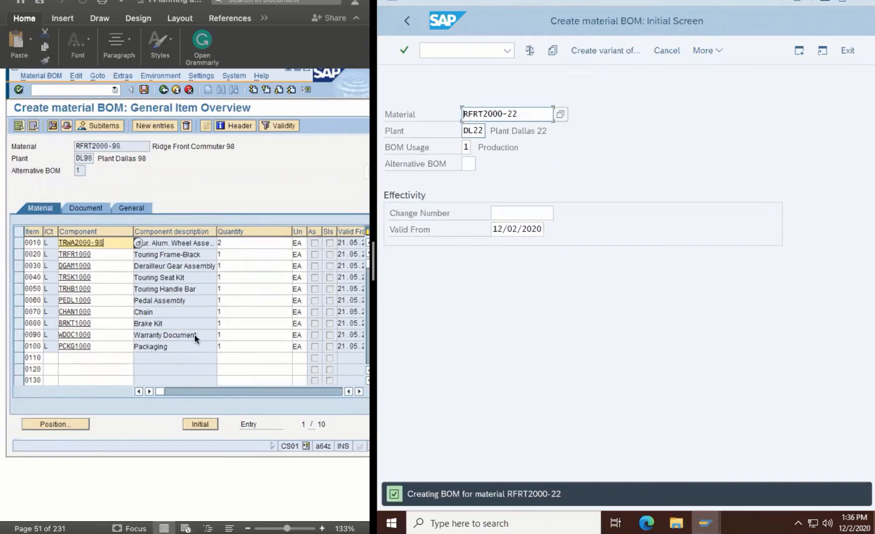
{"action": "scroll", "coordinate": [194, 334], "scroll_direction": "down", "scroll_amount": 3}
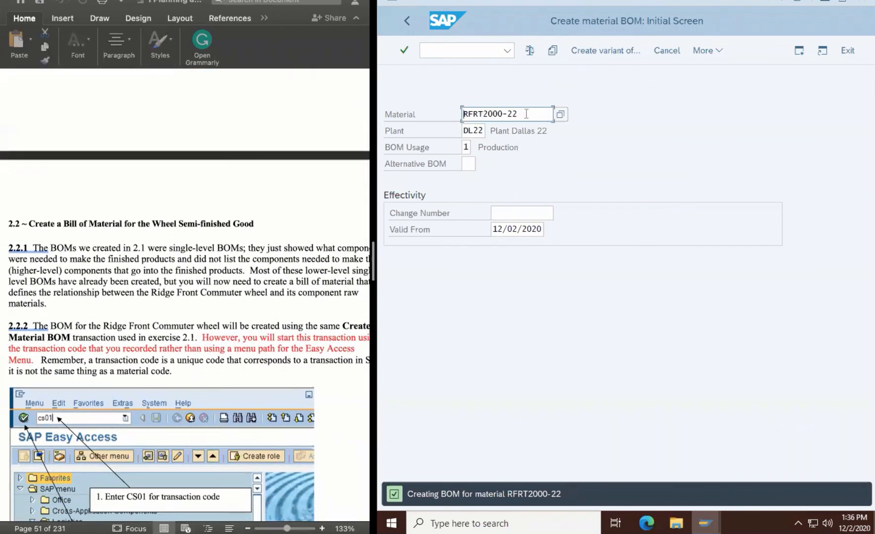
{"action": "left_click", "coordinate": [407, 20]}
Step: Consult the lab instructions for the wheel BOM and start the Create Material BOM transaction with code CS01
{"action": "scroll", "coordinate": [159, 323], "scroll_direction": "down", "scroll_amount": 5}
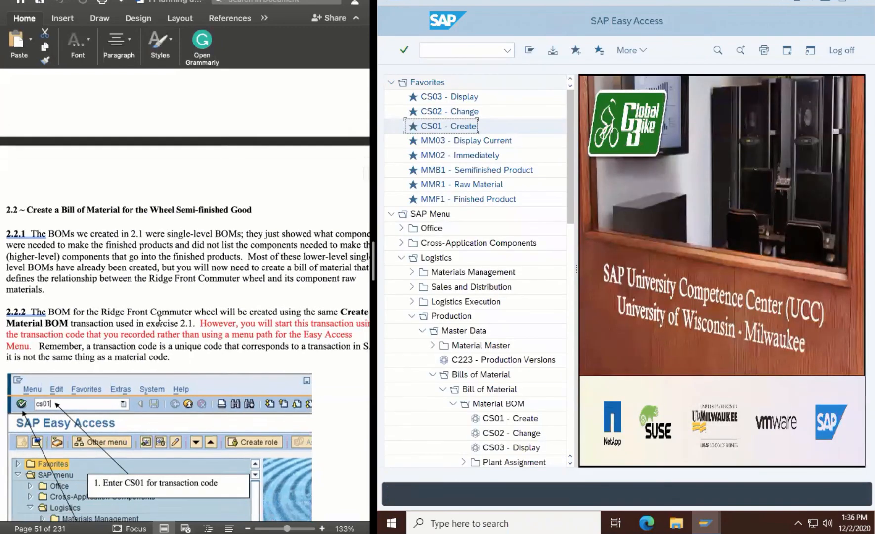
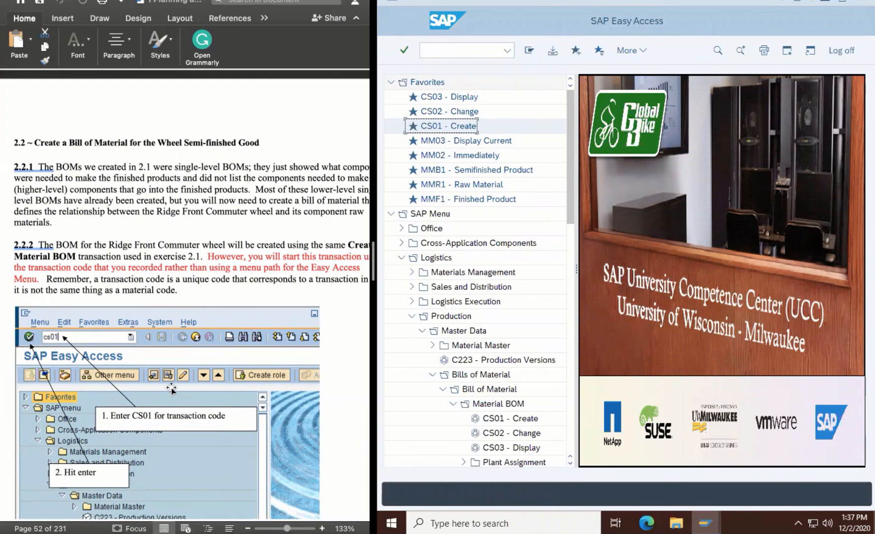
{"action": "scroll", "coordinate": [171, 388], "scroll_direction": "down", "scroll_amount": 3}
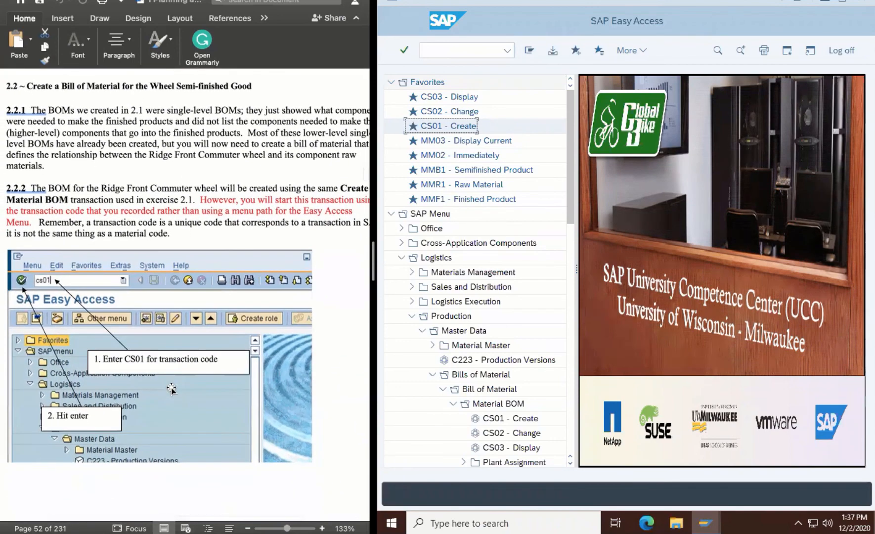
{"action": "scroll", "coordinate": [171, 387], "scroll_direction": "down", "scroll_amount": 5}
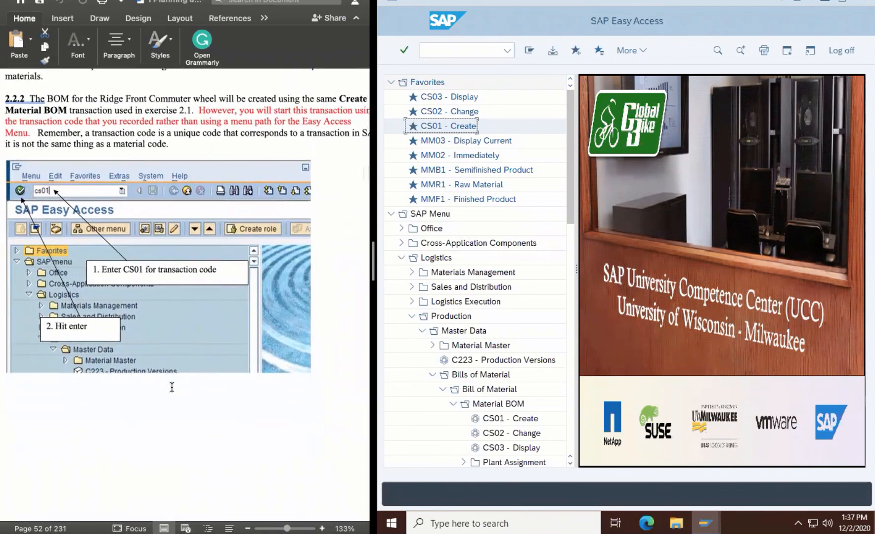
{"action": "scroll", "coordinate": [172, 387], "scroll_direction": "down", "scroll_amount": 15}
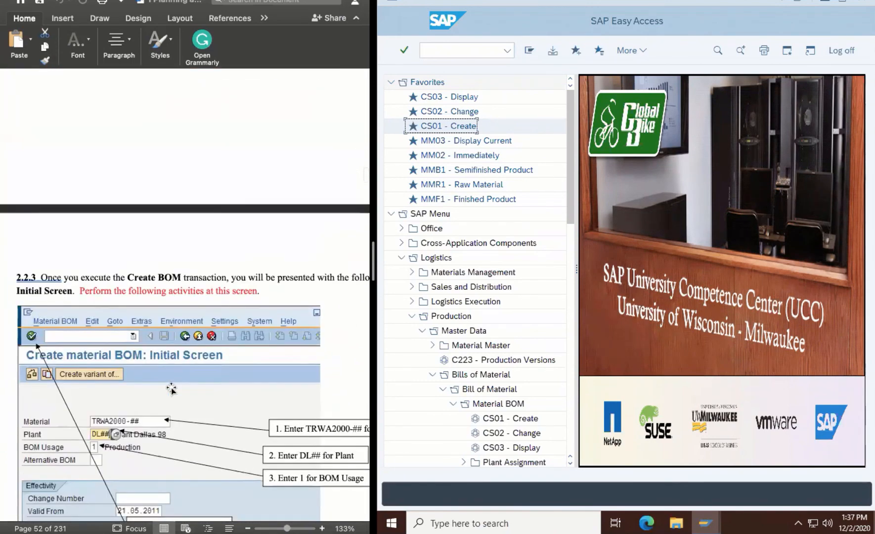
{"action": "scroll", "coordinate": [171, 388], "scroll_direction": "down", "scroll_amount": 5}
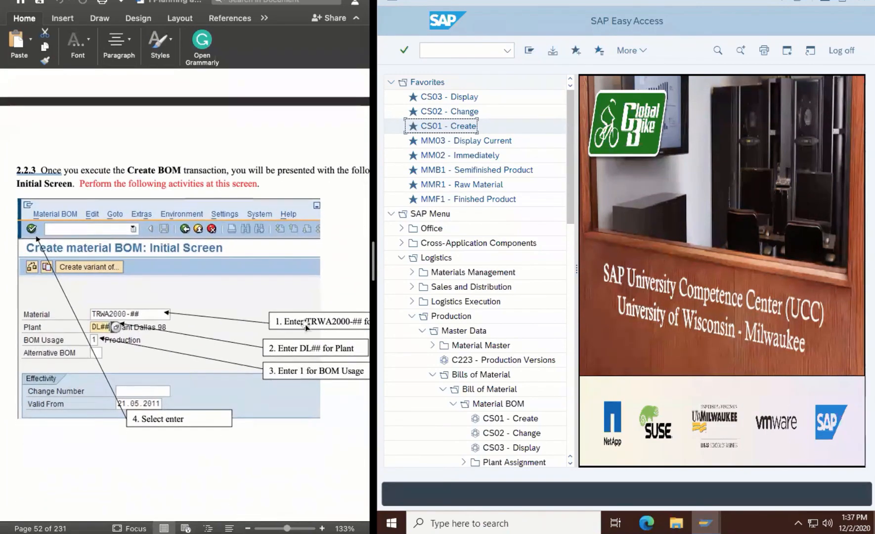
{"action": "left_click", "coordinate": [457, 50]}
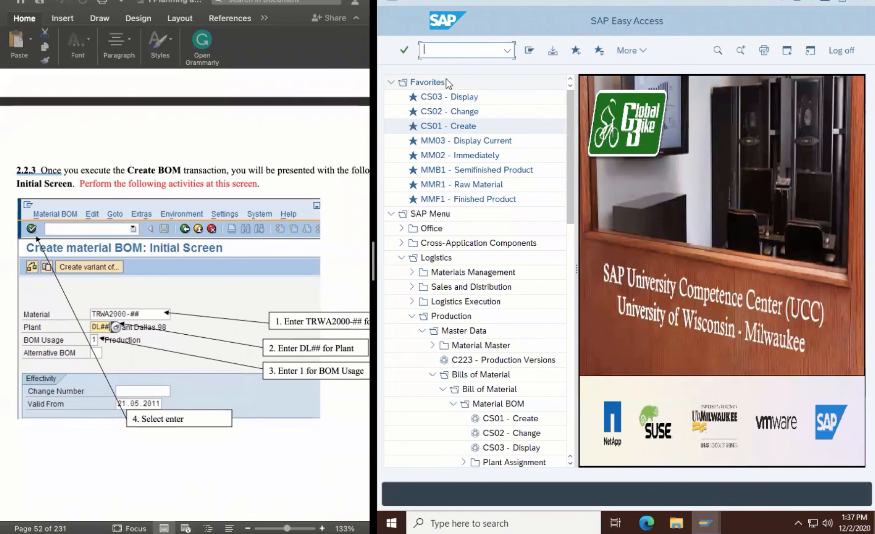
{"action": "type", "text": "CS01"}
{"action": "key", "text": "Return"}
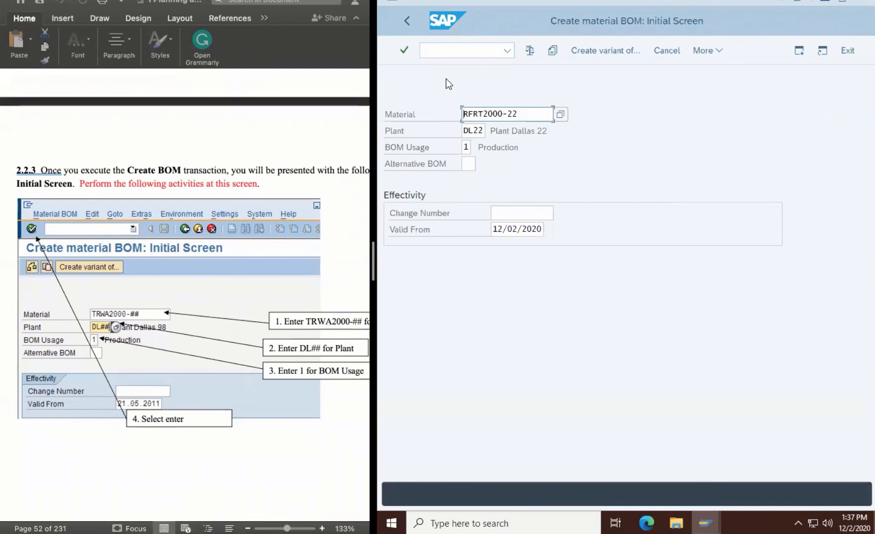
Step: Set the material to TRWA2000-22 with plant DL22 and BOM usage 1, and continue to the item overview
{"action": "type", "text": "TRWA"}
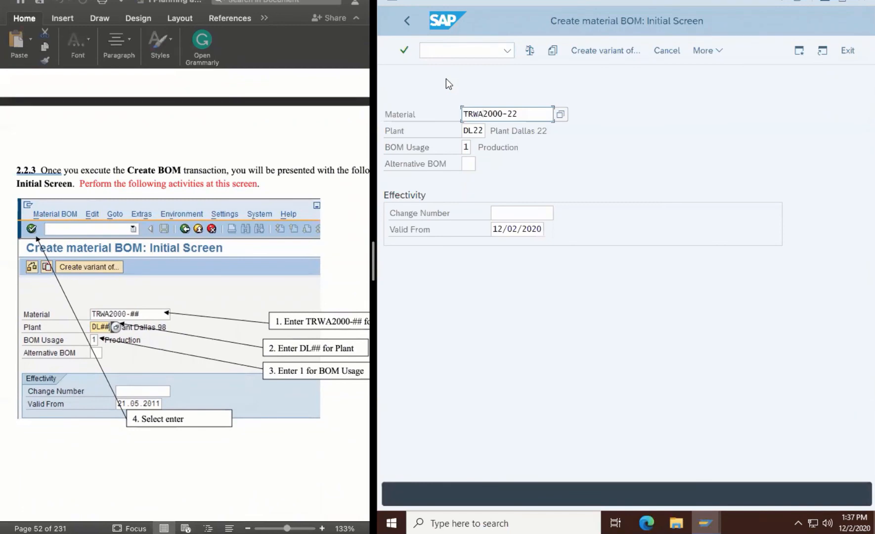
{"action": "key", "text": "Right"}
{"action": "key", "text": "Right"}
{"action": "key", "text": "Right"}
{"action": "key", "text": "Right"}
{"action": "key", "text": "Right"}
{"action": "key", "text": "Right"}
{"action": "key", "text": "Right"}
{"action": "key", "text": "Right"}
{"action": "key", "text": "Right"}
{"action": "key", "text": "Right"}
{"action": "key", "text": "Right"}
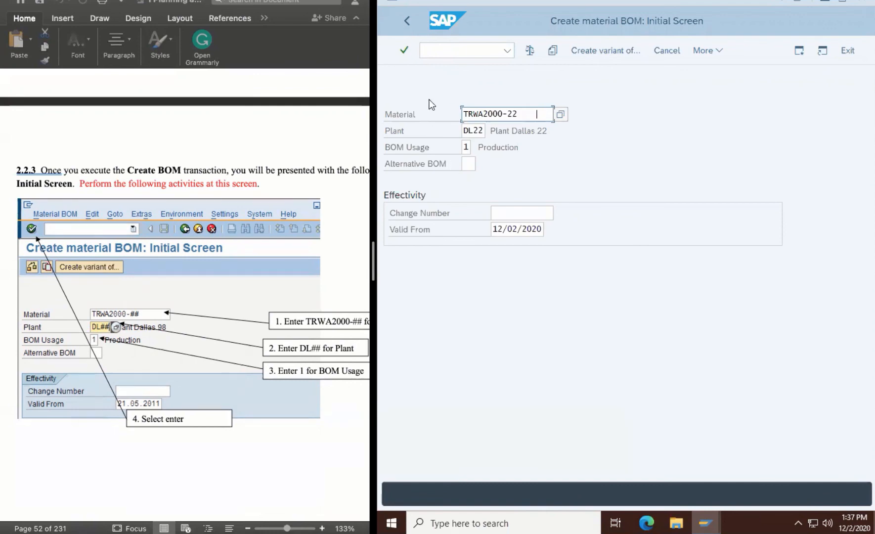
{"action": "left_click", "coordinate": [404, 51]}
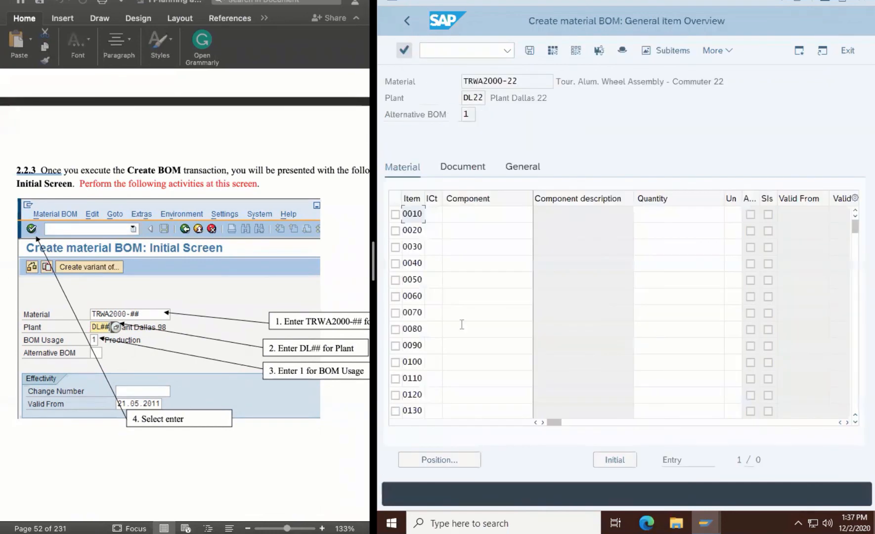
Step: Consult the lab's component list and enter components TRTR2000-22 in item 0010 and TRTB1000-22 in item 0020
{"action": "scroll", "coordinate": [245, 359], "scroll_direction": "down", "scroll_amount": 10}
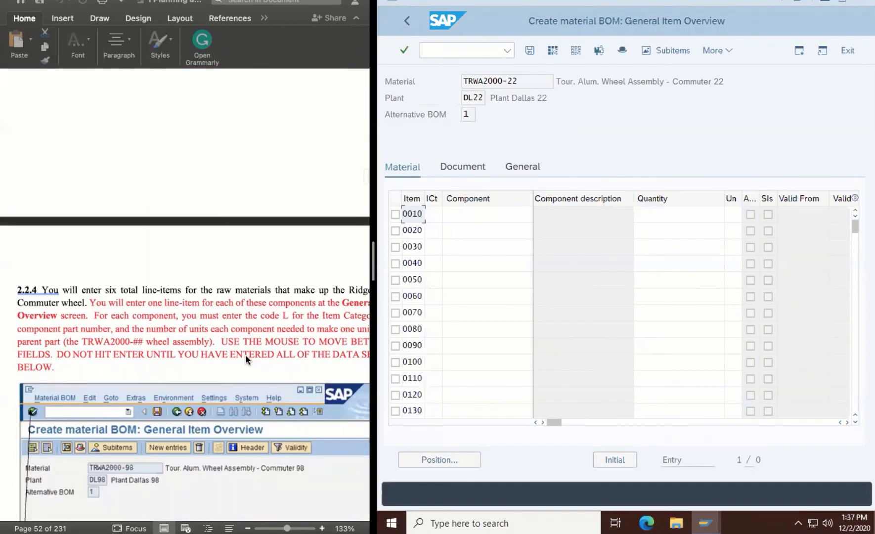
{"action": "scroll", "coordinate": [245, 355], "scroll_direction": "down", "scroll_amount": 4}
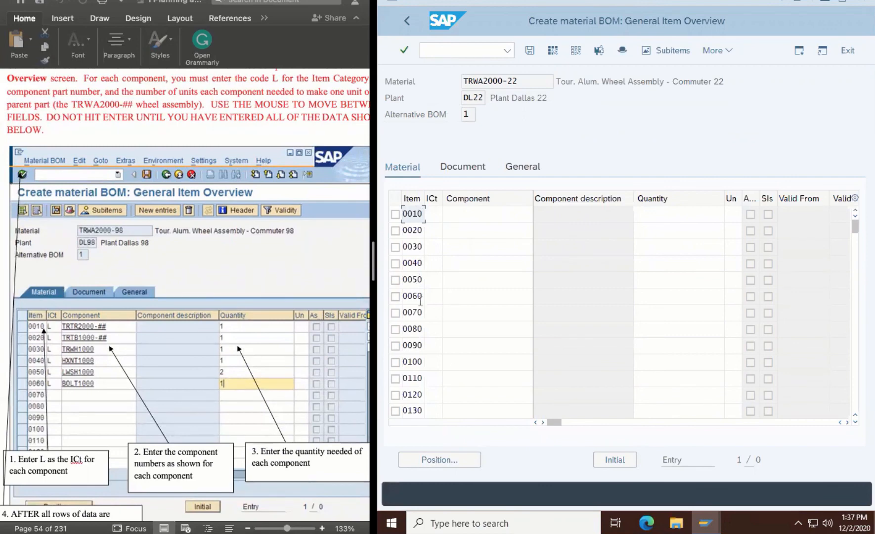
{"action": "left_click", "coordinate": [465, 217]}
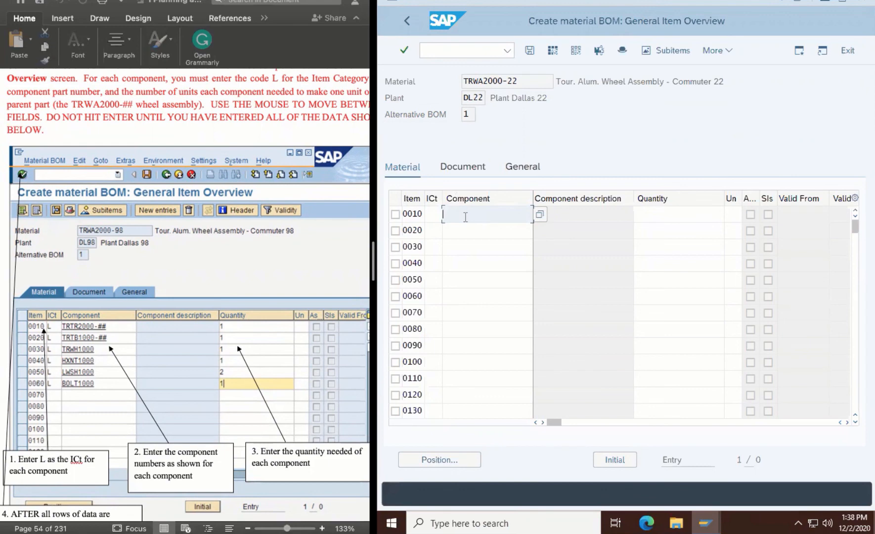
{"action": "type", "text": "TRTR2000-22"}
{"action": "left_click", "coordinate": [464, 229]}
{"action": "type", "text": "TRTR"}
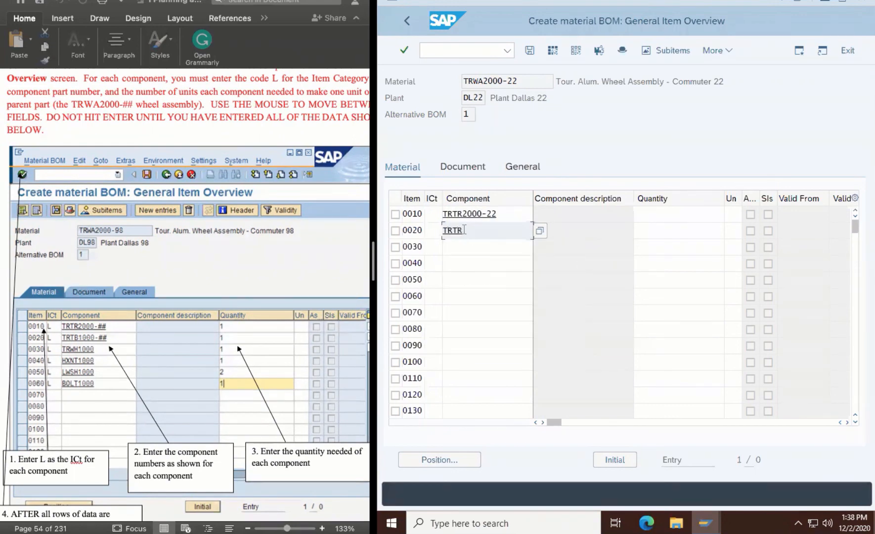
{"action": "key", "text": "BackSpace"}
{"action": "type", "text": "B"}
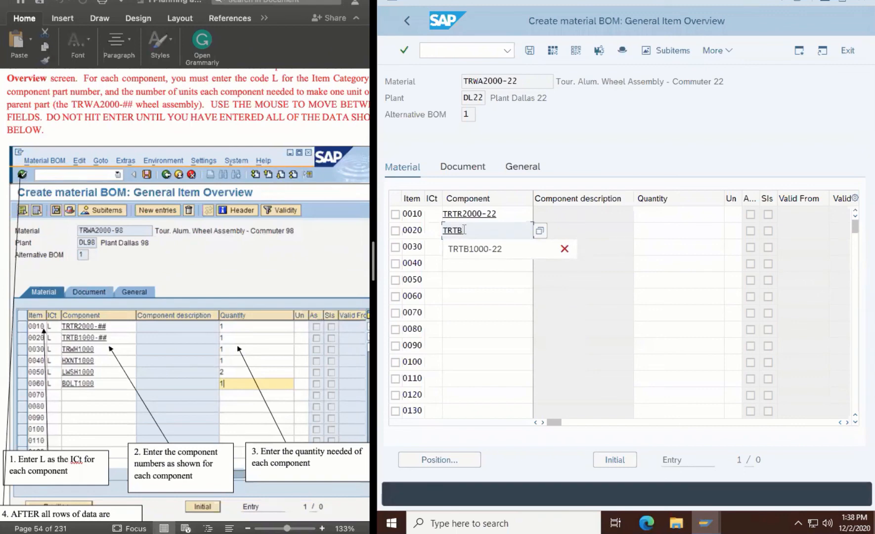
{"action": "type", "text": "1000-"}
{"action": "left_click", "coordinate": [455, 249]}
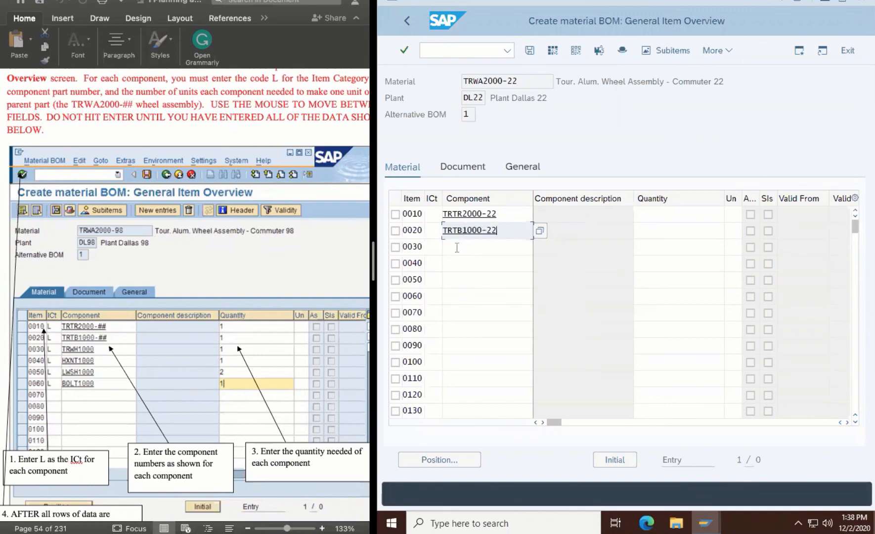
Step: Enter component TRWH1000 in item 0030 and HXNT1000 in item 0040
{"action": "left_click", "coordinate": [454, 250]}
{"action": "type", "text": "TR"}
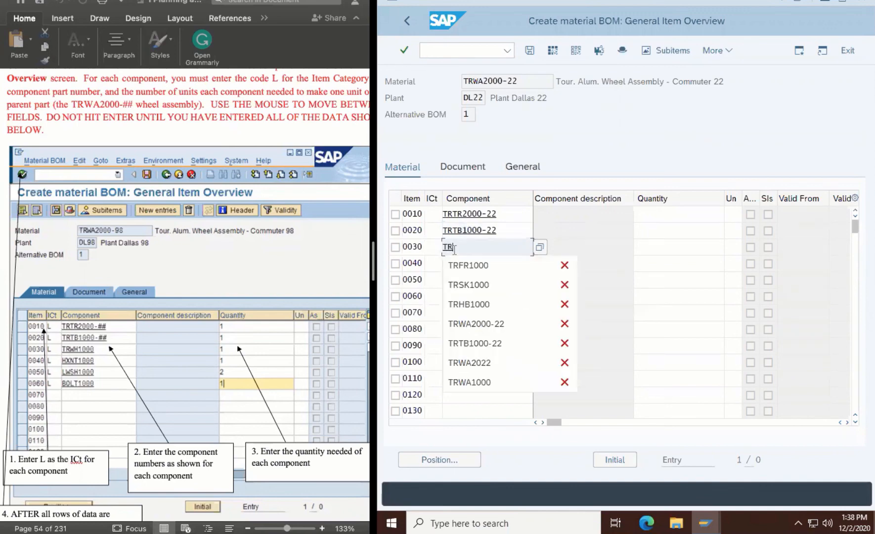
{"action": "type", "text": "WH1000"}
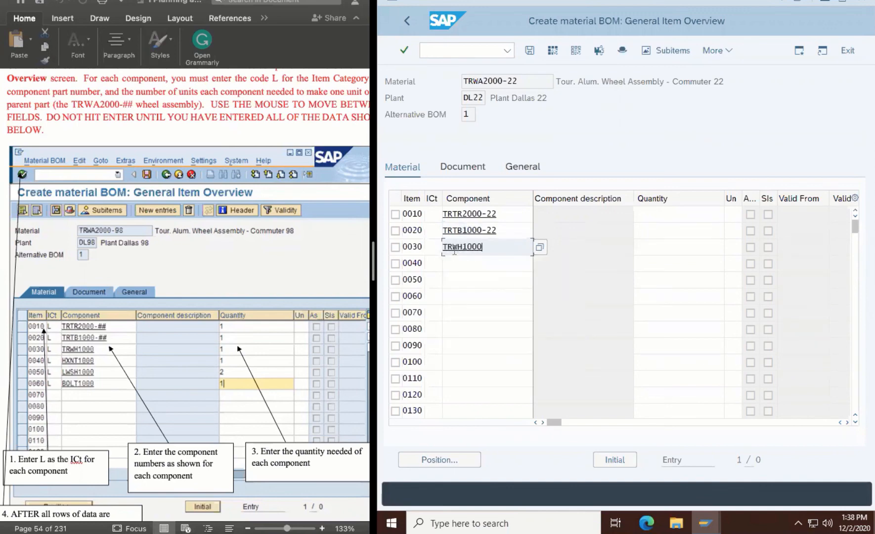
{"action": "left_click", "coordinate": [479, 263]}
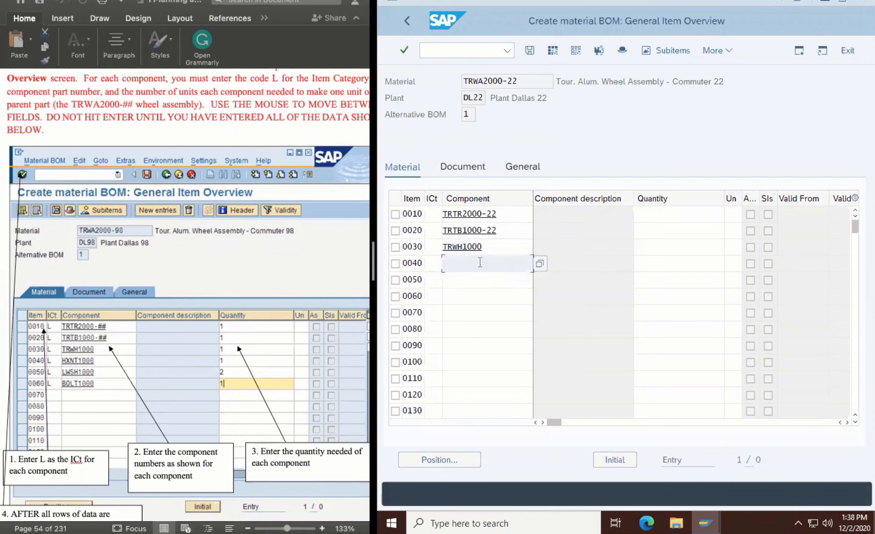
{"action": "type", "text": "HXNT1000"}
Step: Fill item 0050 with LWSH1000 through the component search by material number, and enter BOLT1000 in item 0060
{"action": "left_click", "coordinate": [474, 276]}
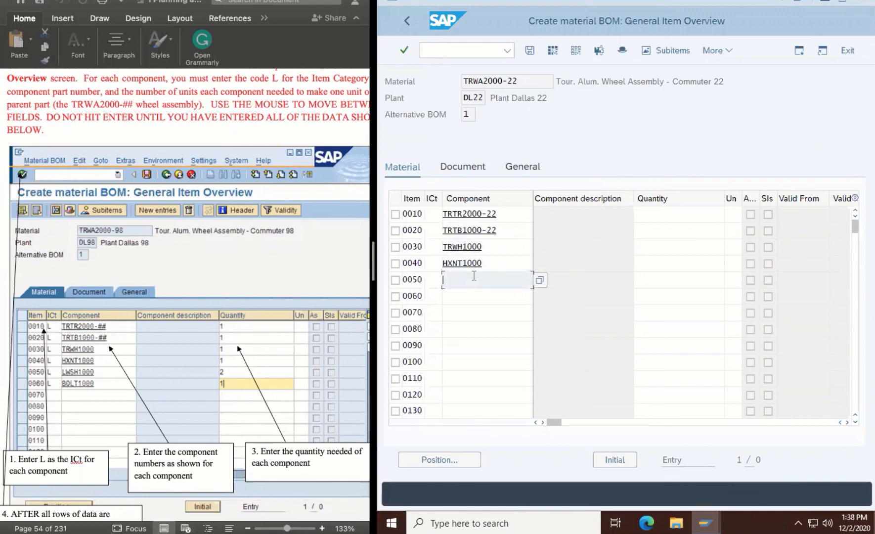
{"action": "type", "text": "LWSH1000"}
{"action": "left_click", "coordinate": [540, 283]}
{"action": "left_click", "coordinate": [553, 316]}
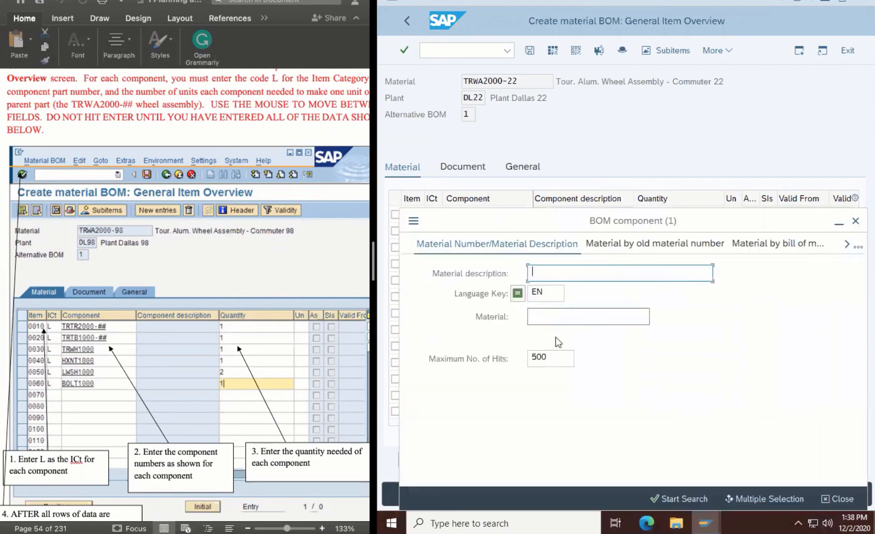
{"action": "type", "text": "LW"}
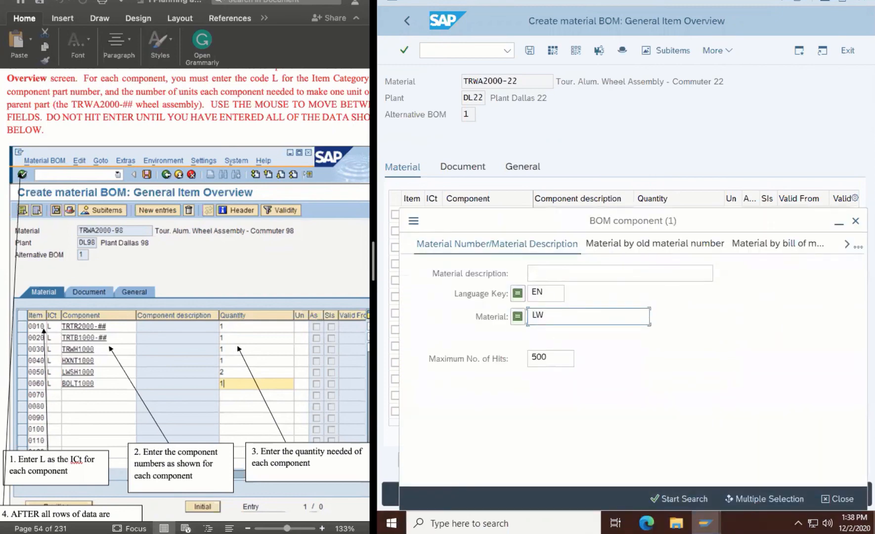
{"action": "type", "text": "SH1000"}
{"action": "key", "text": "Return"}
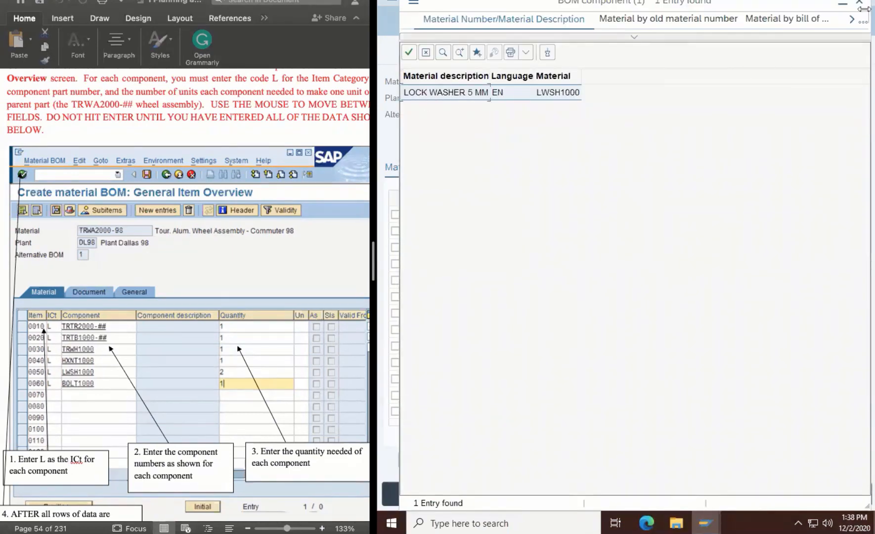
{"action": "double_click", "coordinate": [438, 94]}
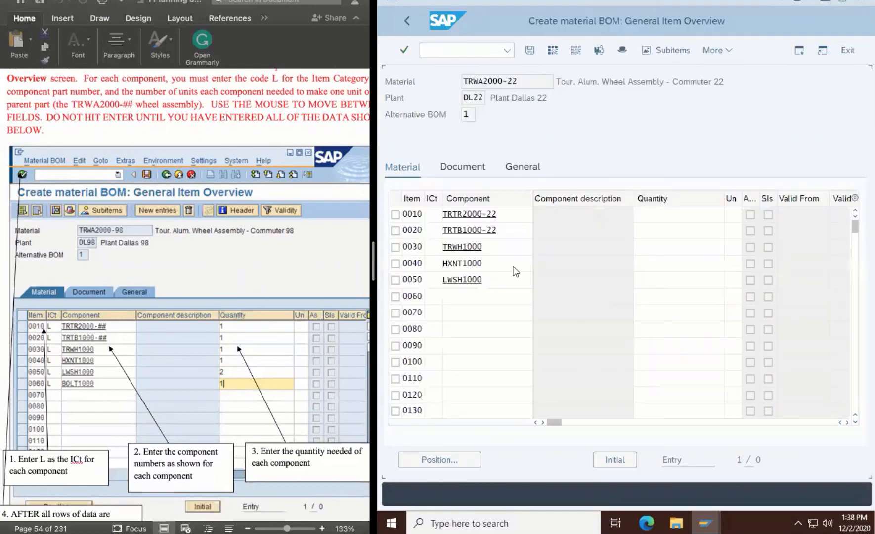
{"action": "left_click", "coordinate": [478, 293]}
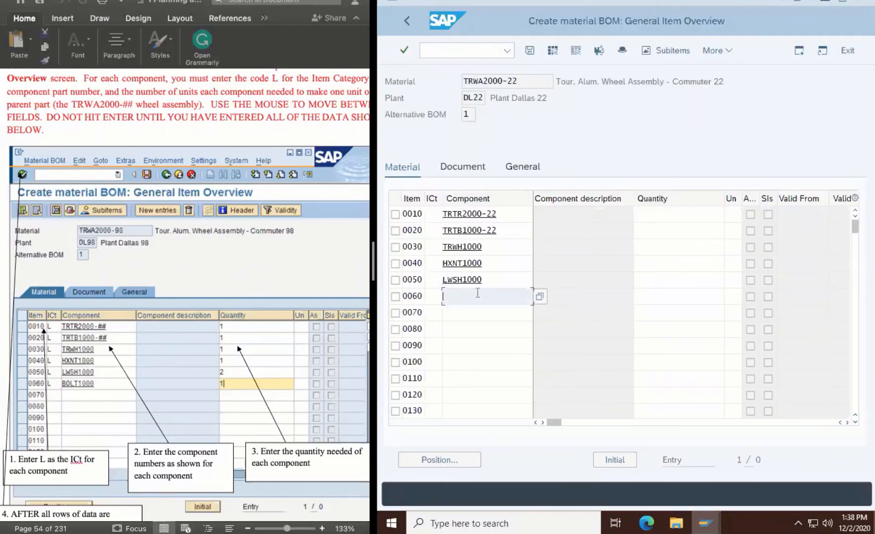
{"action": "type", "text": "BOLT1000"}
Step: Set the quantity to 2 for LWSH1000 and to 1 for the other five components
{"action": "left_click", "coordinate": [654, 218]}
{"action": "type", "text": "1"}
{"action": "left_click", "coordinate": [652, 231]}
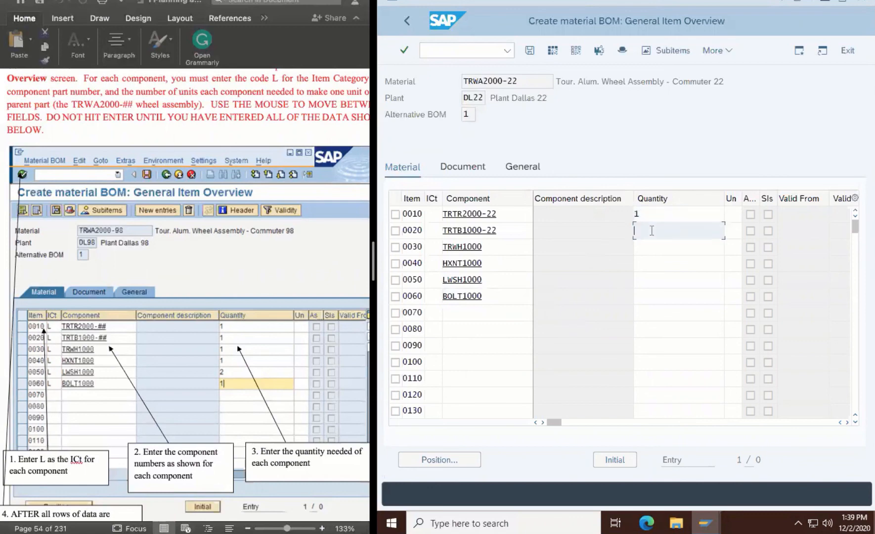
{"action": "type", "text": "1"}
{"action": "left_click", "coordinate": [651, 247]}
{"action": "type", "text": "1"}
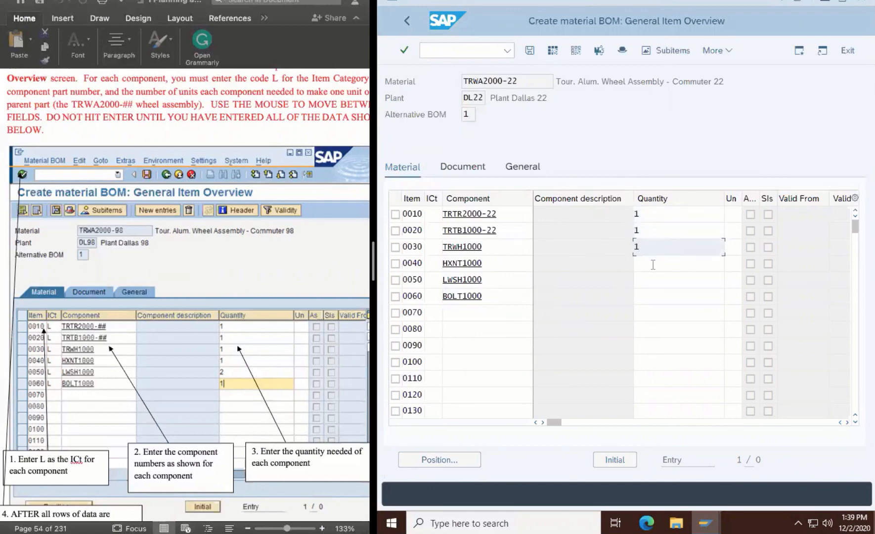
{"action": "left_click", "coordinate": [653, 265]}
{"action": "type", "text": "1"}
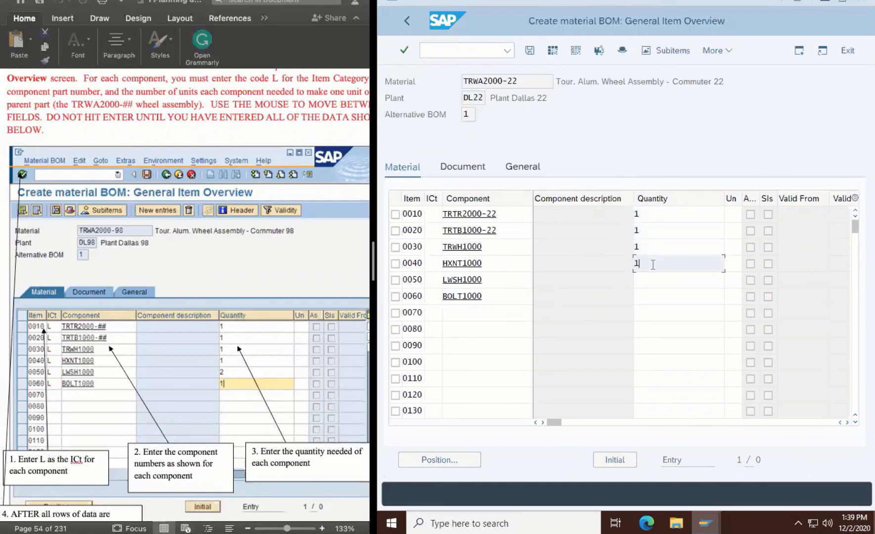
{"action": "left_click", "coordinate": [650, 279]}
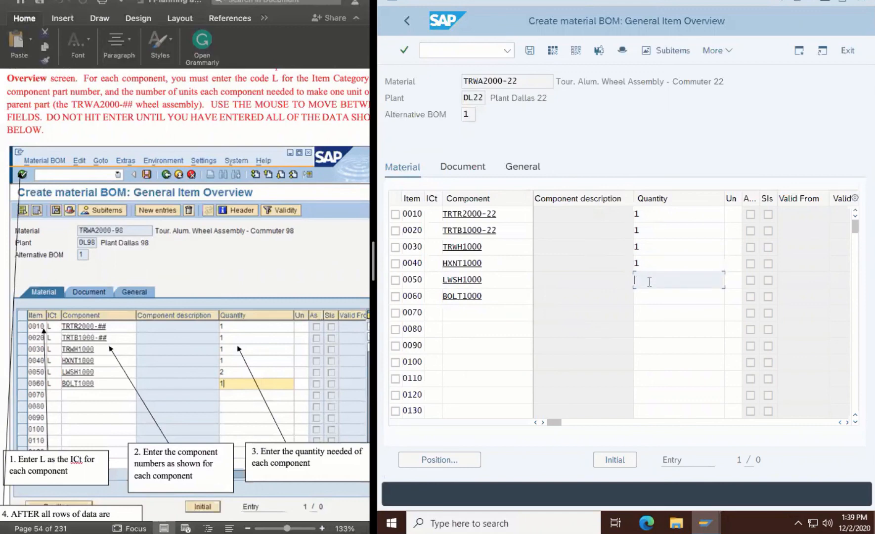
{"action": "type", "text": "2"}
{"action": "left_click", "coordinate": [648, 295]}
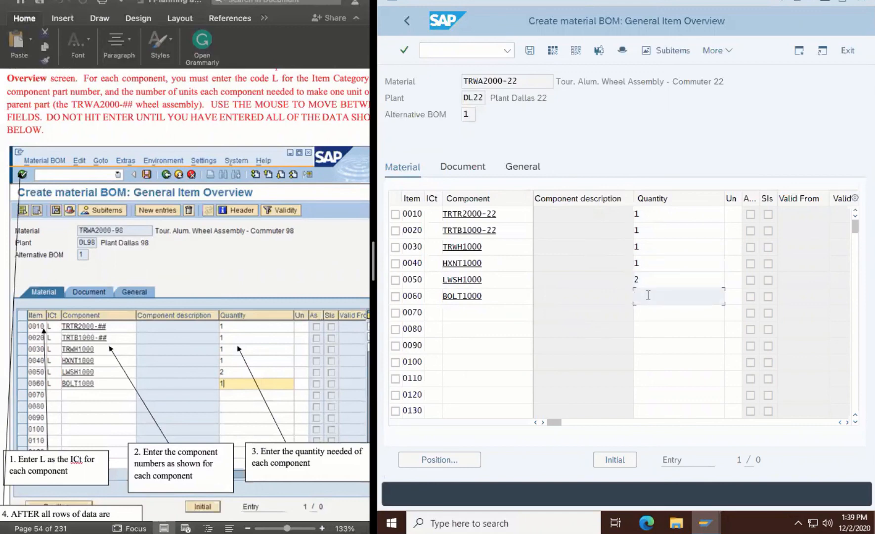
{"action": "type", "text": "1"}
Step: Assign item category L (stock item) to all six items, 0010 through 0060
{"action": "left_click", "coordinate": [435, 214]}
{"action": "type", "text": "L"}
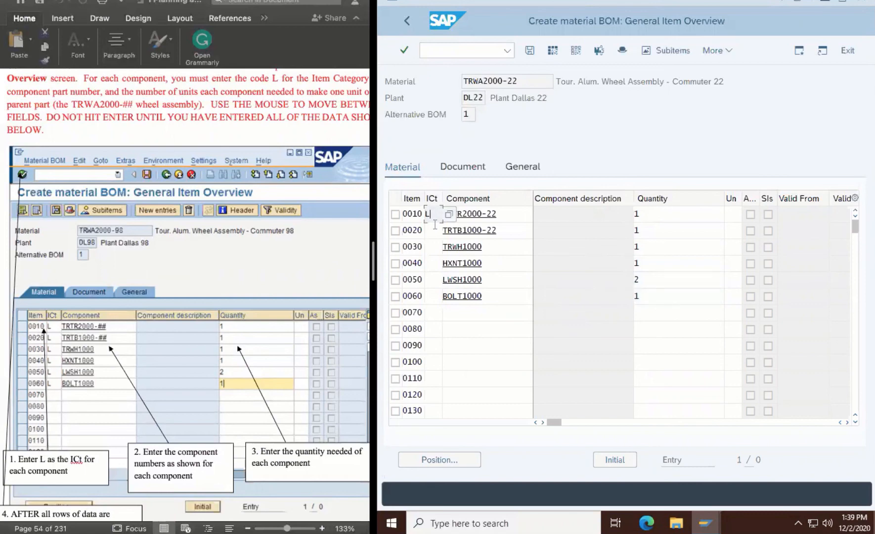
{"action": "left_click", "coordinate": [451, 214]}
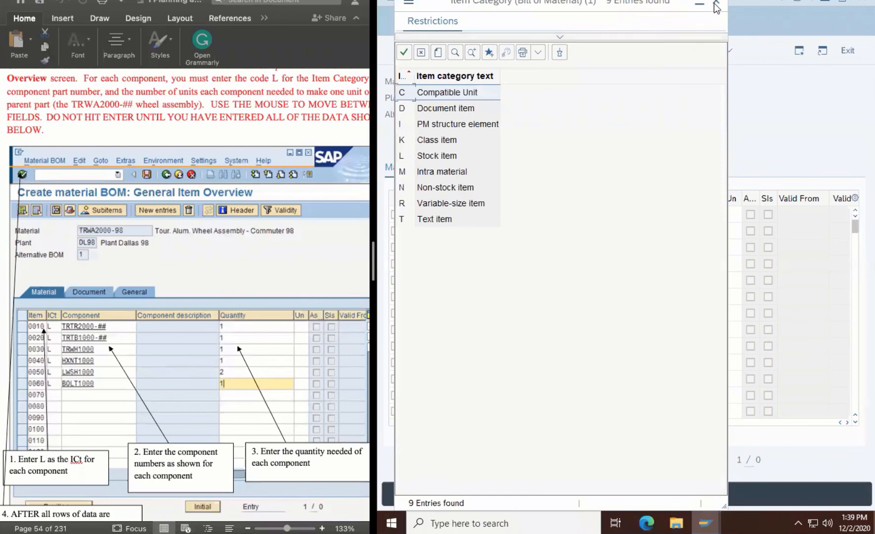
{"action": "left_click", "coordinate": [428, 156]}
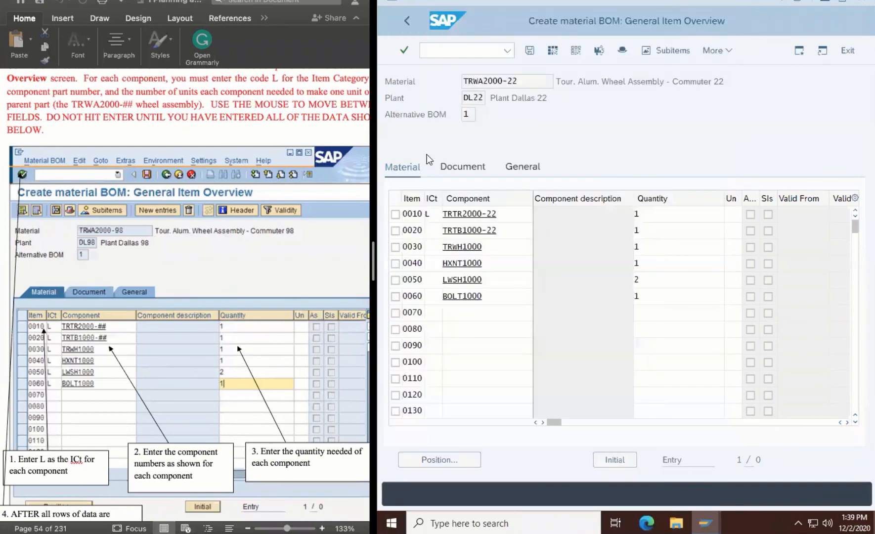
{"action": "left_click", "coordinate": [430, 230]}
{"action": "type", "text": "L"}
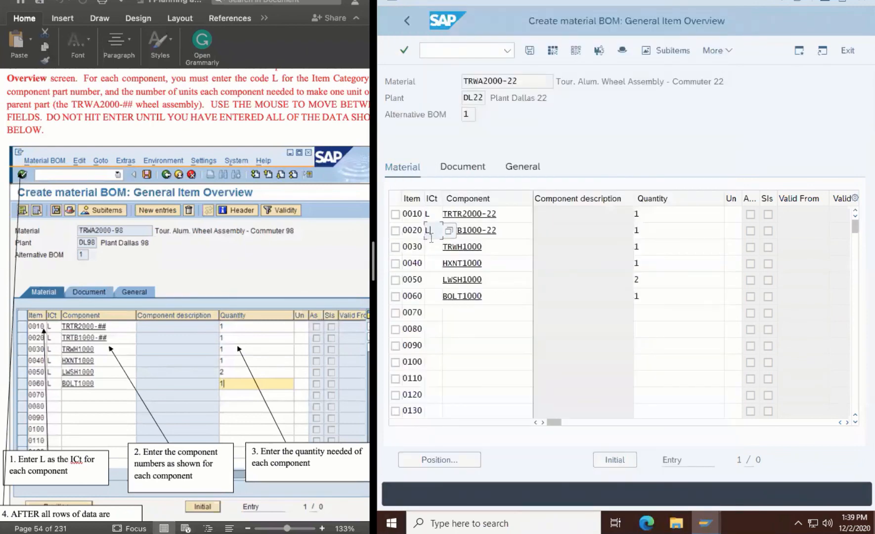
{"action": "left_click", "coordinate": [430, 246]}
{"action": "type", "text": "L"}
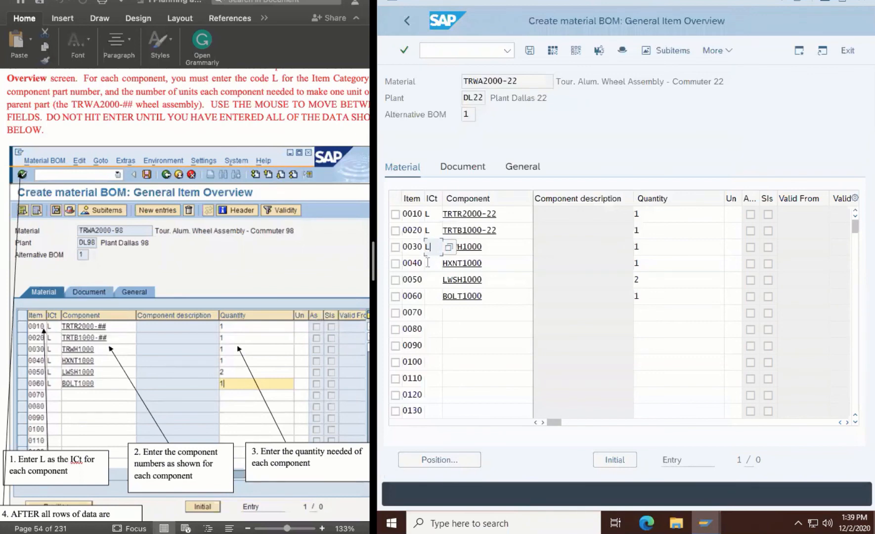
{"action": "left_click", "coordinate": [428, 262]}
{"action": "type", "text": "L"}
{"action": "left_click", "coordinate": [428, 279]}
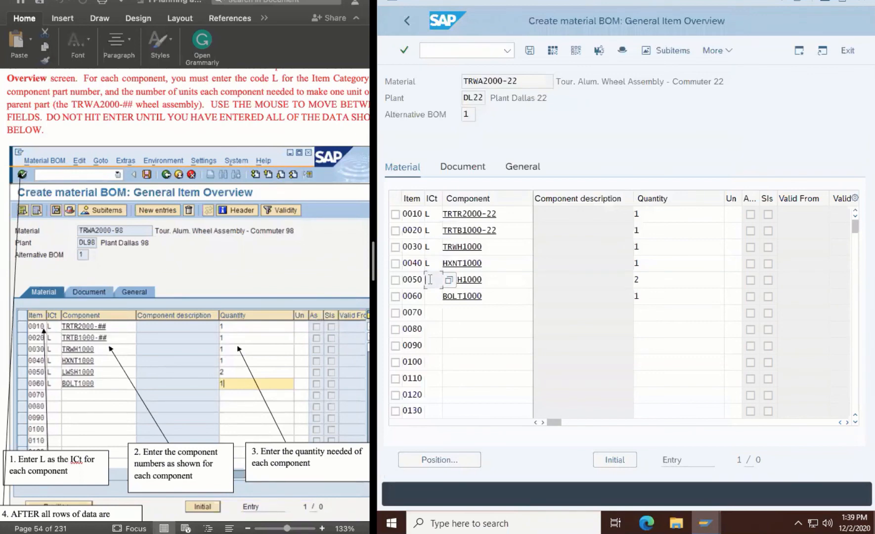
{"action": "type", "text": "L"}
{"action": "left_click", "coordinate": [430, 295]}
{"action": "type", "text": "L"}
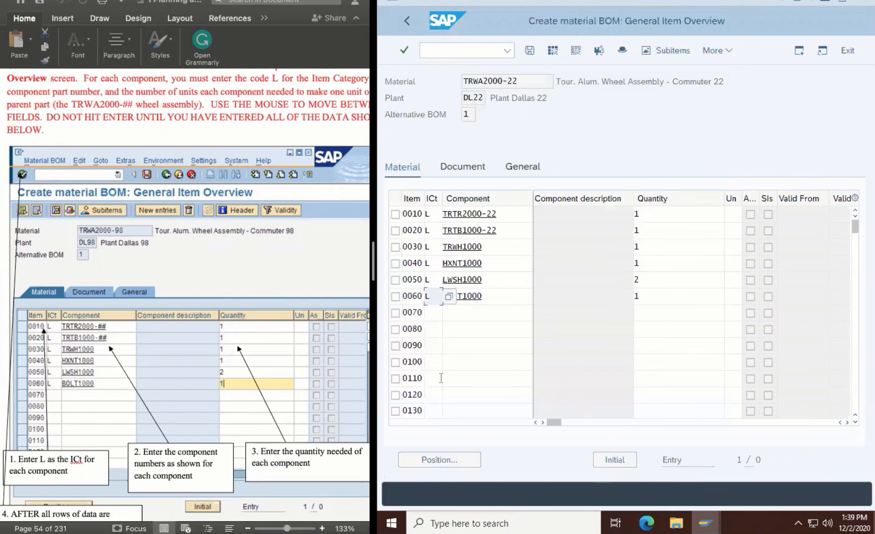
Step: Validate the six item entries and save the TRWA2000-22 bill of material
{"action": "left_click", "coordinate": [403, 52]}
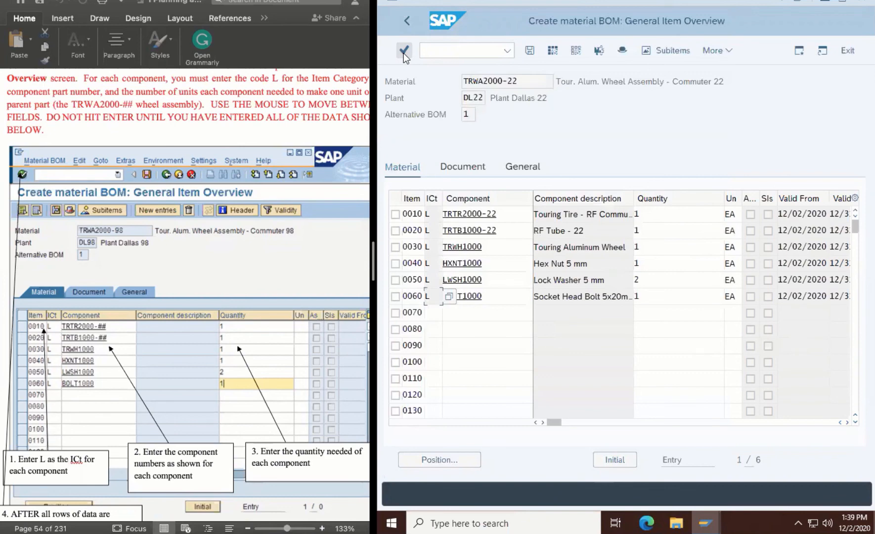
{"action": "left_click", "coordinate": [529, 51]}
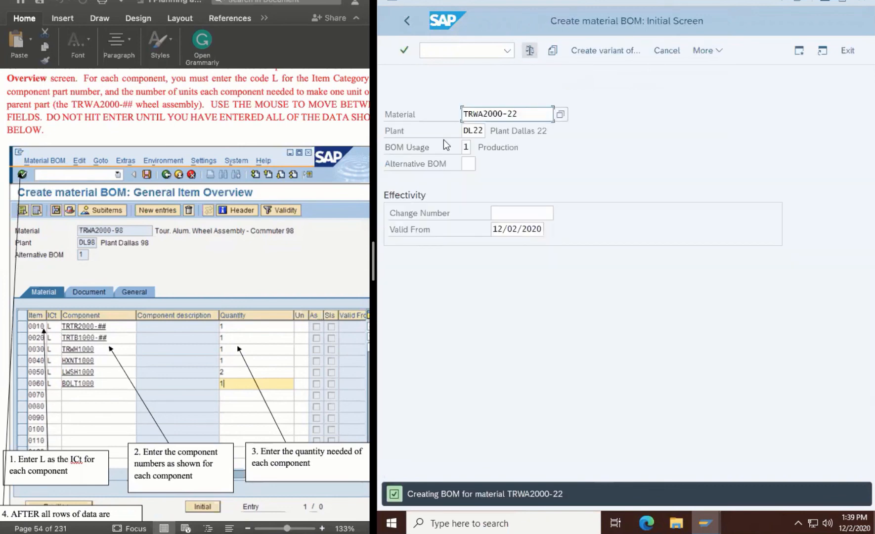
Step: Read the lab instructions from the BOM saving step and summary through section 2.3 on exploding the RFRT2000 multilevel BOM
{"action": "scroll", "coordinate": [217, 330], "scroll_direction": "down", "scroll_amount": 7}
{"action": "scroll", "coordinate": [218, 330], "scroll_direction": "down", "scroll_amount": 3}
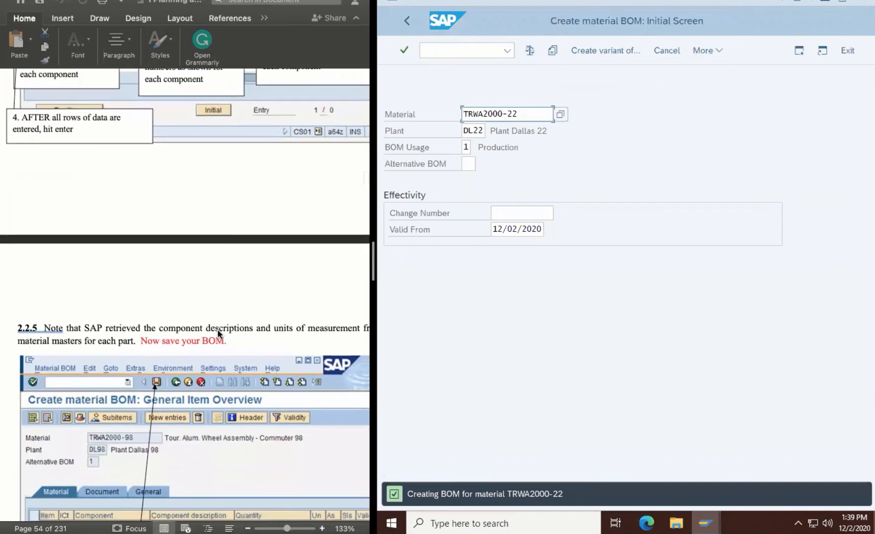
{"action": "scroll", "coordinate": [217, 329], "scroll_direction": "down", "scroll_amount": 8}
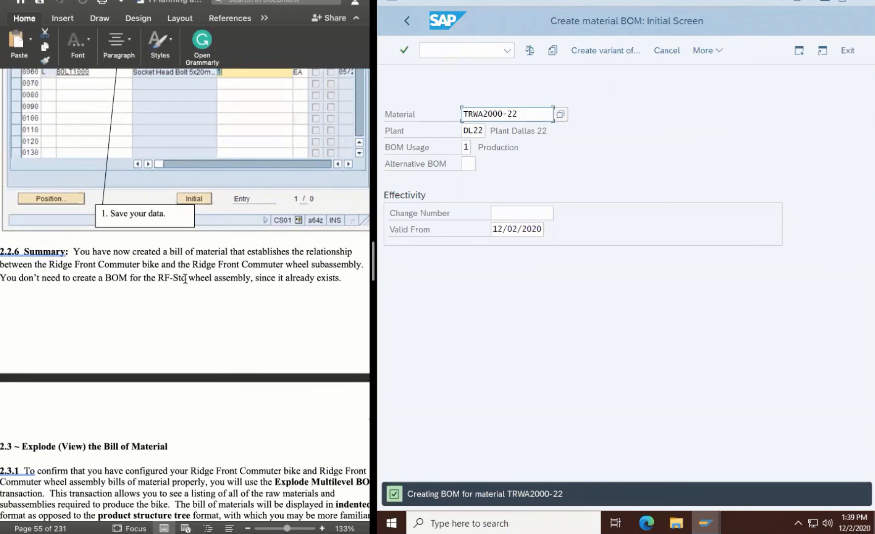
{"action": "scroll", "coordinate": [185, 278], "scroll_direction": "down", "scroll_amount": 1}
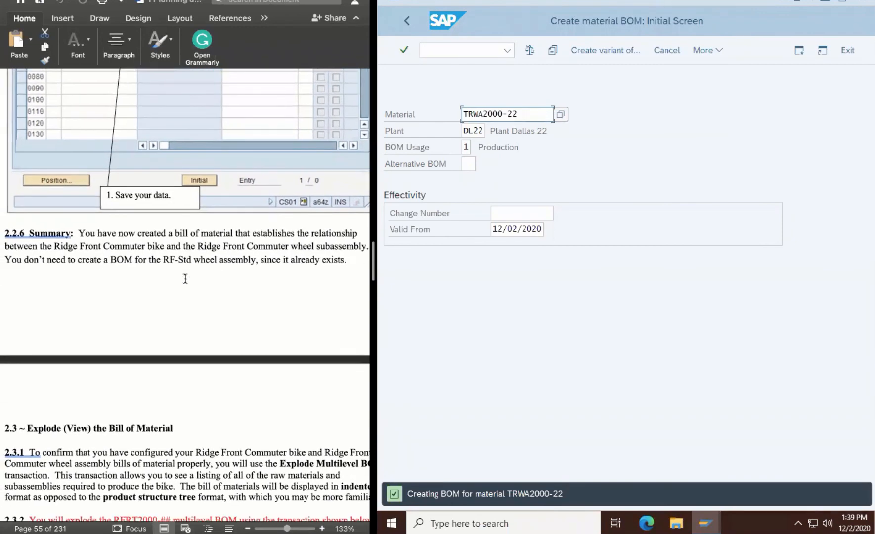
{"action": "scroll", "coordinate": [185, 278], "scroll_direction": "up", "scroll_amount": 5}
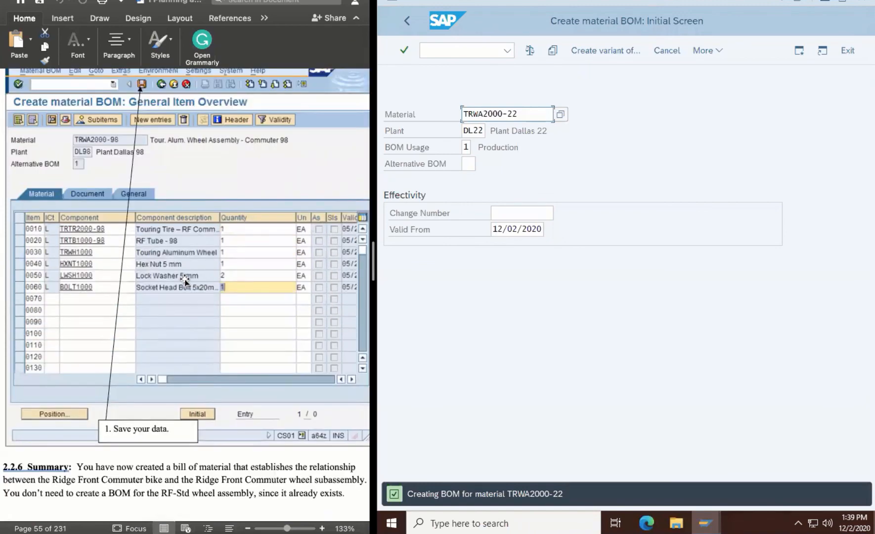
{"action": "scroll", "coordinate": [184, 281], "scroll_direction": "down", "scroll_amount": 5}
{"action": "scroll", "coordinate": [145, 322], "scroll_direction": "down", "scroll_amount": 5}
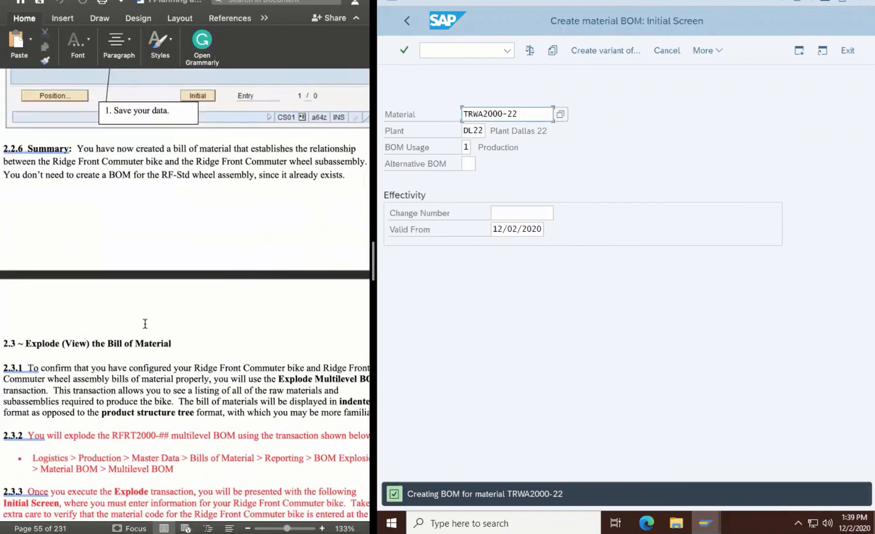
{"action": "scroll", "coordinate": [159, 366], "scroll_direction": "down", "scroll_amount": 3}
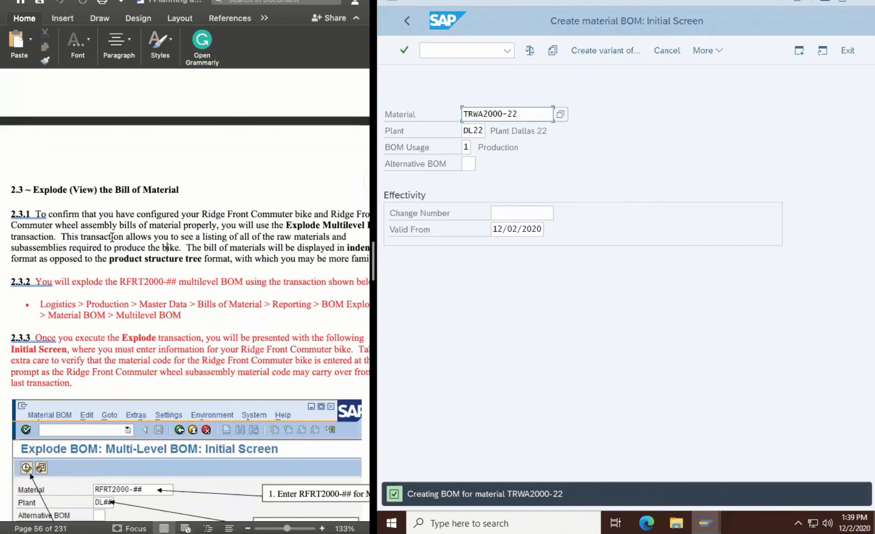
Step: Check the TRWA2000-22 entry in the BOM creation transaction, leave it and return to the SAP Easy Access overview
{"action": "scroll", "coordinate": [179, 255], "scroll_direction": "down", "scroll_amount": 1}
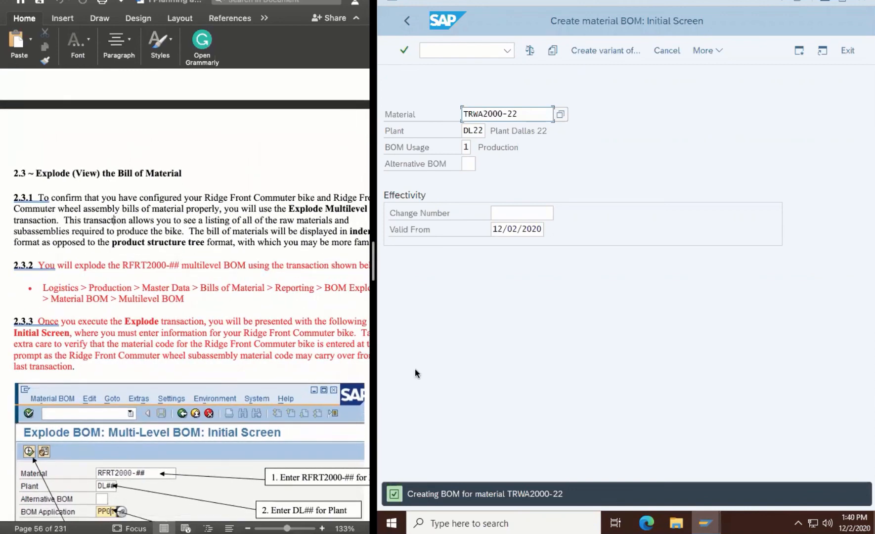
{"action": "left_click", "coordinate": [424, 355]}
{"action": "left_click", "coordinate": [404, 52]}
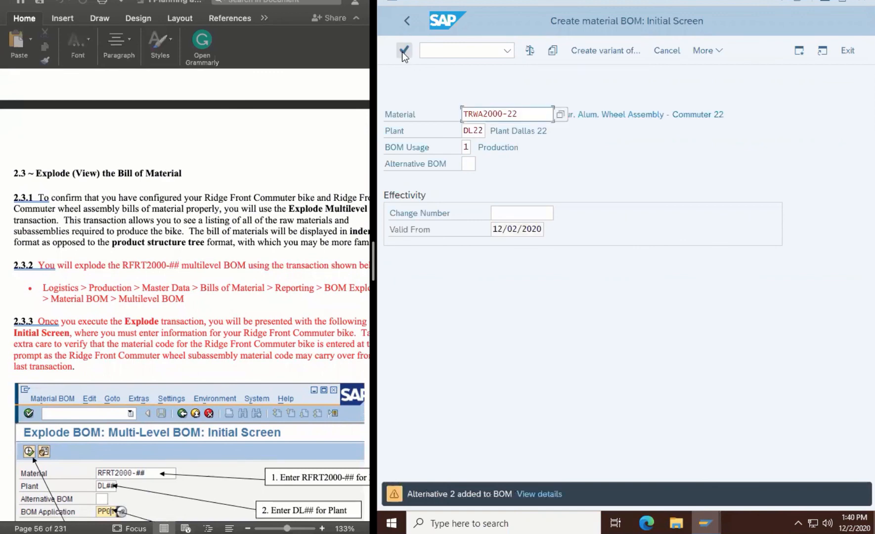
{"action": "left_click", "coordinate": [409, 23]}
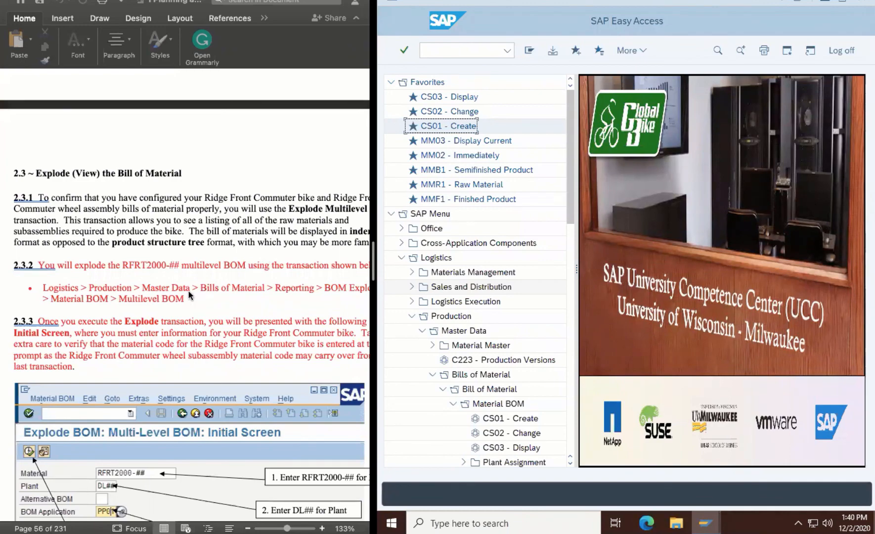
Step: Skim the lab instructions from the multilevel BOM explosion through routing sections 2.4 and 2.5 to work center section 2.6
{"action": "scroll", "coordinate": [189, 294], "scroll_direction": "down", "scroll_amount": 15}
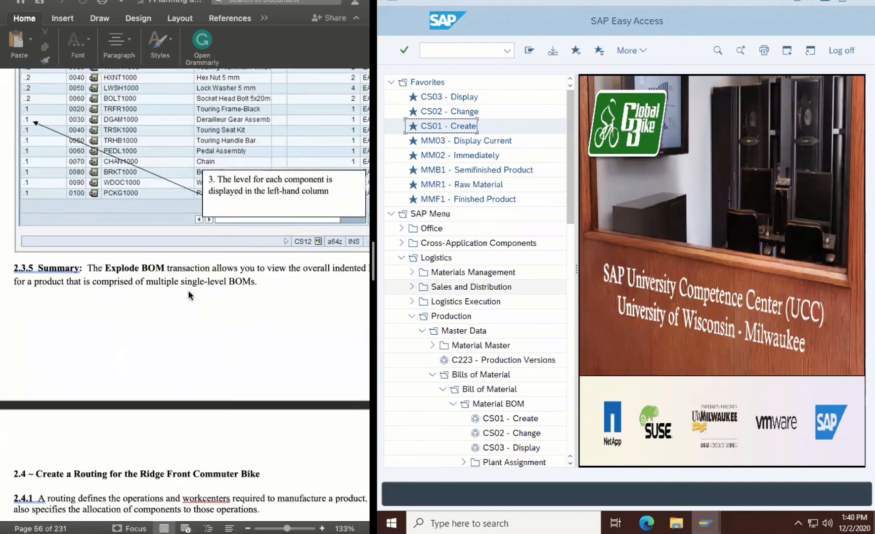
{"action": "scroll", "coordinate": [188, 295], "scroll_direction": "down", "scroll_amount": 15}
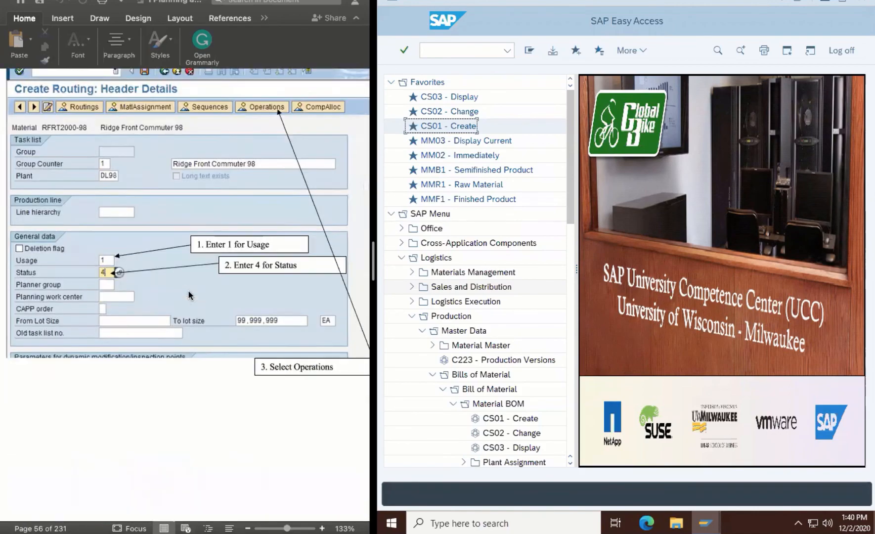
{"action": "scroll", "coordinate": [188, 294], "scroll_direction": "down", "scroll_amount": 15}
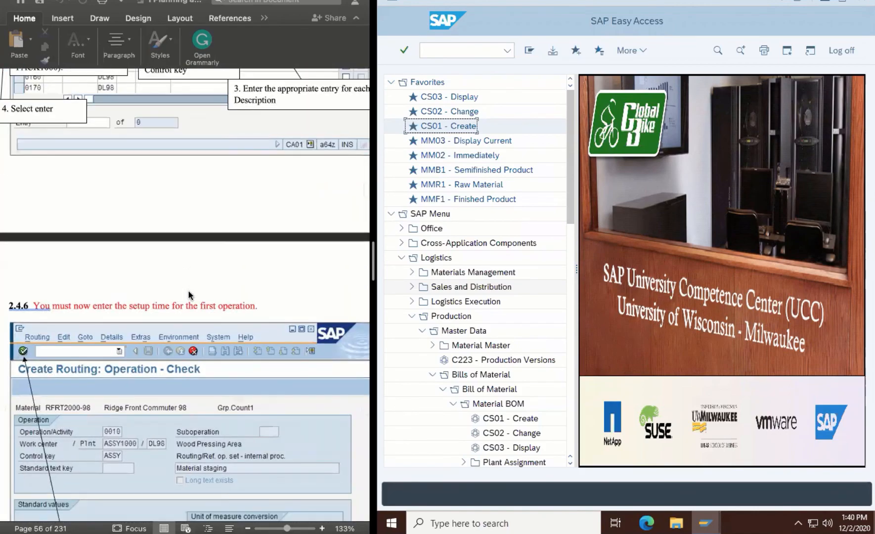
{"action": "scroll", "coordinate": [189, 295], "scroll_direction": "down", "scroll_amount": 20}
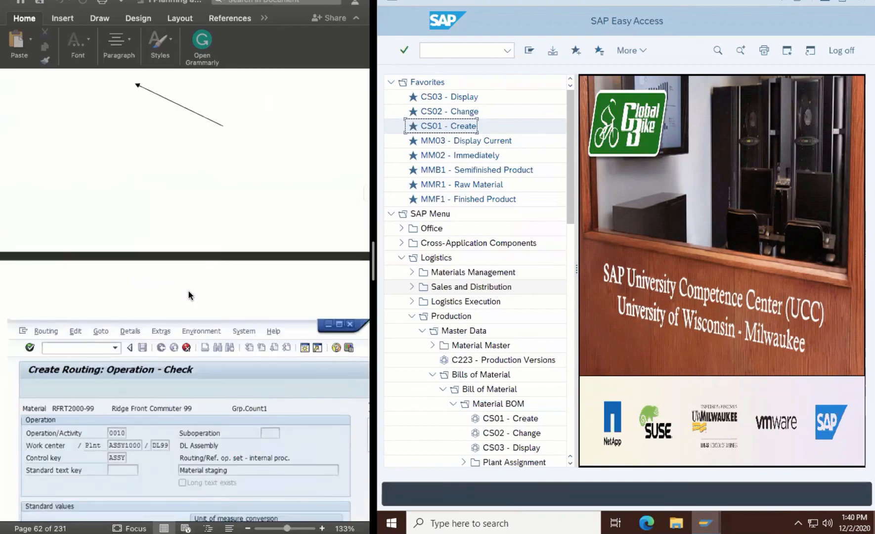
{"action": "scroll", "coordinate": [189, 295], "scroll_direction": "down", "scroll_amount": 20}
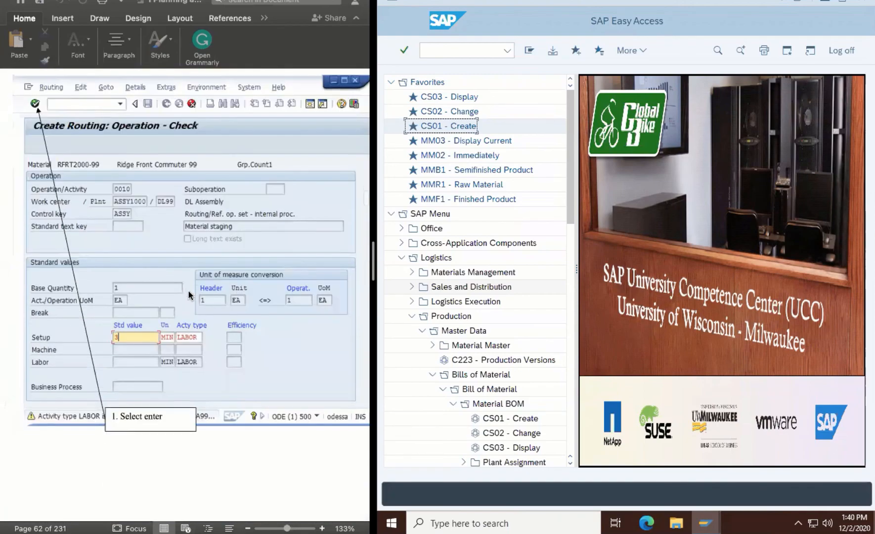
{"action": "scroll", "coordinate": [189, 290], "scroll_direction": "down", "scroll_amount": 20}
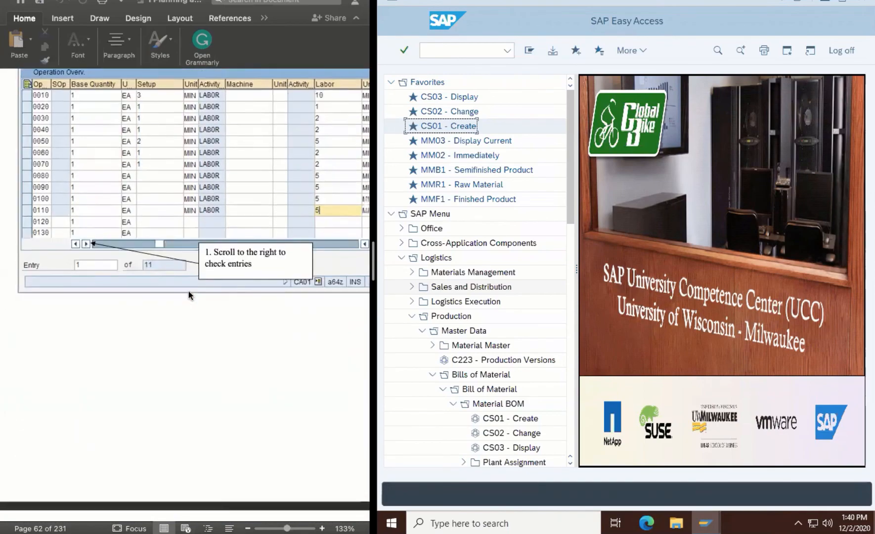
{"action": "scroll", "coordinate": [188, 291], "scroll_direction": "down", "scroll_amount": 15}
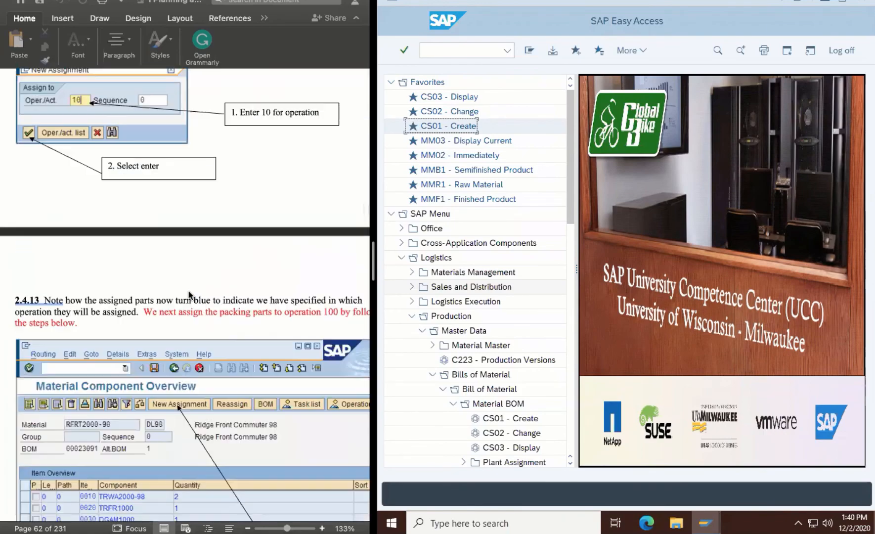
{"action": "scroll", "coordinate": [189, 290], "scroll_direction": "down", "scroll_amount": 20}
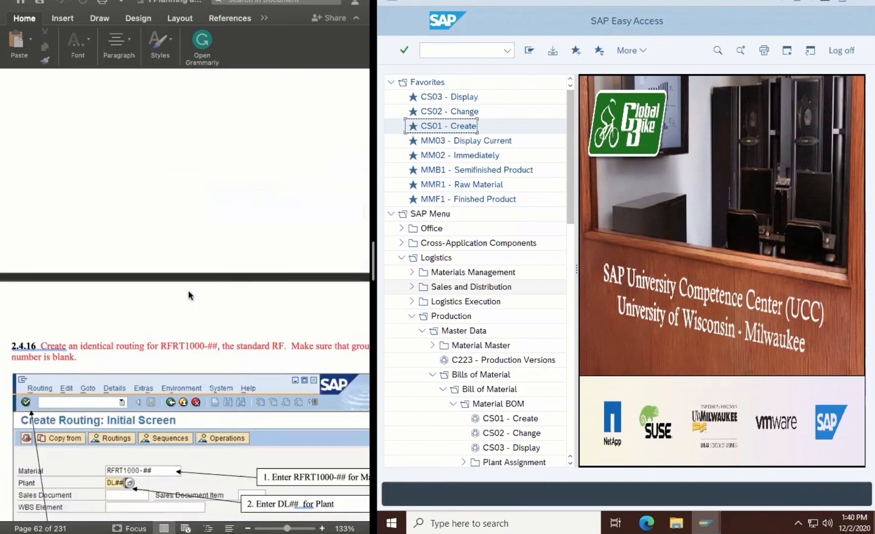
{"action": "scroll", "coordinate": [189, 296], "scroll_direction": "down", "scroll_amount": 20}
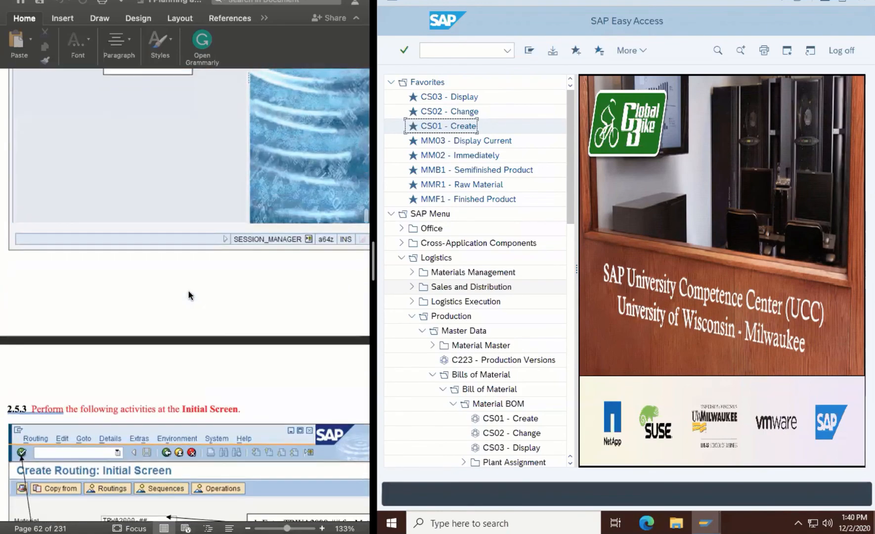
{"action": "scroll", "coordinate": [189, 296], "scroll_direction": "down", "scroll_amount": 20}
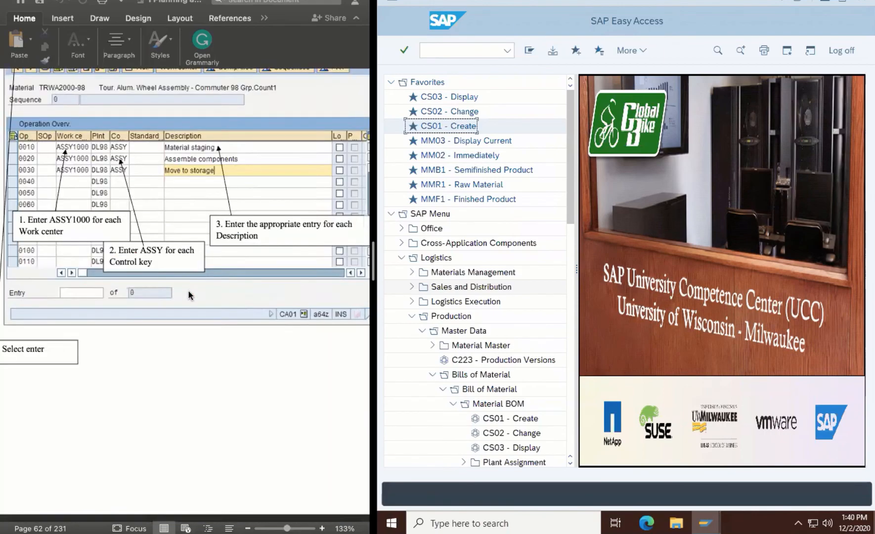
{"action": "scroll", "coordinate": [189, 291], "scroll_direction": "down", "scroll_amount": 20}
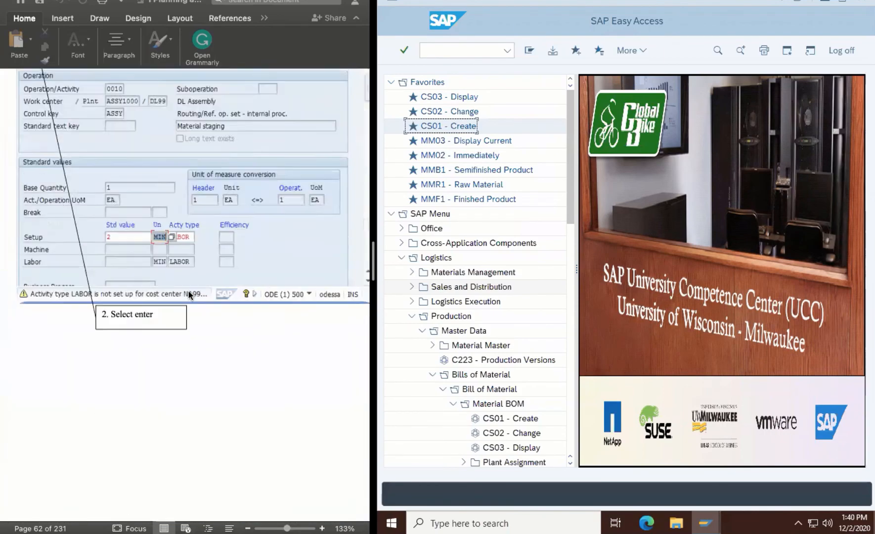
{"action": "scroll", "coordinate": [189, 290], "scroll_direction": "down", "scroll_amount": 20}
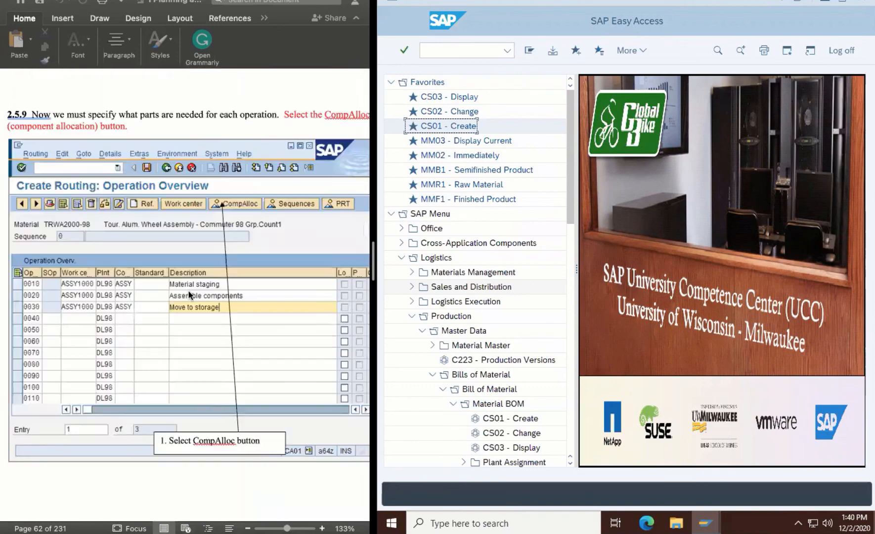
{"action": "scroll", "coordinate": [189, 291], "scroll_direction": "down", "scroll_amount": 20}
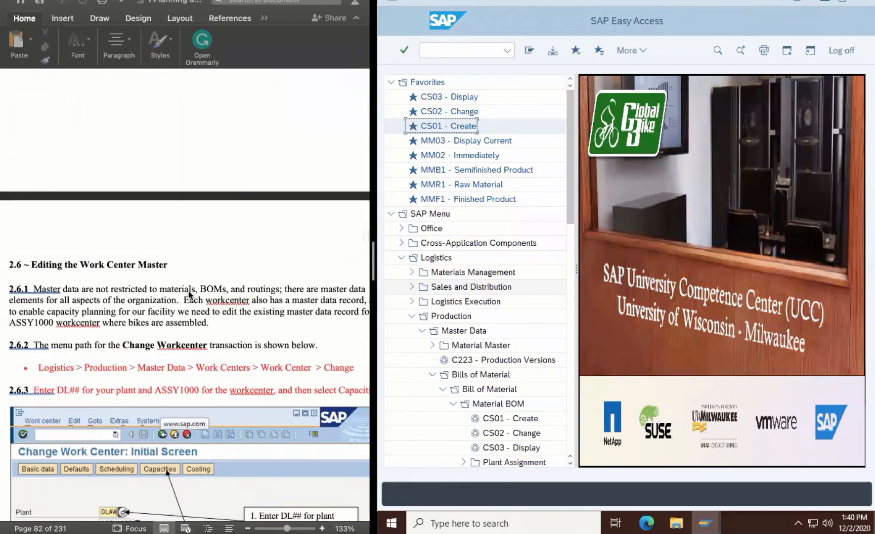
Step: Review lab section 2.6 on editing the ASSY1000 work center master, up to the start of lab 3, ending at step 2.6.4
{"action": "scroll", "coordinate": [189, 290], "scroll_direction": "down", "scroll_amount": 5}
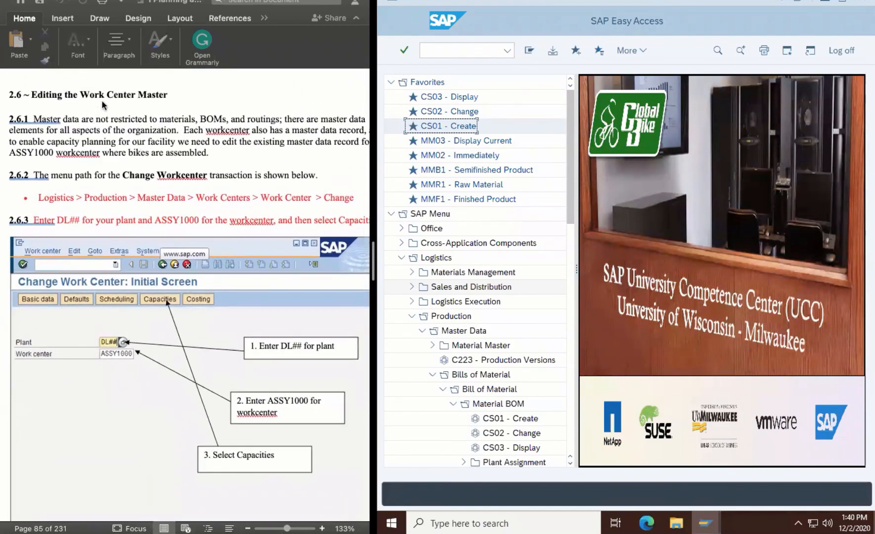
{"action": "scroll", "coordinate": [135, 200], "scroll_direction": "down", "scroll_amount": 15}
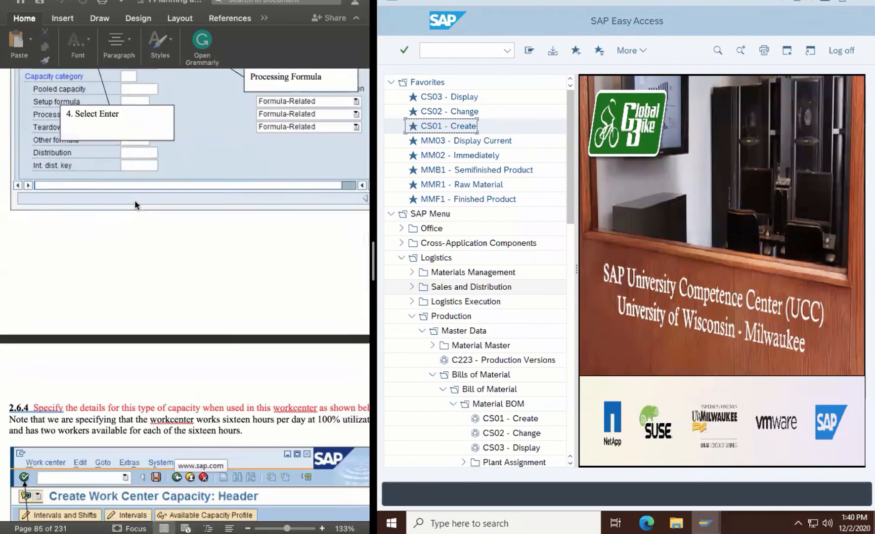
{"action": "scroll", "coordinate": [135, 199], "scroll_direction": "down", "scroll_amount": 15}
{"action": "scroll", "coordinate": [134, 200], "scroll_direction": "up", "scroll_amount": 12}
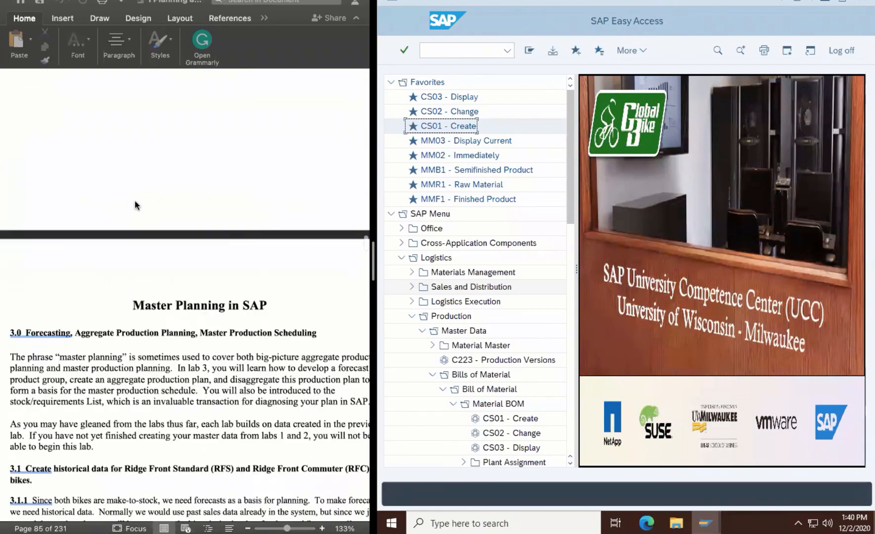
{"action": "scroll", "coordinate": [134, 201], "scroll_direction": "up", "scroll_amount": 3}
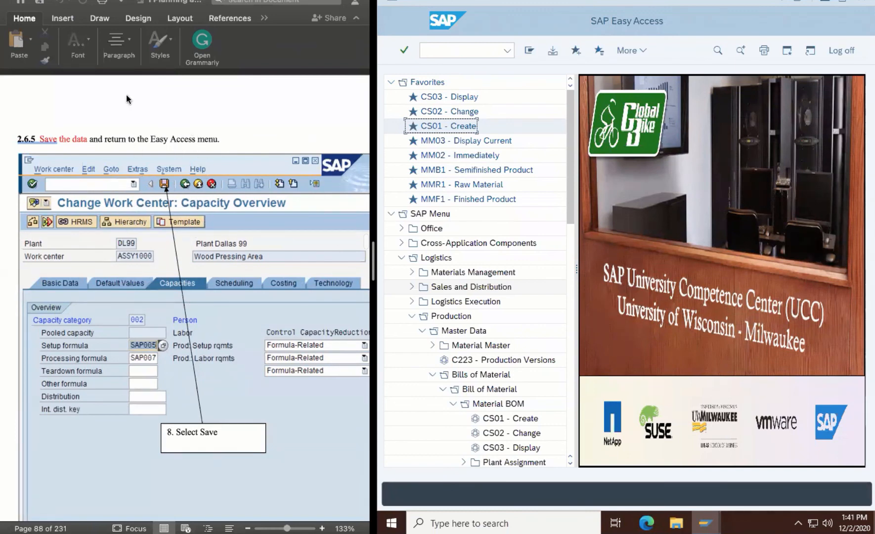
{"action": "scroll", "coordinate": [178, 153], "scroll_direction": "up", "scroll_amount": 10}
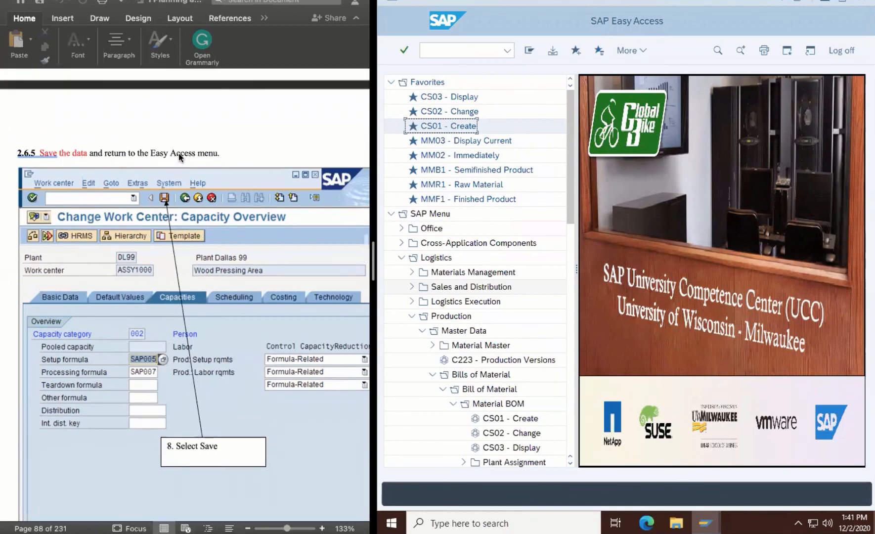
{"action": "scroll", "coordinate": [178, 153], "scroll_direction": "up", "scroll_amount": 5}
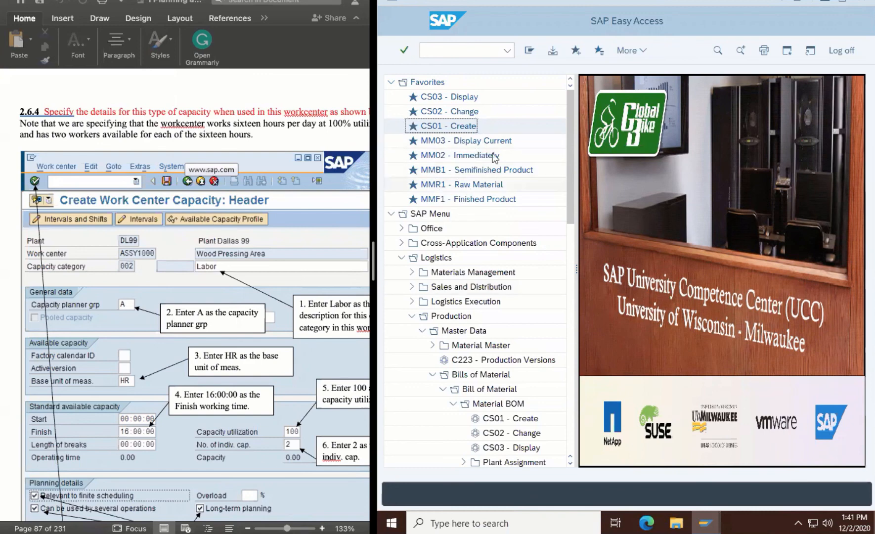
{"action": "left_click", "coordinate": [472, 142]}
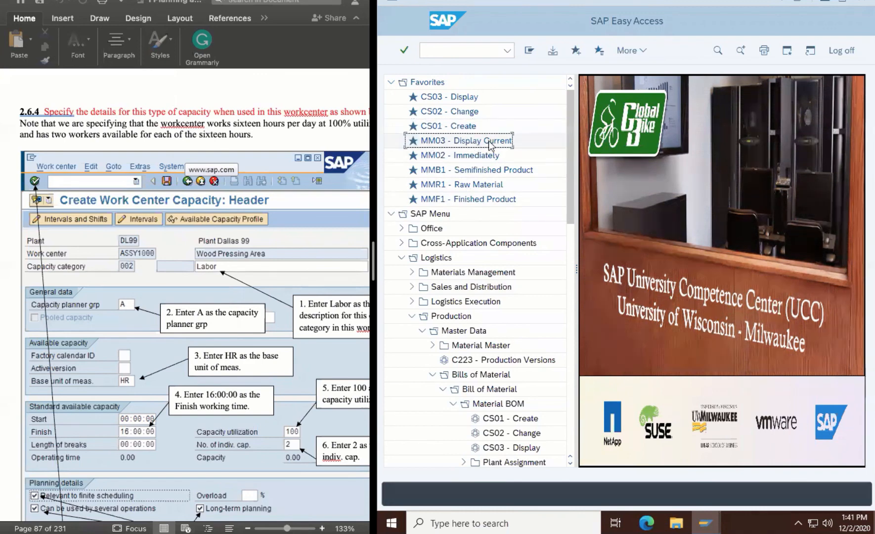
{"action": "double_click", "coordinate": [461, 116]}
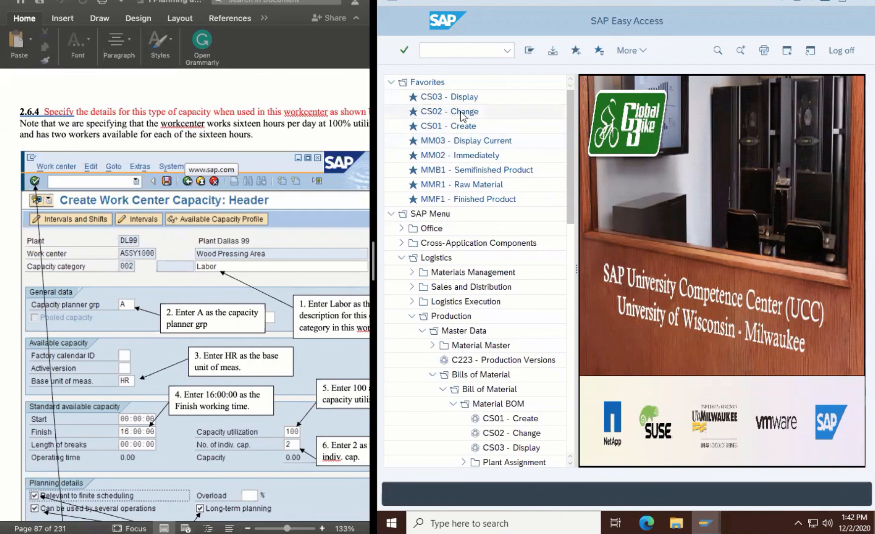
{"action": "left_click", "coordinate": [408, 21]}
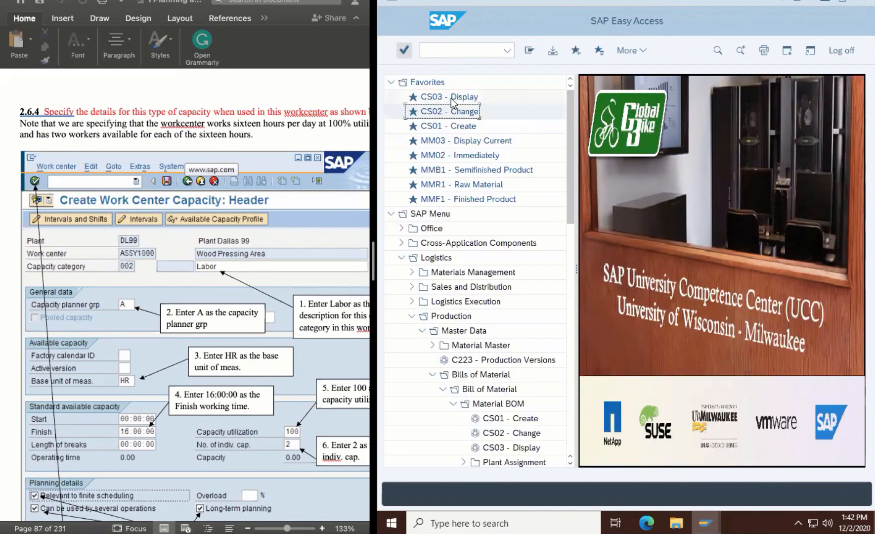
Step: Open the CS03 BOM display transaction, search its material numbers for *-22 and close the result list without choosing one
{"action": "double_click", "coordinate": [465, 97]}
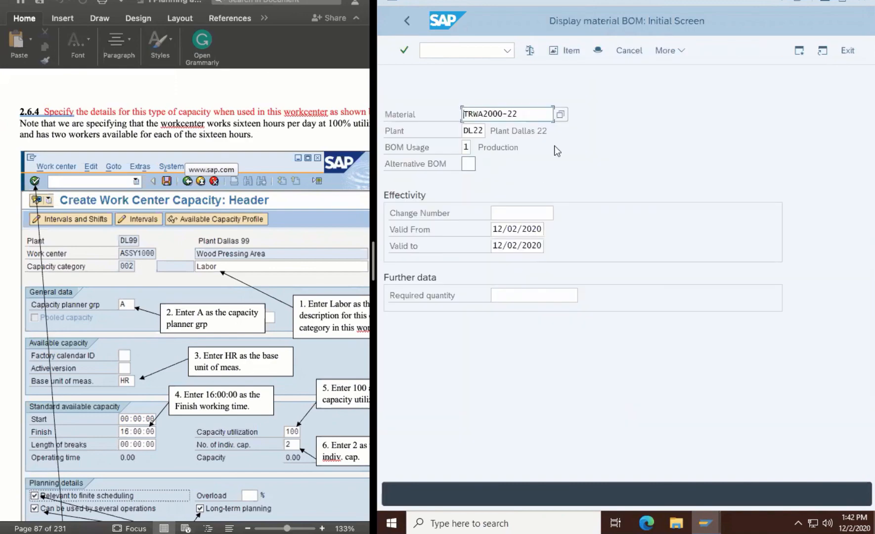
{"action": "left_click", "coordinate": [560, 115]}
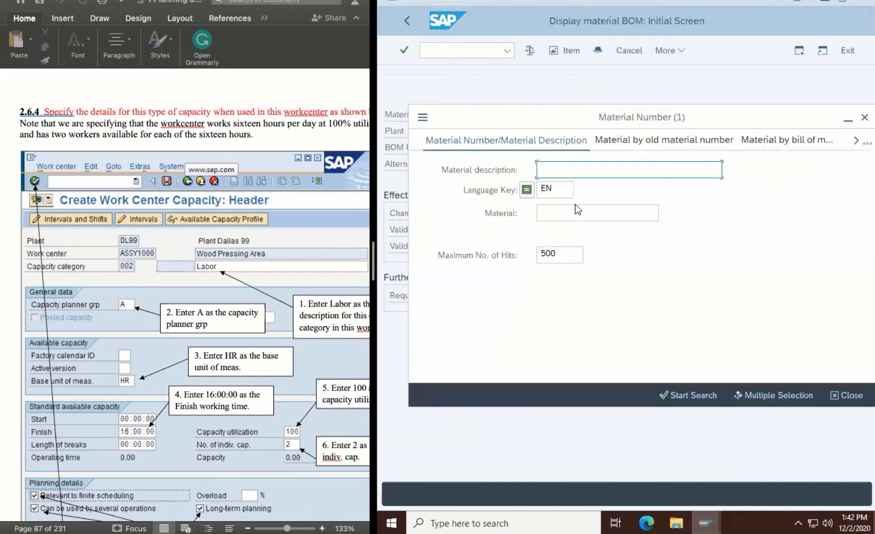
{"action": "left_click", "coordinate": [575, 210]}
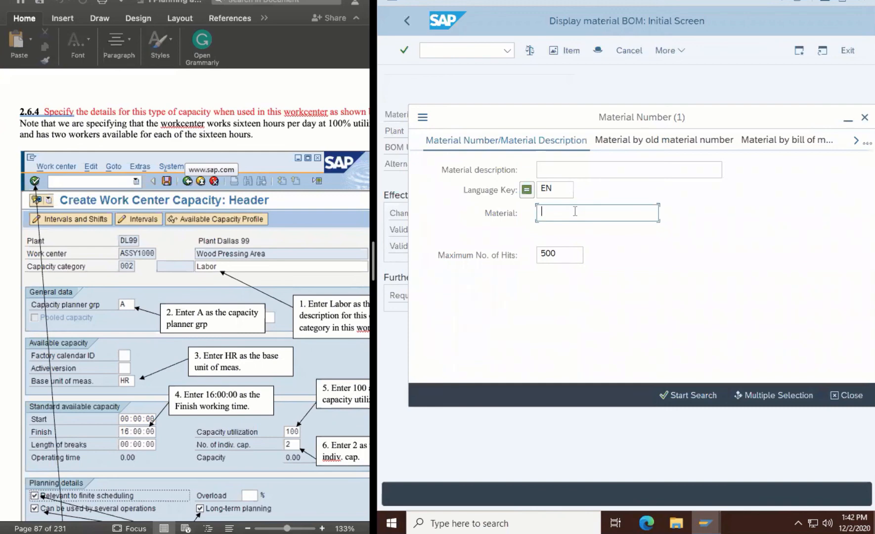
{"action": "type", "text": "*-22"}
{"action": "key", "text": "Return"}
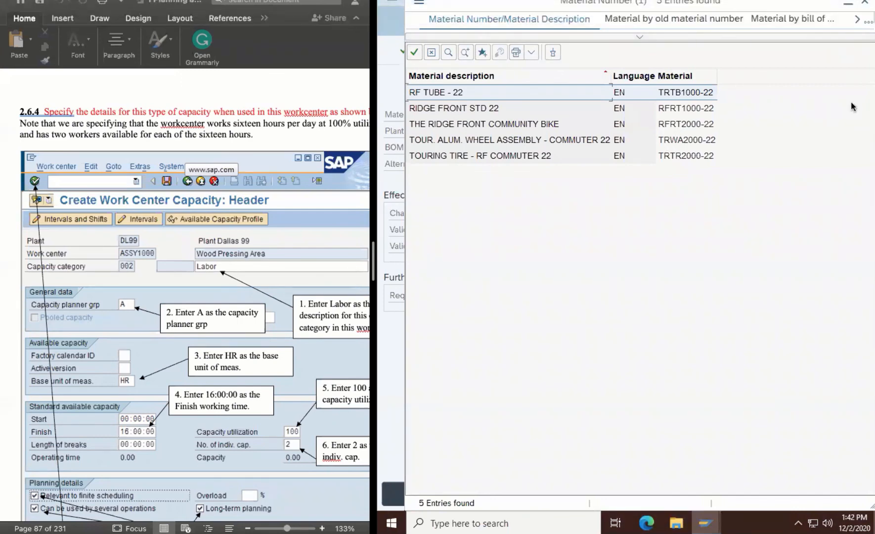
{"action": "left_click", "coordinate": [861, 6]}
Step: Go back through the lab instructions from section 2.6.4 to section 2.2, ending at section 2.3 on exploding the bill of material
{"action": "scroll", "coordinate": [207, 385], "scroll_direction": "up", "scroll_amount": 10}
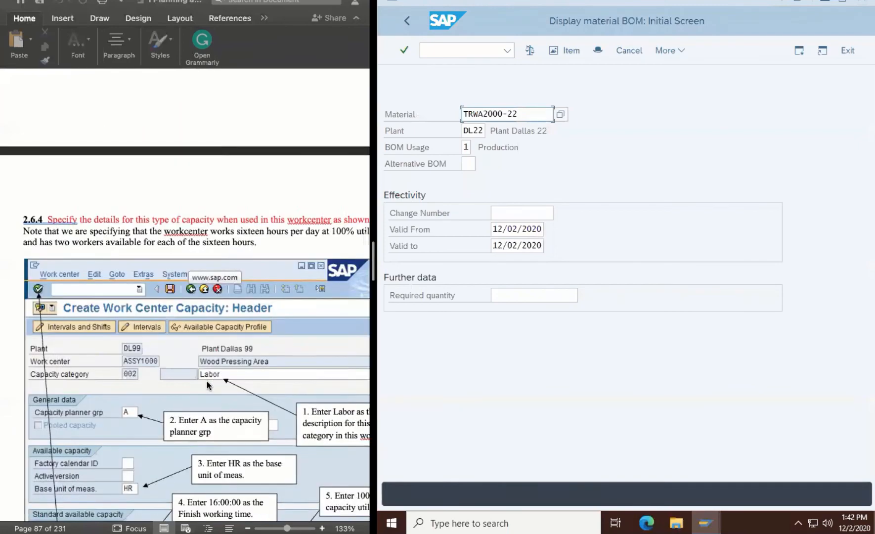
{"action": "scroll", "coordinate": [206, 385], "scroll_direction": "up", "scroll_amount": 10}
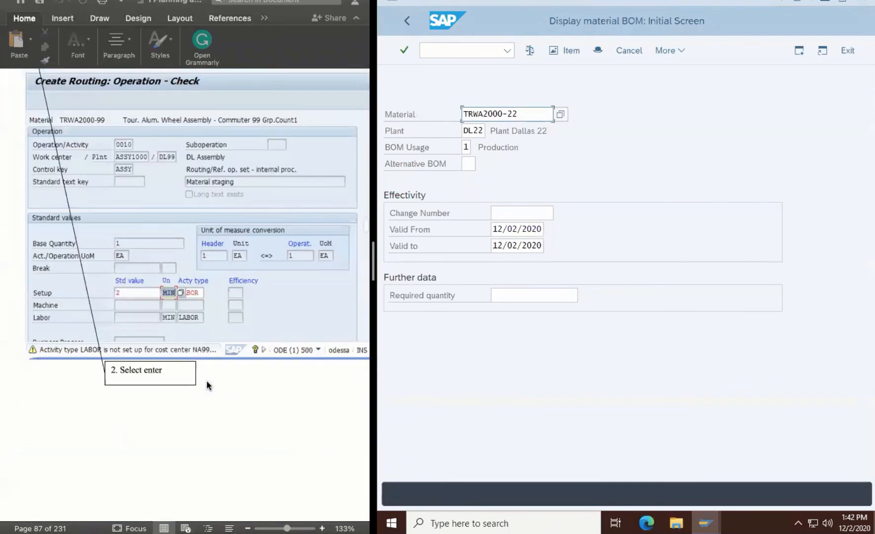
{"action": "scroll", "coordinate": [207, 384], "scroll_direction": "up", "scroll_amount": 15}
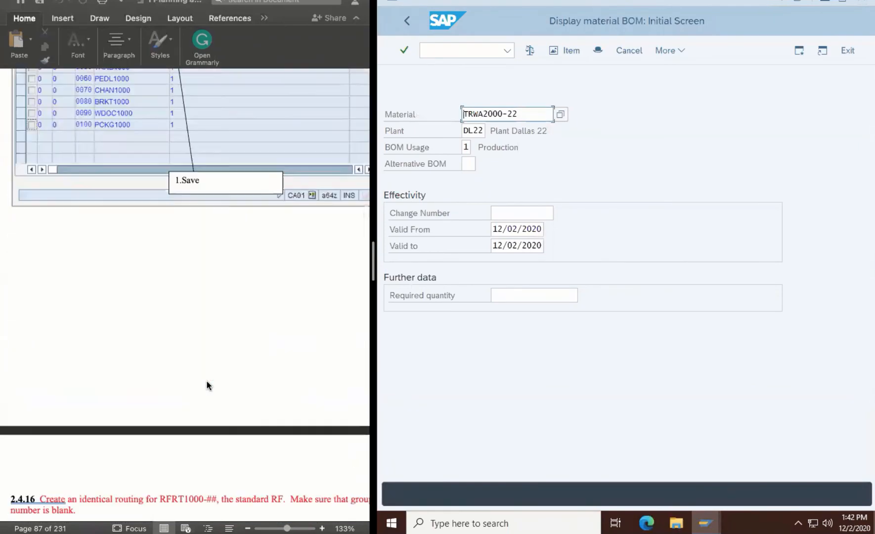
{"action": "scroll", "coordinate": [207, 385], "scroll_direction": "up", "scroll_amount": 10}
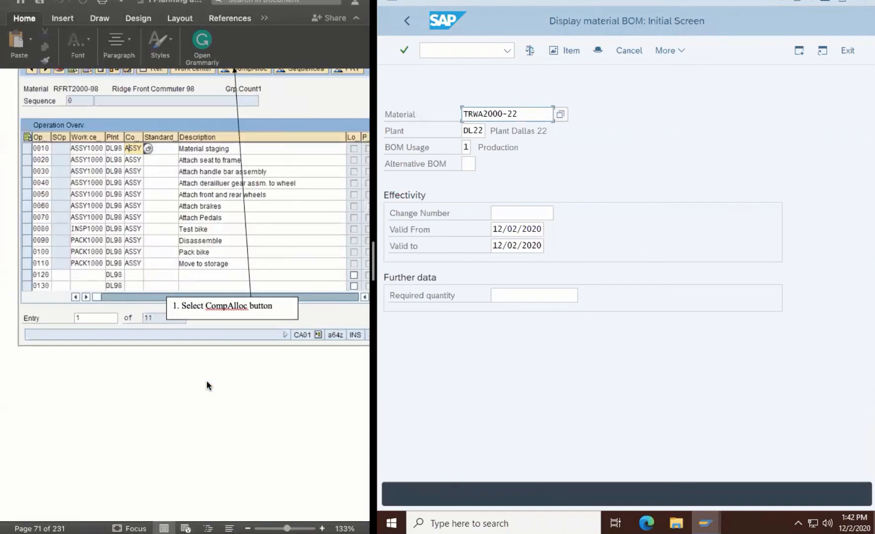
{"action": "scroll", "coordinate": [207, 385], "scroll_direction": "up", "scroll_amount": 10}
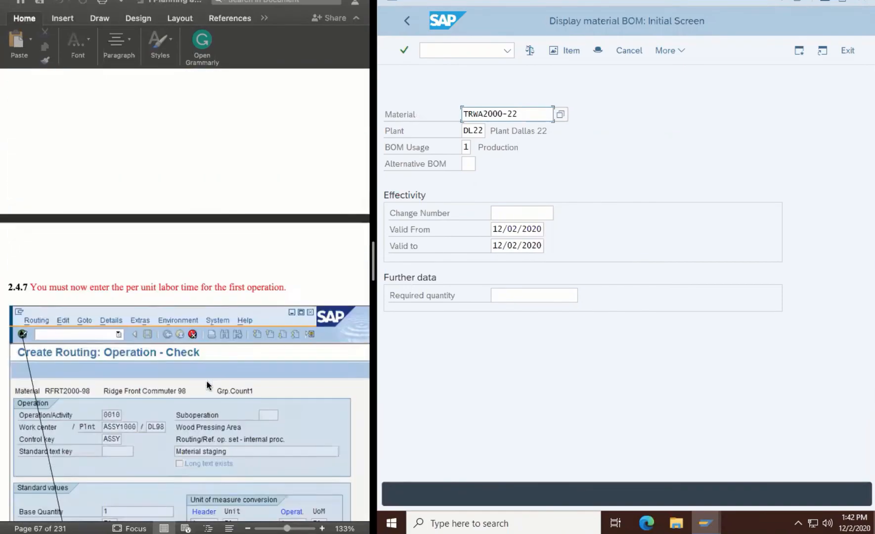
{"action": "scroll", "coordinate": [206, 386], "scroll_direction": "up", "scroll_amount": 10}
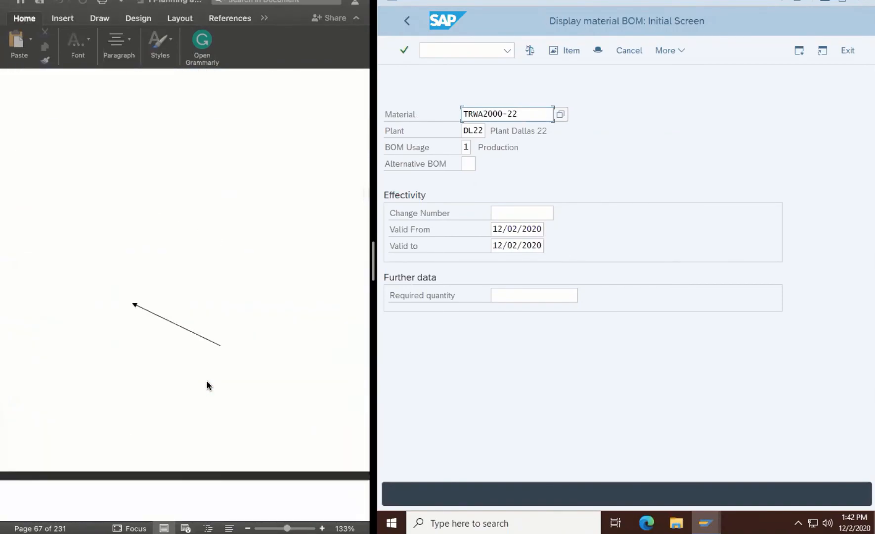
{"action": "scroll", "coordinate": [207, 385], "scroll_direction": "up", "scroll_amount": 15}
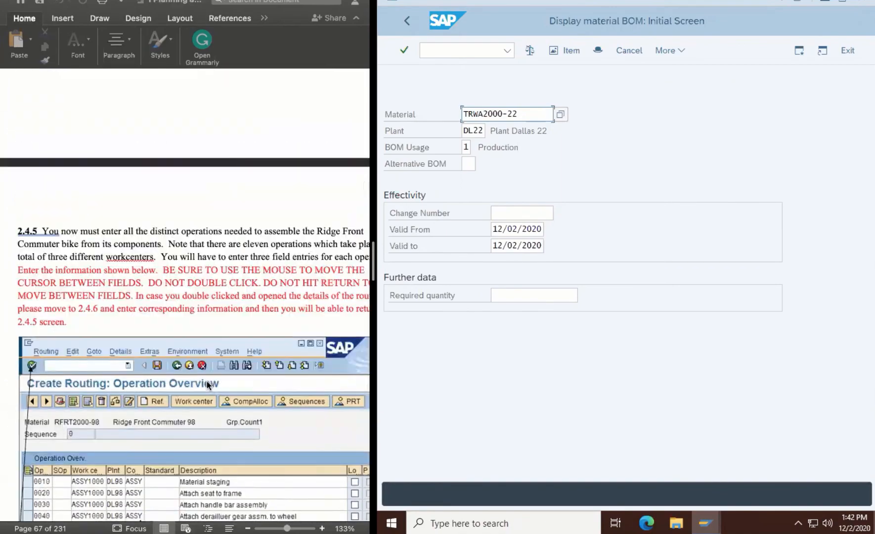
{"action": "scroll", "coordinate": [206, 386], "scroll_direction": "up", "scroll_amount": 15}
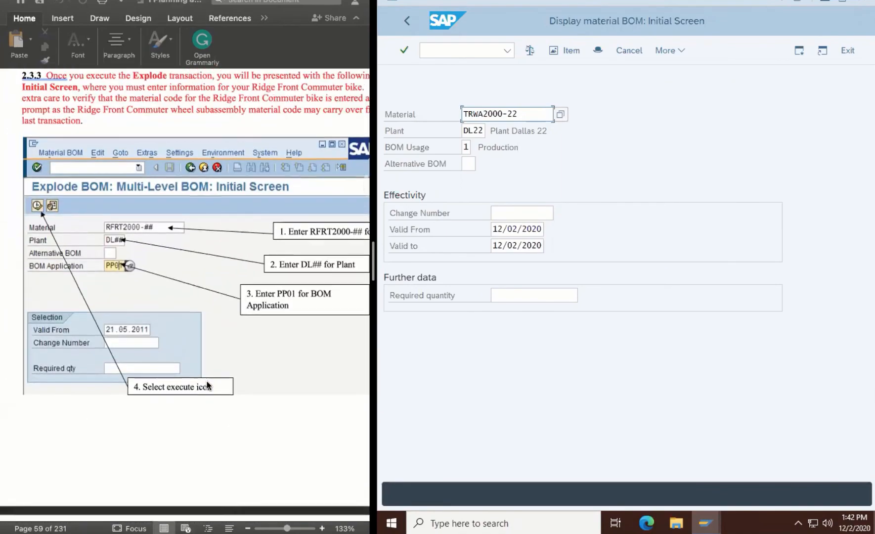
{"action": "scroll", "coordinate": [208, 386], "scroll_direction": "up", "scroll_amount": 15}
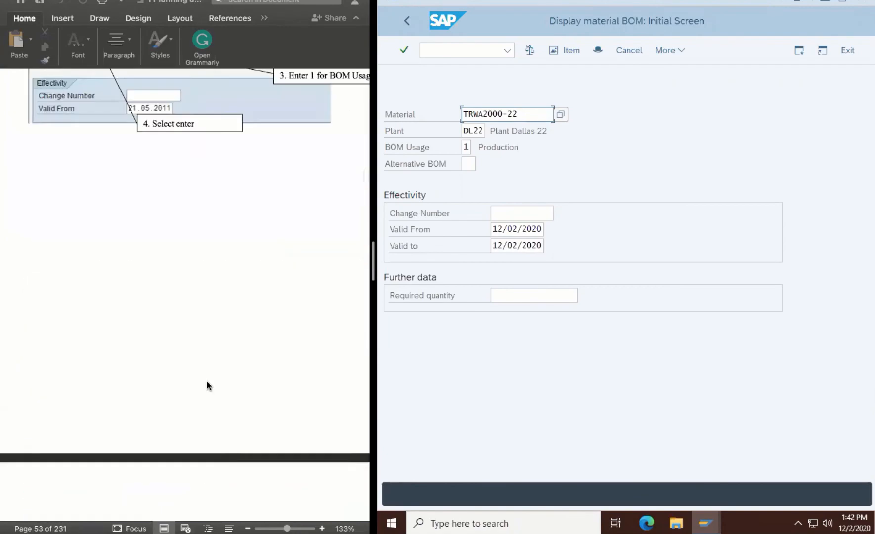
{"action": "scroll", "coordinate": [207, 384], "scroll_direction": "up", "scroll_amount": 10}
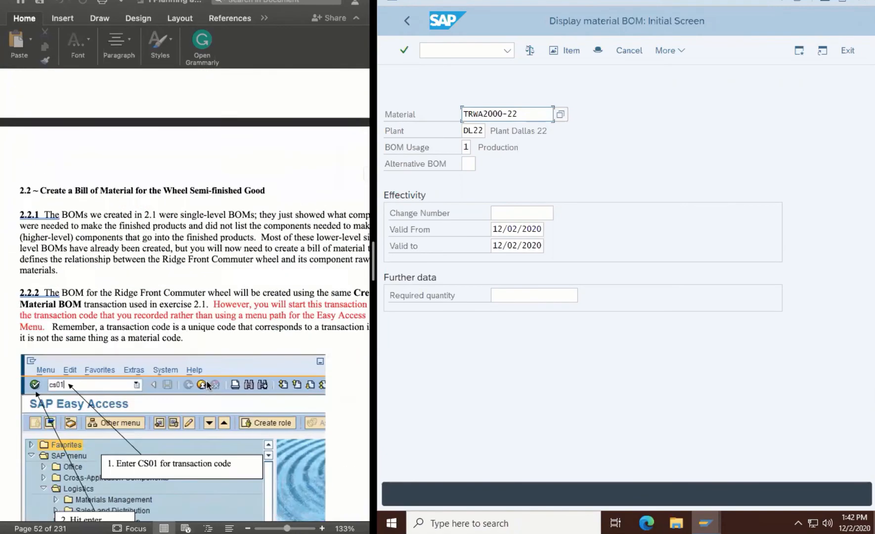
{"action": "scroll", "coordinate": [202, 284], "scroll_direction": "down", "scroll_amount": 15}
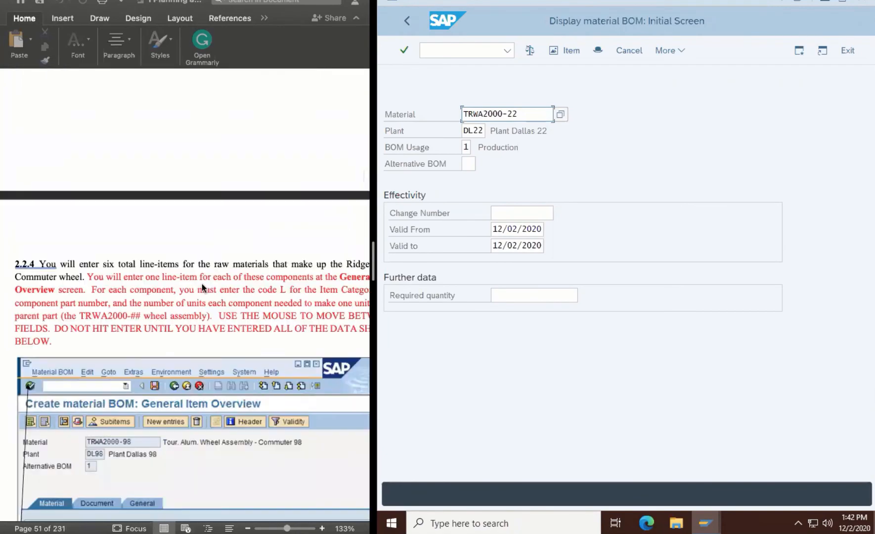
{"action": "scroll", "coordinate": [202, 282], "scroll_direction": "down", "scroll_amount": 15}
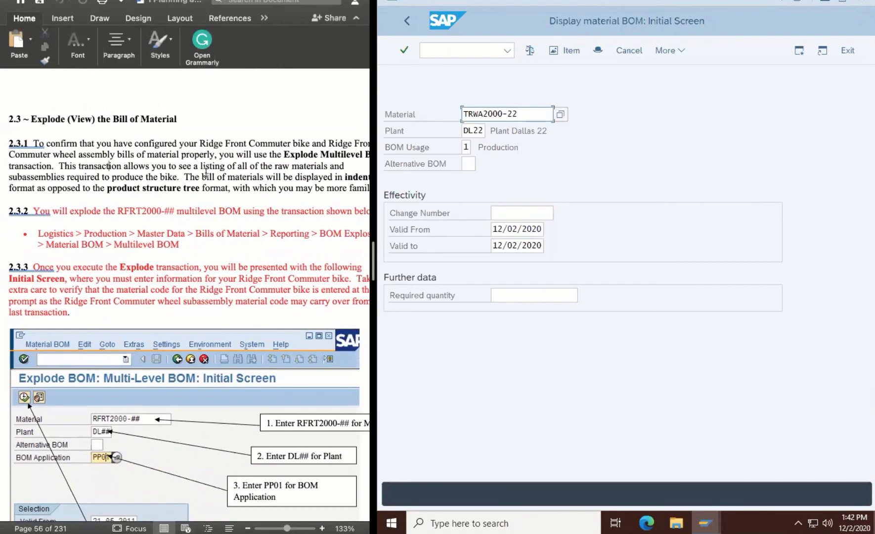
Step: Leave the BOM display transaction for the SAP Easy Access overview and bring lab steps 2.3.1 to 2.3.3 fully into view
{"action": "left_click", "coordinate": [412, 21]}
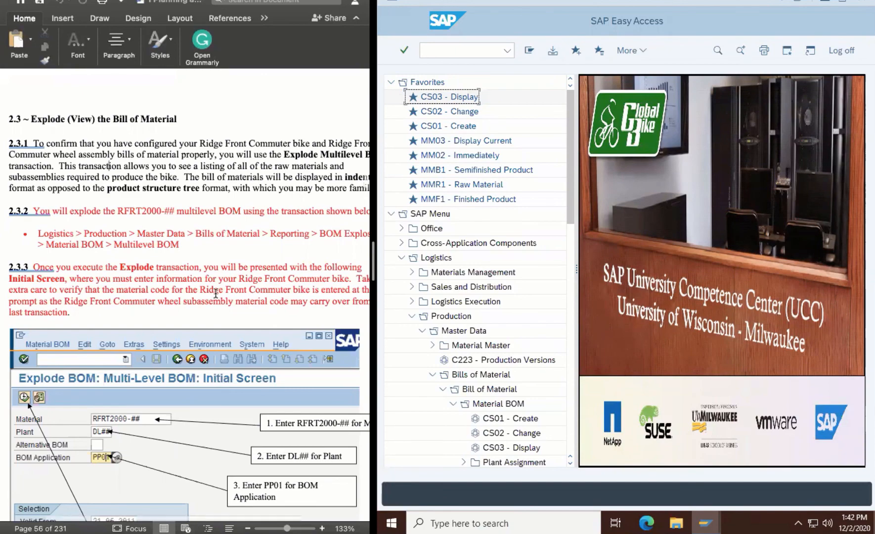
{"action": "scroll", "coordinate": [207, 294], "scroll_direction": "down", "scroll_amount": 5}
{"action": "scroll", "coordinate": [206, 292], "scroll_direction": "up", "scroll_amount": 2}
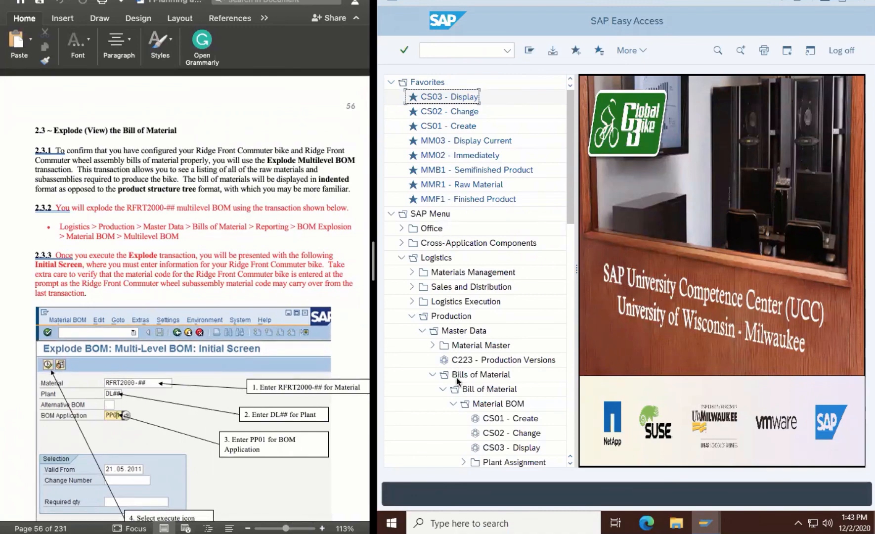
Step: Expand Reporting, BOM Explosion and Material BOM under Bills of Material, and add CS12 - Multilevel BOM at the start of the favorites
{"action": "scroll", "coordinate": [463, 366], "scroll_direction": "down", "scroll_amount": 3}
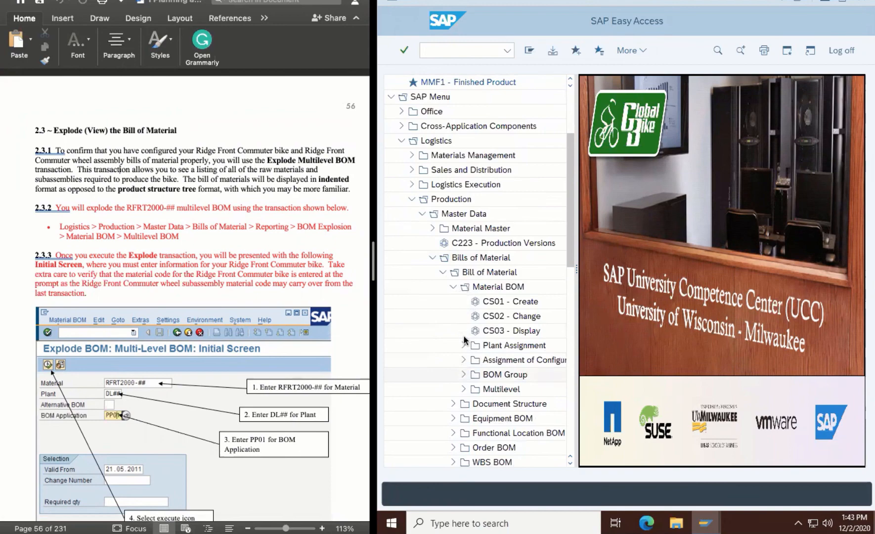
{"action": "scroll", "coordinate": [464, 339], "scroll_direction": "down", "scroll_amount": 2}
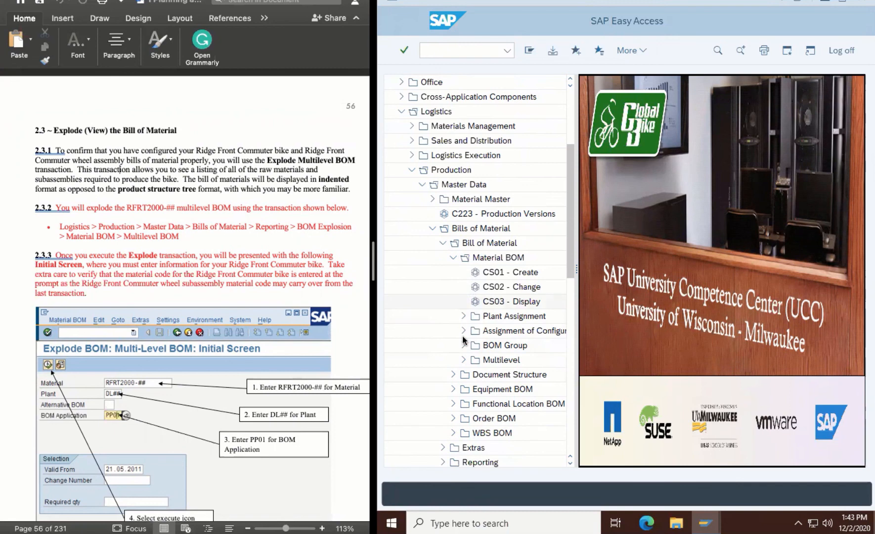
{"action": "left_click", "coordinate": [453, 258]}
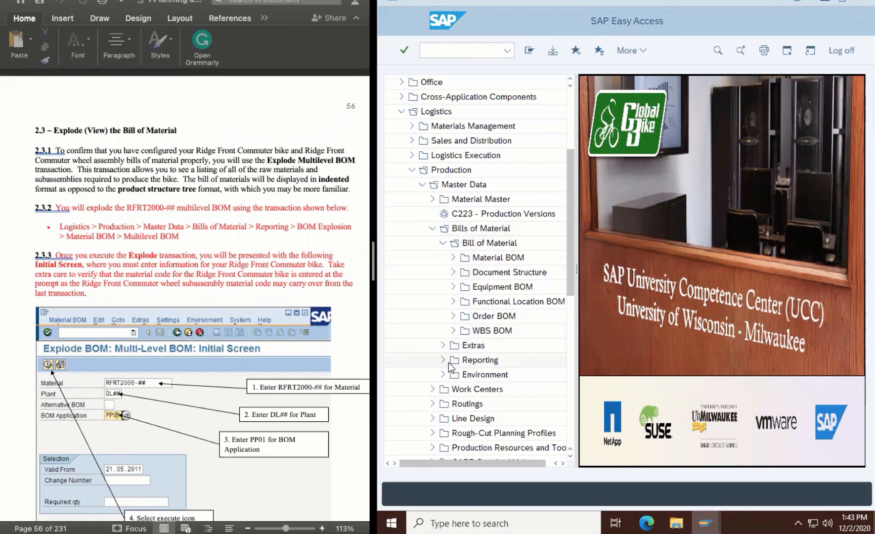
{"action": "left_click", "coordinate": [443, 243]}
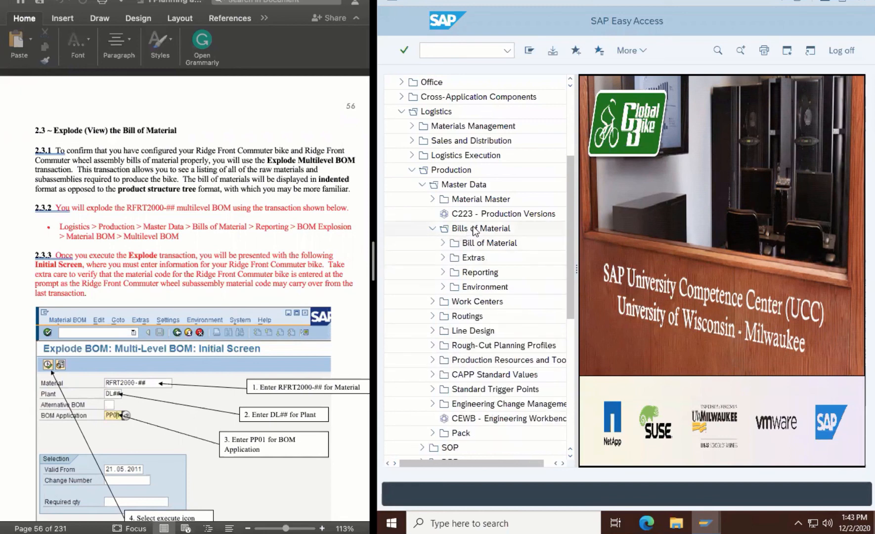
{"action": "left_click", "coordinate": [442, 272]}
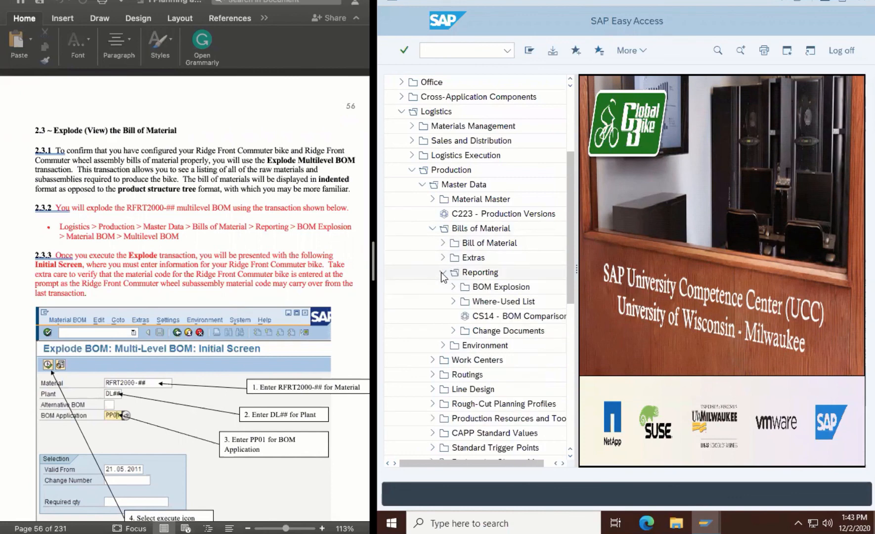
{"action": "left_click", "coordinate": [453, 286]}
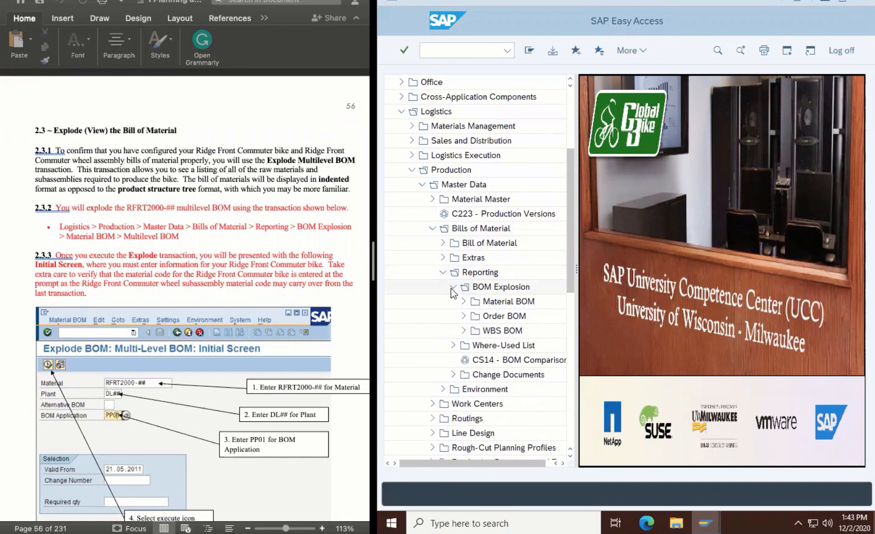
{"action": "left_click", "coordinate": [464, 302]}
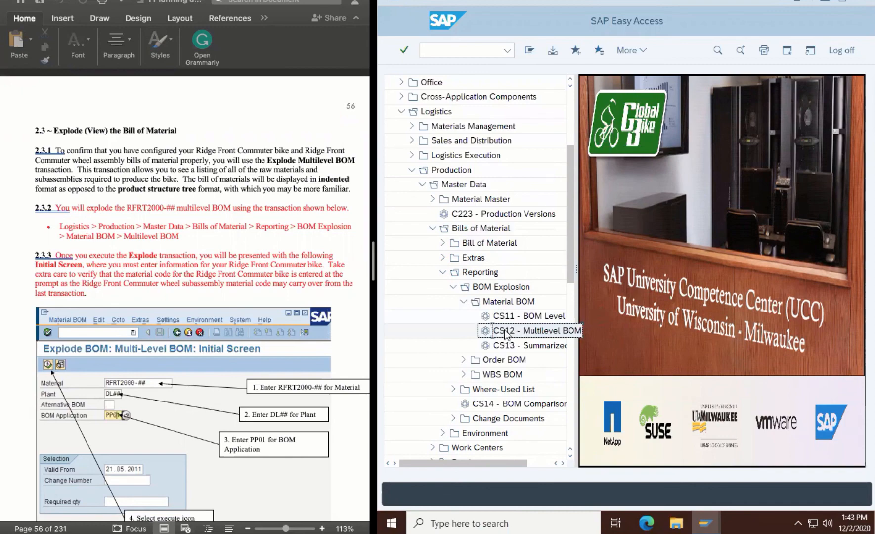
{"action": "left_click", "coordinate": [478, 143]}
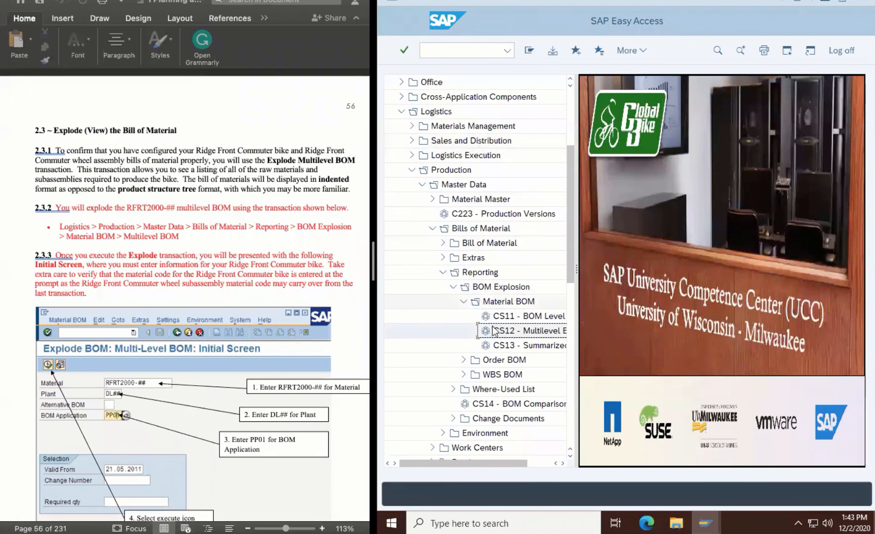
{"action": "left_click_drag", "start_coordinate": [498, 330], "coordinate": [433, 94]}
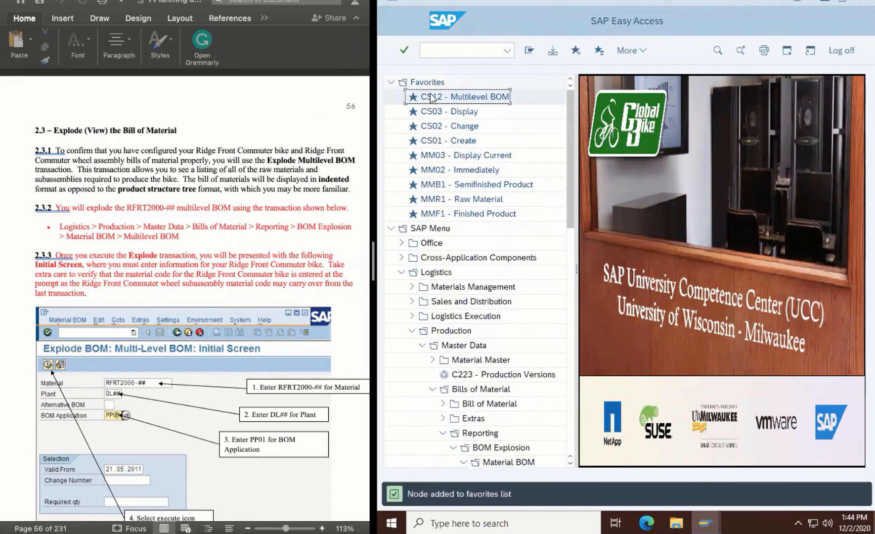
Step: Run CS12 from the favorites to explode the multilevel BOM of material RFRT2000-22 in plant DL22 with BOM application PP01
{"action": "double_click", "coordinate": [472, 98]}
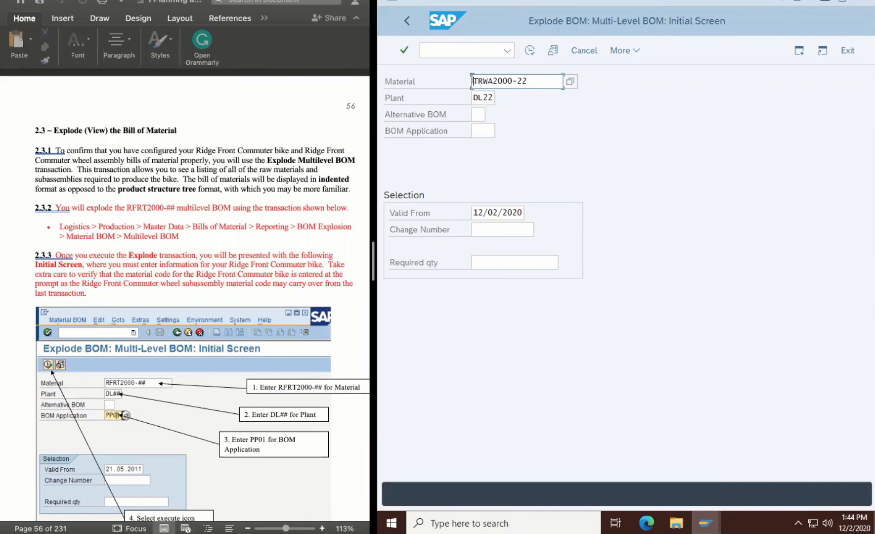
{"action": "type", "text": "RFRT"}
{"action": "left_click", "coordinate": [483, 131]}
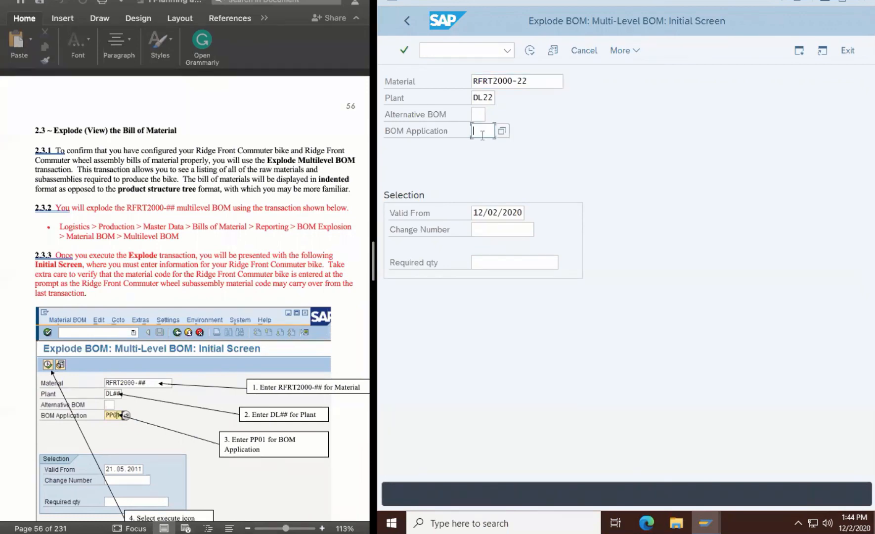
{"action": "left_click", "coordinate": [502, 131]}
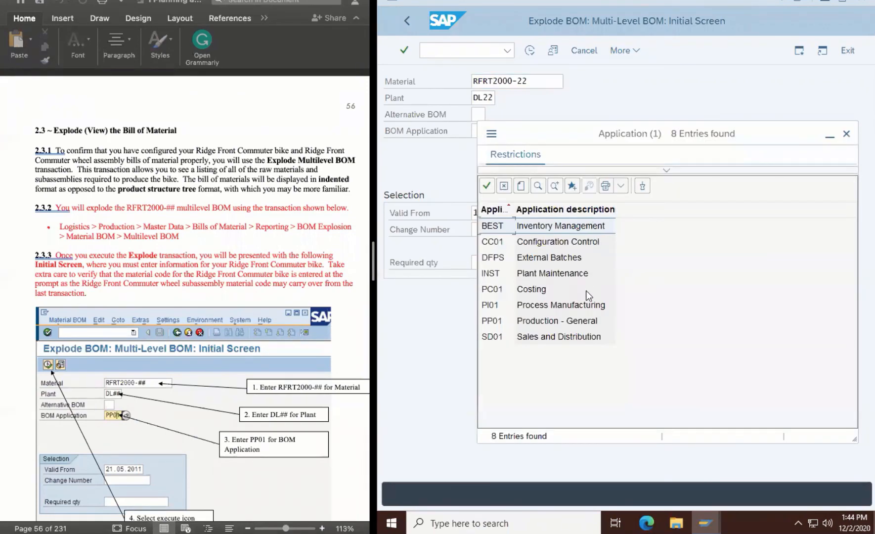
{"action": "left_click", "coordinate": [543, 321]}
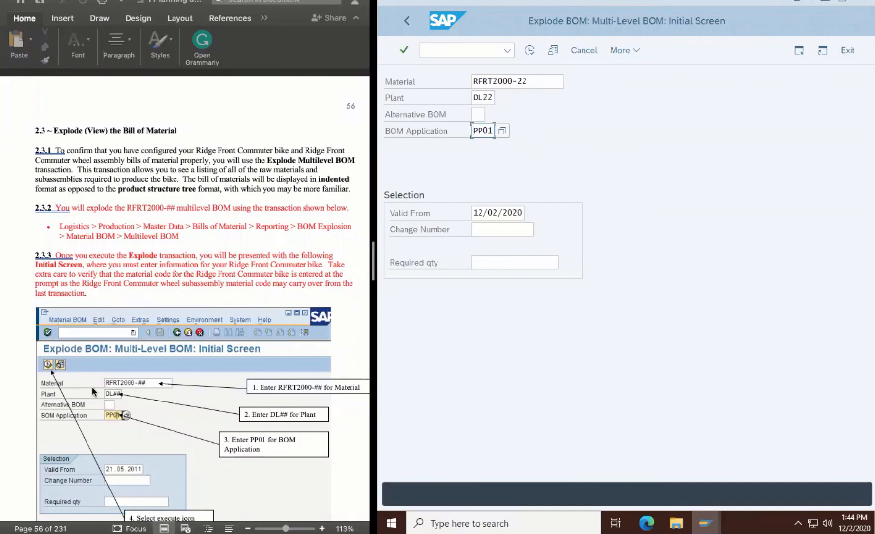
{"action": "scroll", "coordinate": [124, 400], "scroll_direction": "down", "scroll_amount": 5}
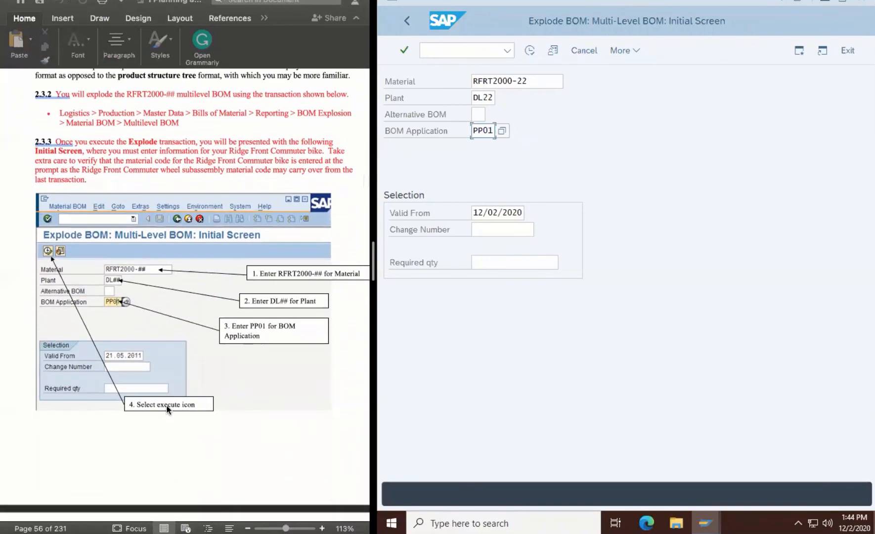
{"action": "left_click", "coordinate": [530, 55]}
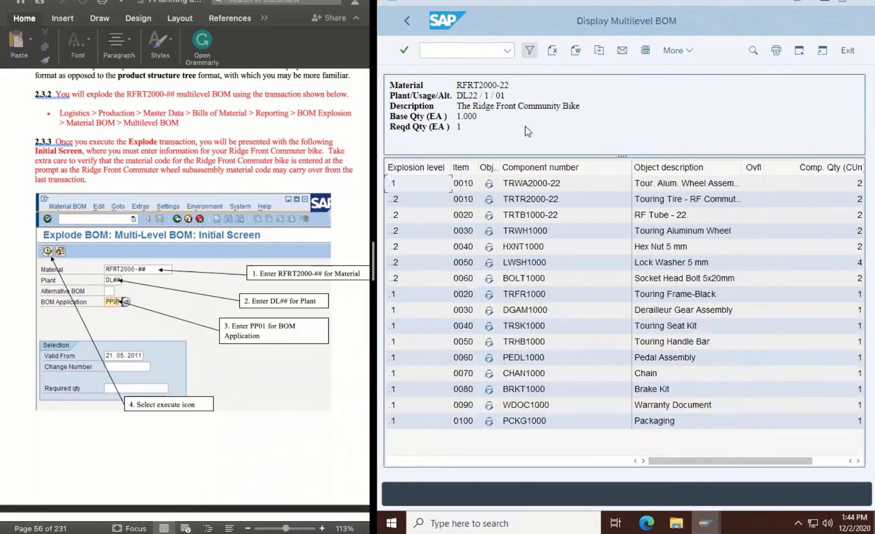
Step: Compare the exploded RFRT2000-22 BOM's levels, components and quantities with lab step 2.3.4, and return to the explosion's initial screen
{"action": "scroll", "coordinate": [322, 427], "scroll_direction": "down", "scroll_amount": 5}
{"action": "scroll", "coordinate": [321, 421], "scroll_direction": "down", "scroll_amount": 5}
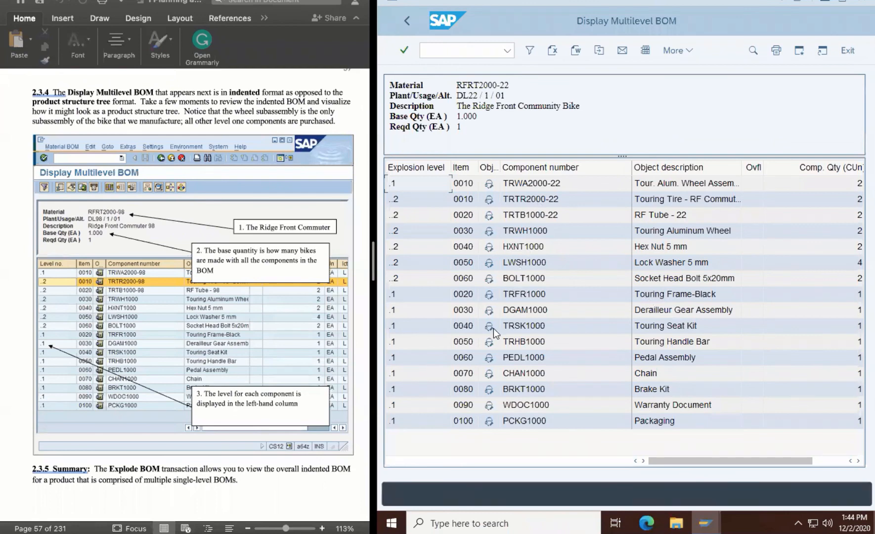
{"action": "scroll", "coordinate": [493, 328], "scroll_direction": "right", "scroll_amount": 3}
{"action": "scroll", "coordinate": [509, 345], "scroll_direction": "left", "scroll_amount": 3}
{"action": "left_click", "coordinate": [860, 263]}
{"action": "left_click", "coordinate": [404, 52]}
{"action": "left_click", "coordinate": [407, 22]}
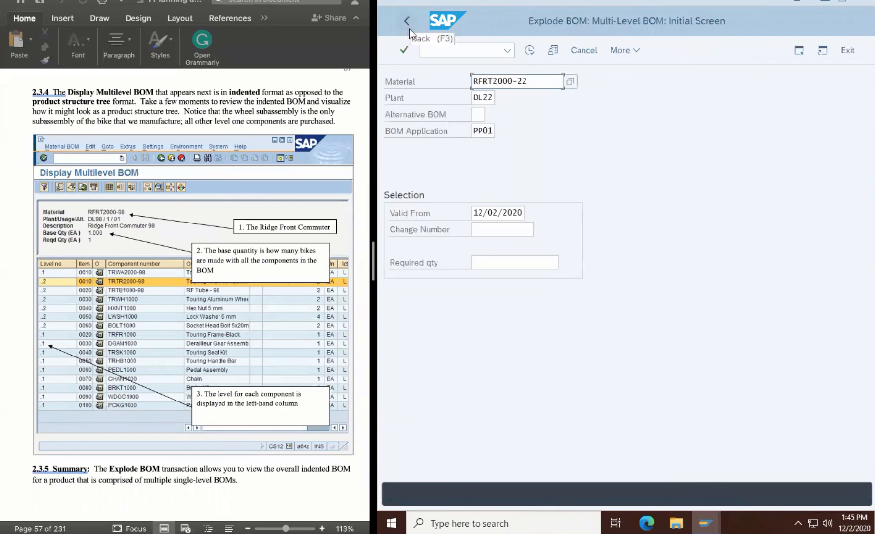
Step: Explode the multilevel BOM of material RFRT1000-22, keeping plant DL22 and BOM application PP01
{"action": "left_click", "coordinate": [493, 80]}
{"action": "key", "text": "Delete"}
{"action": "type", "text": "1"}
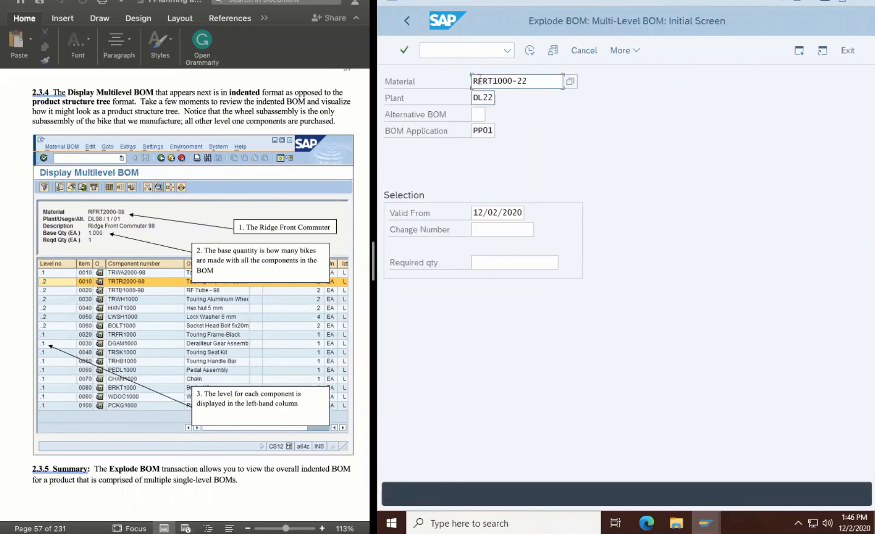
{"action": "left_click", "coordinate": [405, 50]}
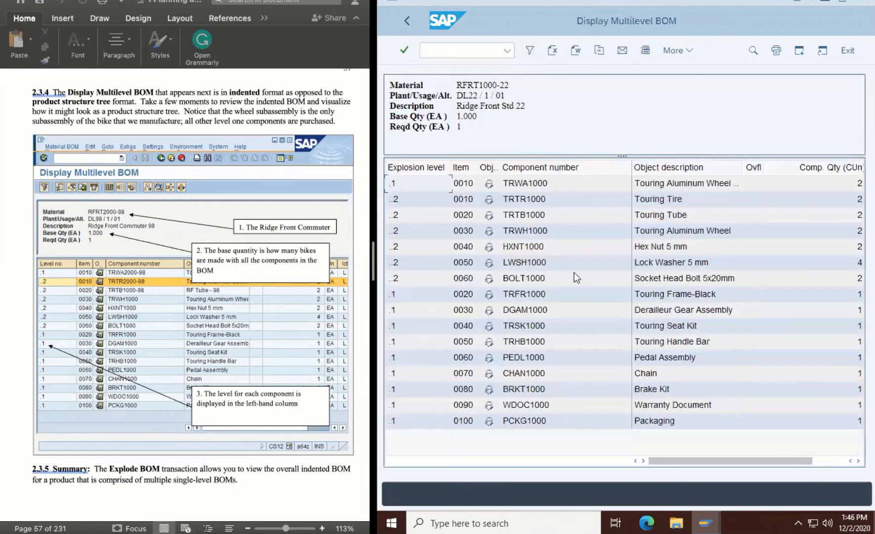